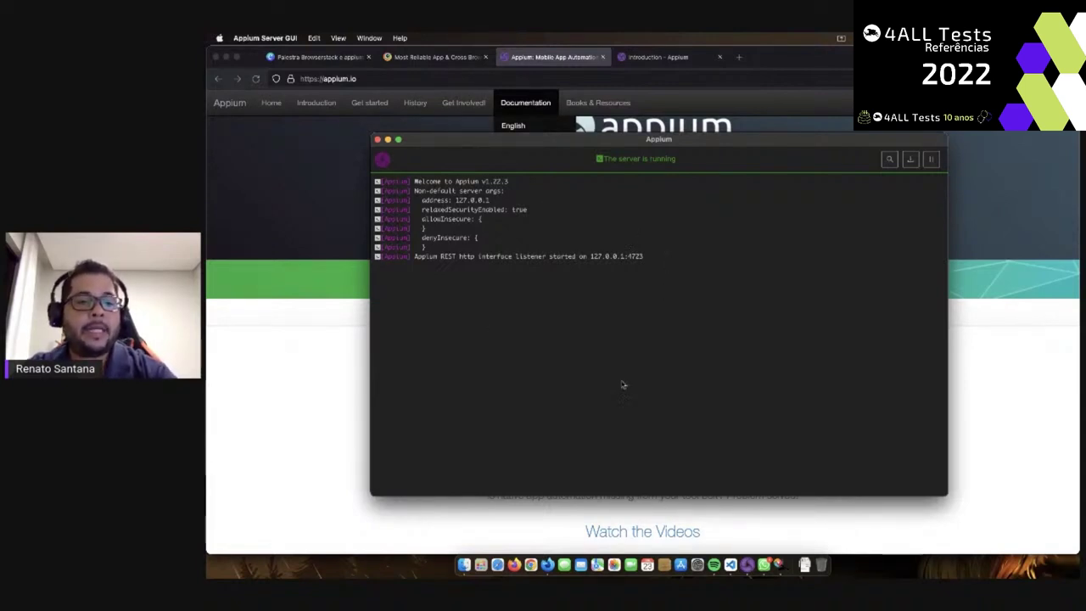
click(889, 159)
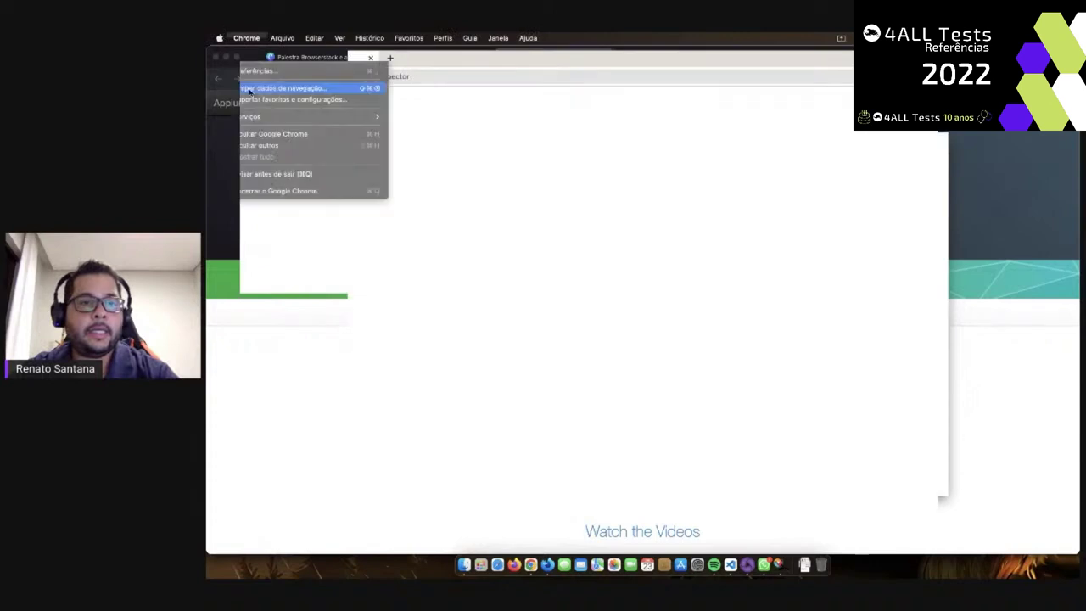
click(246, 38)
click(339, 188)
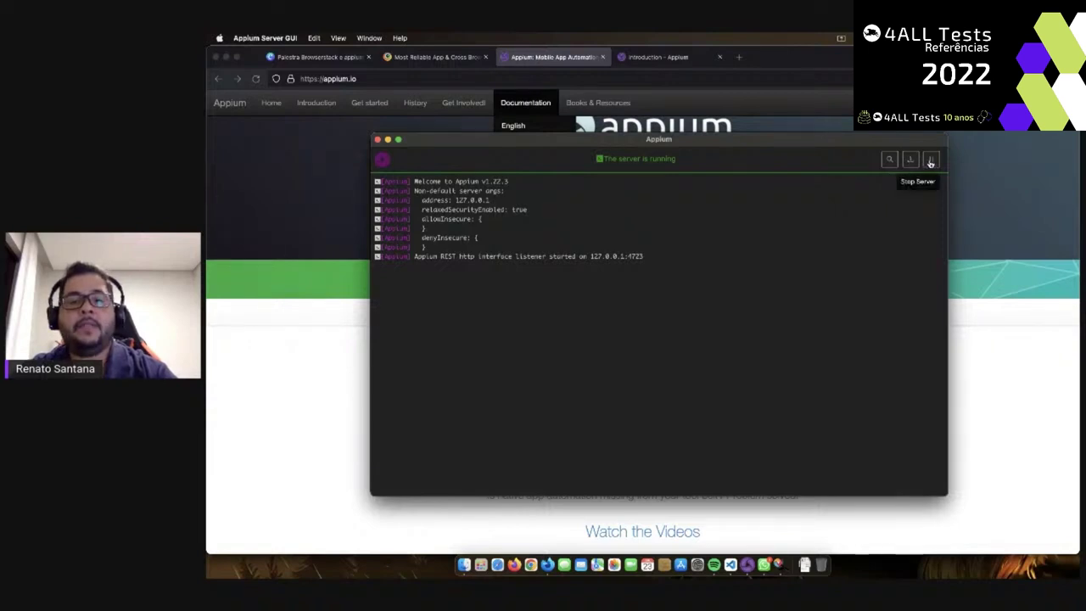
Stop the running Appium server, close its log and start the server again on host 127.0.0.1, port 4723
click(931, 163)
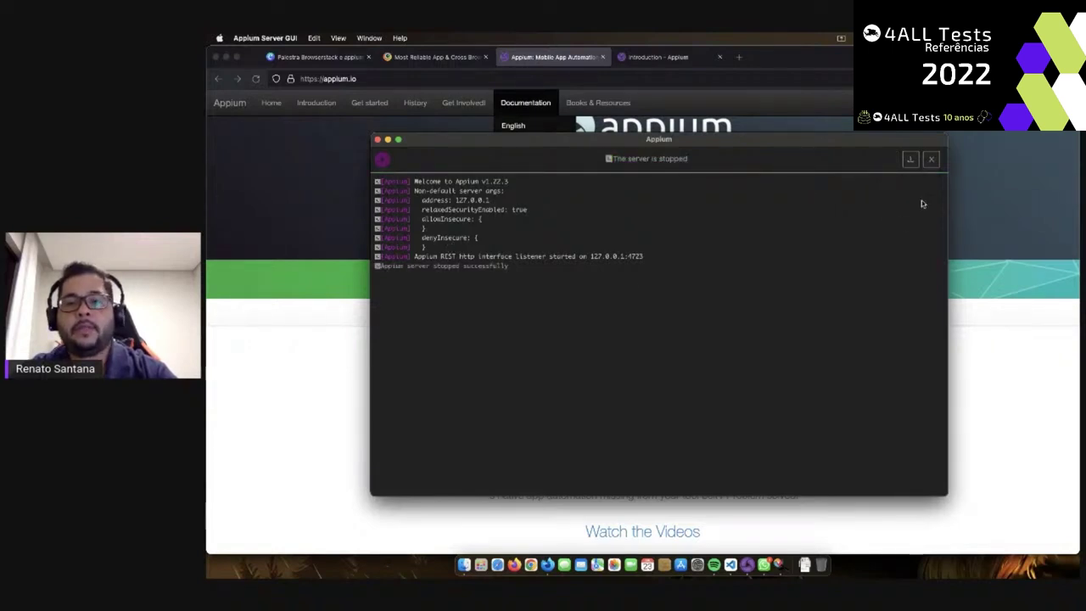
click(930, 159)
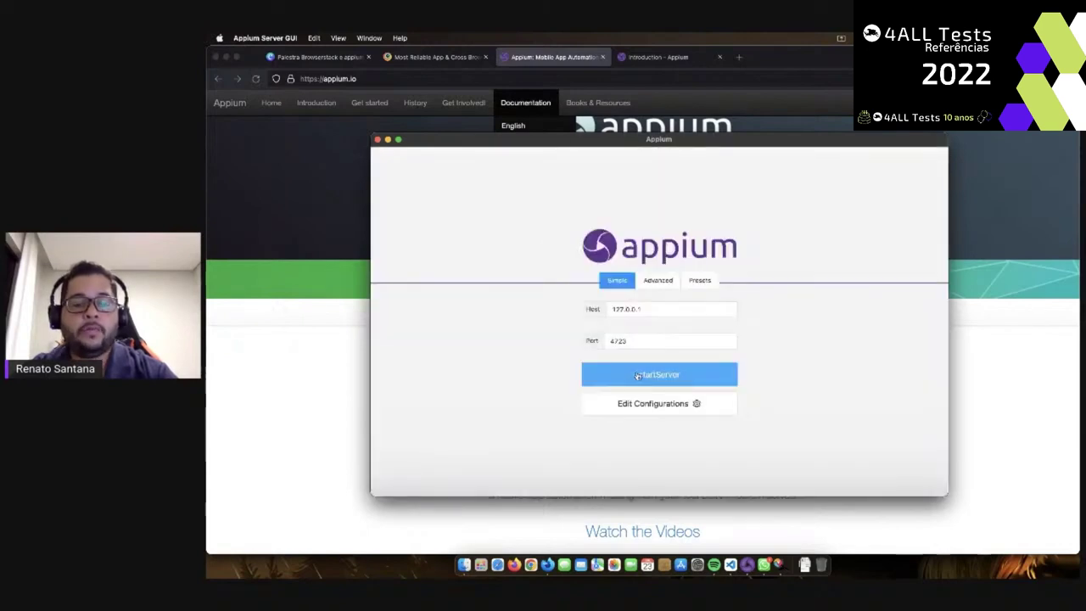
click(632, 375)
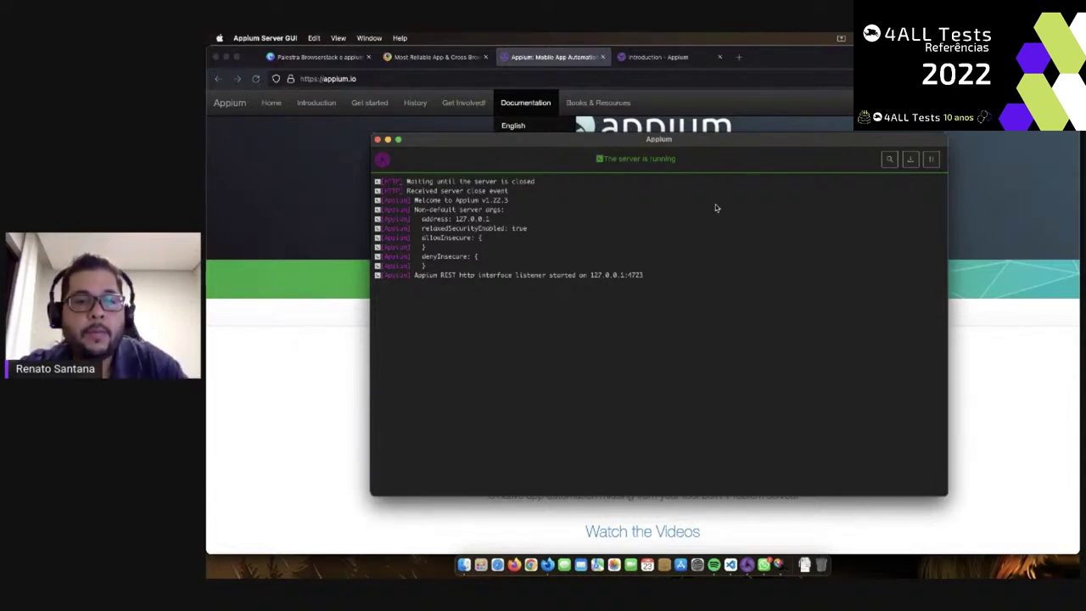
Switch to Appium Inspector and show the Appium Server connection with its desired capabilities form
click(779, 561)
click(342, 116)
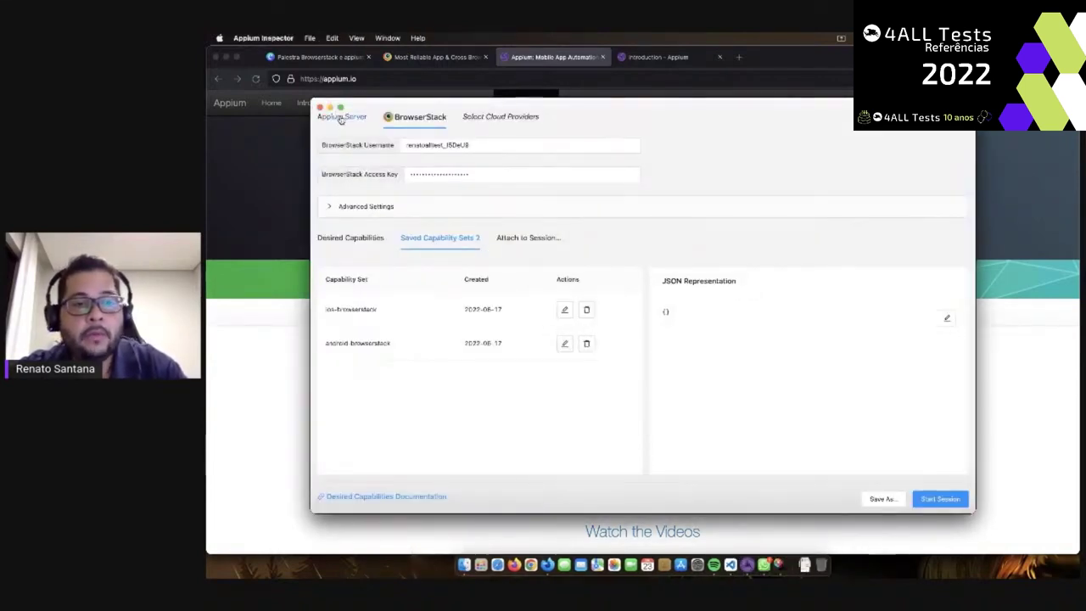
drag(530, 107, 533, 114)
click(501, 116)
click(358, 246)
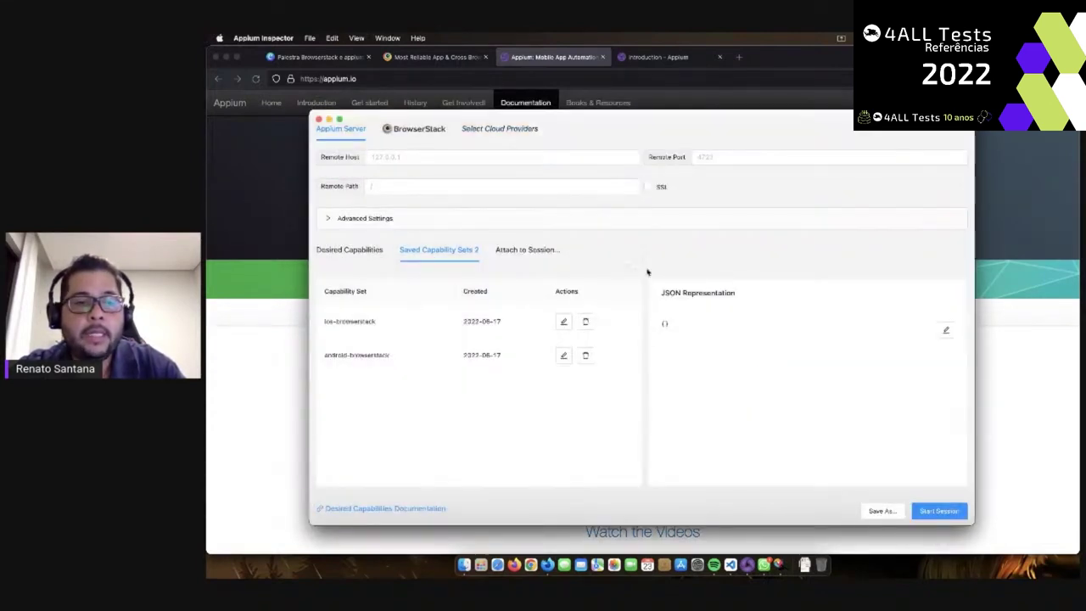
click(357, 252)
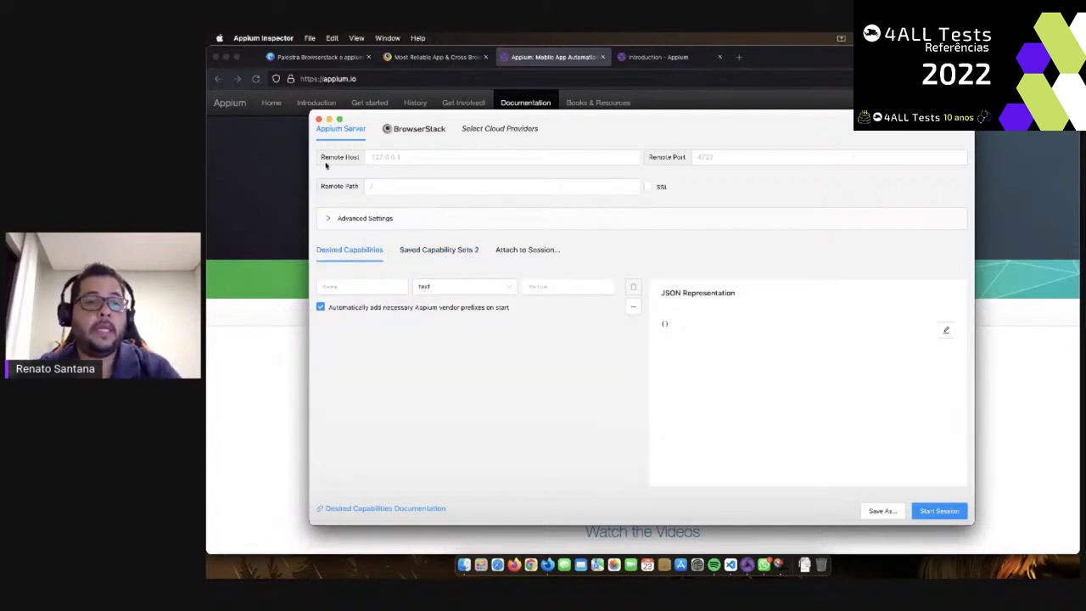
Examine the remote host, remote path and advanced settings of the Appium Server connection
click(404, 186)
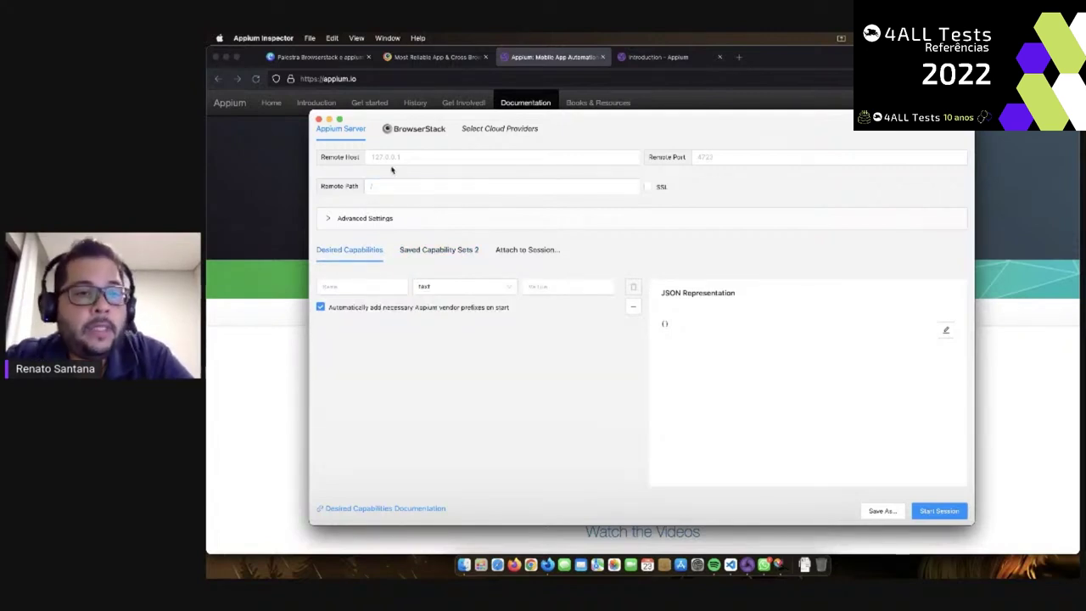
click(395, 159)
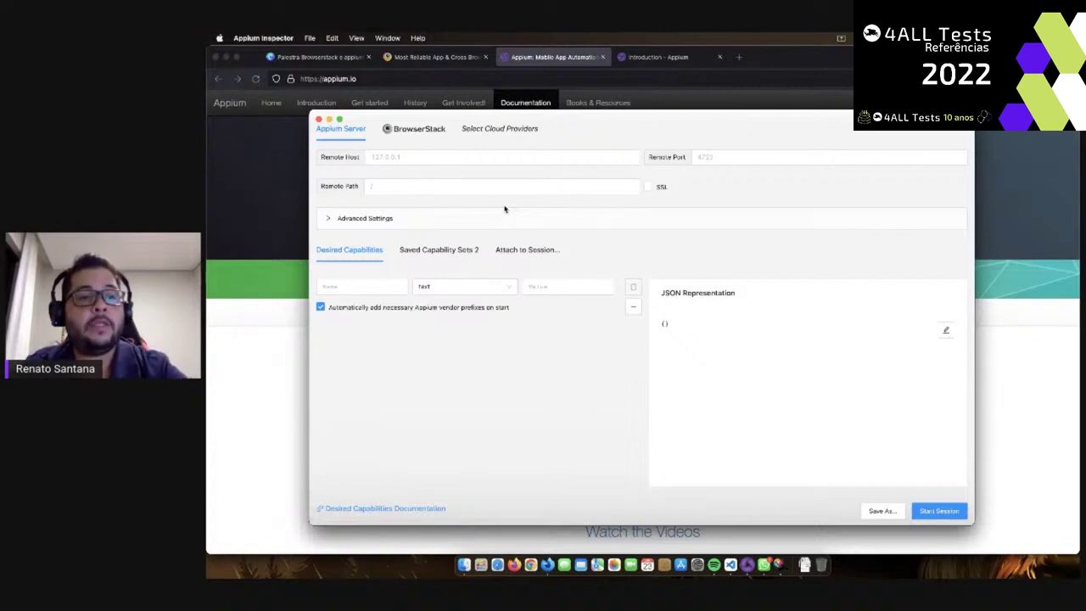
click(480, 185)
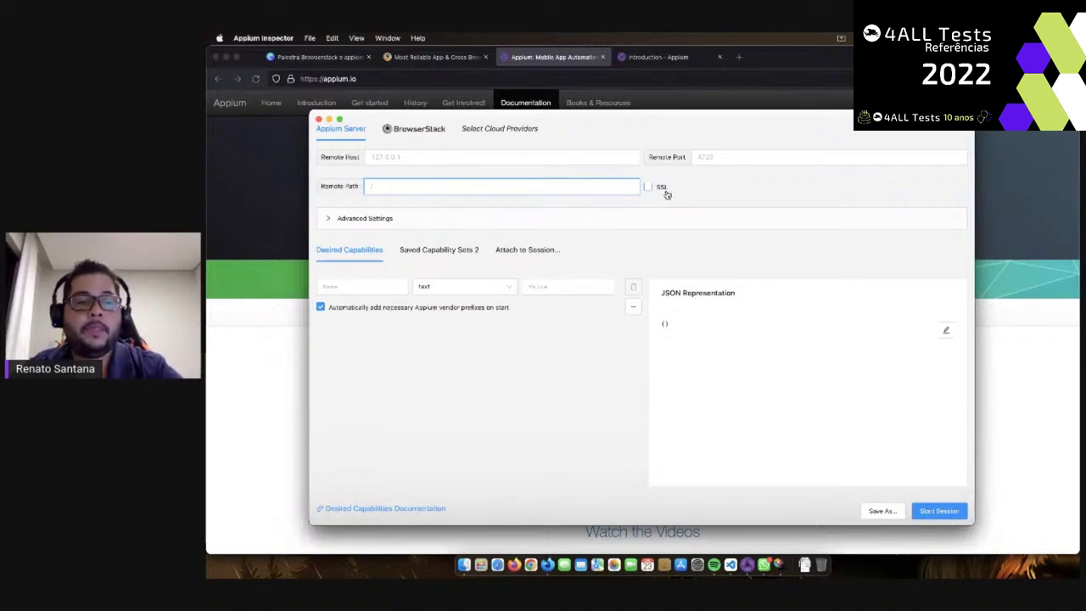
click(357, 219)
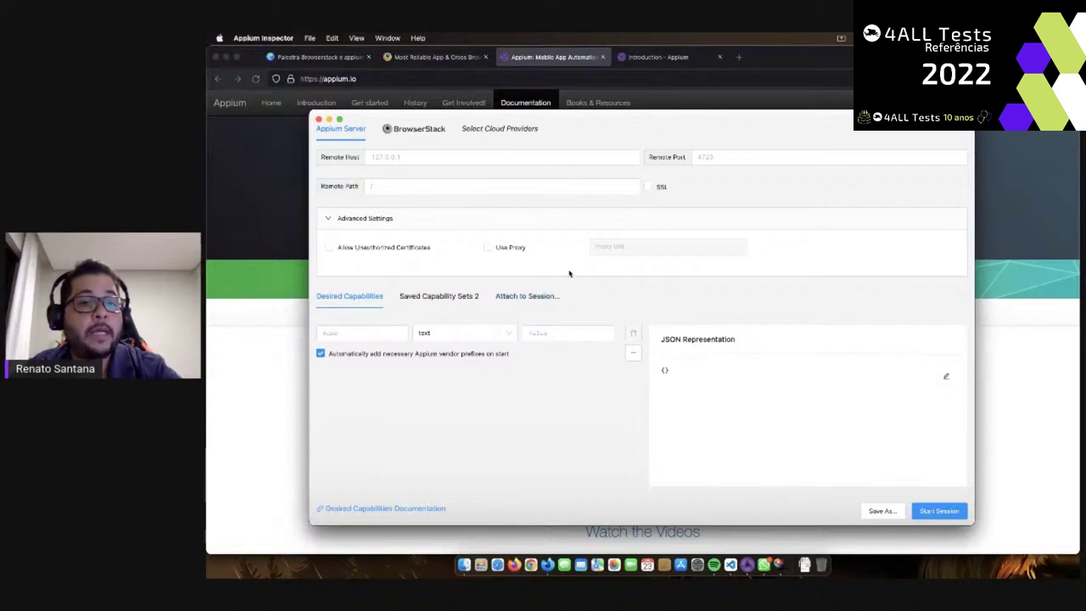
click(357, 220)
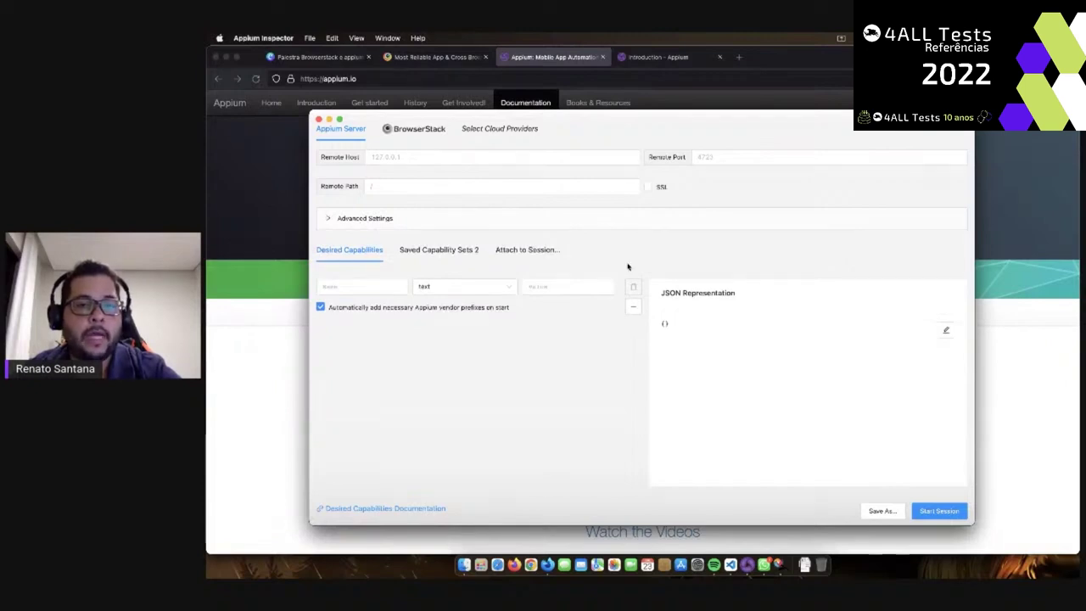
click(543, 180)
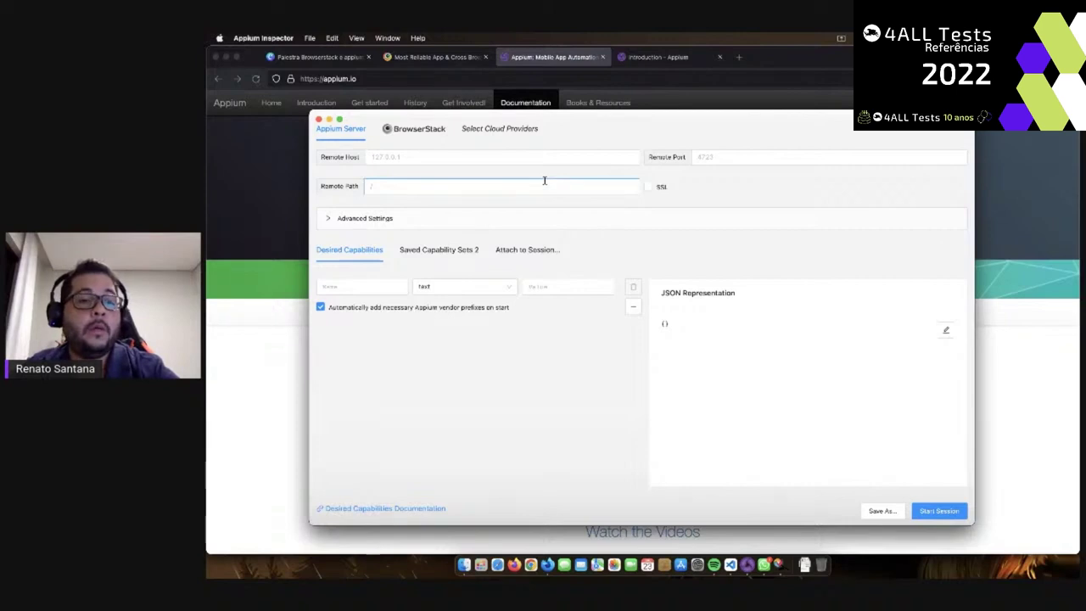
click(552, 200)
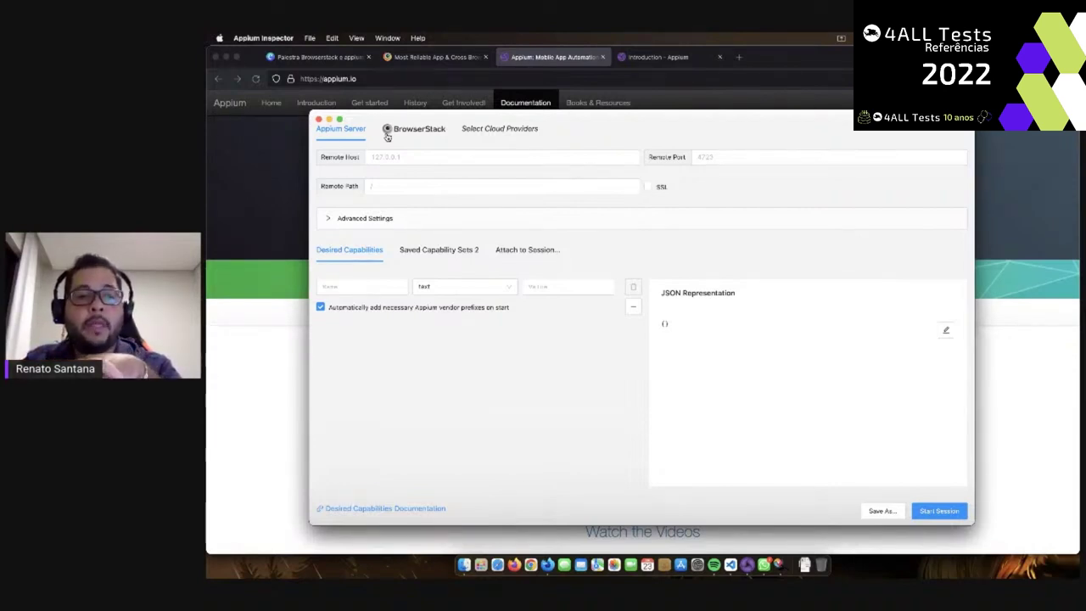
Review the cloud providers available for selection and close the list without changing the selection
click(519, 131)
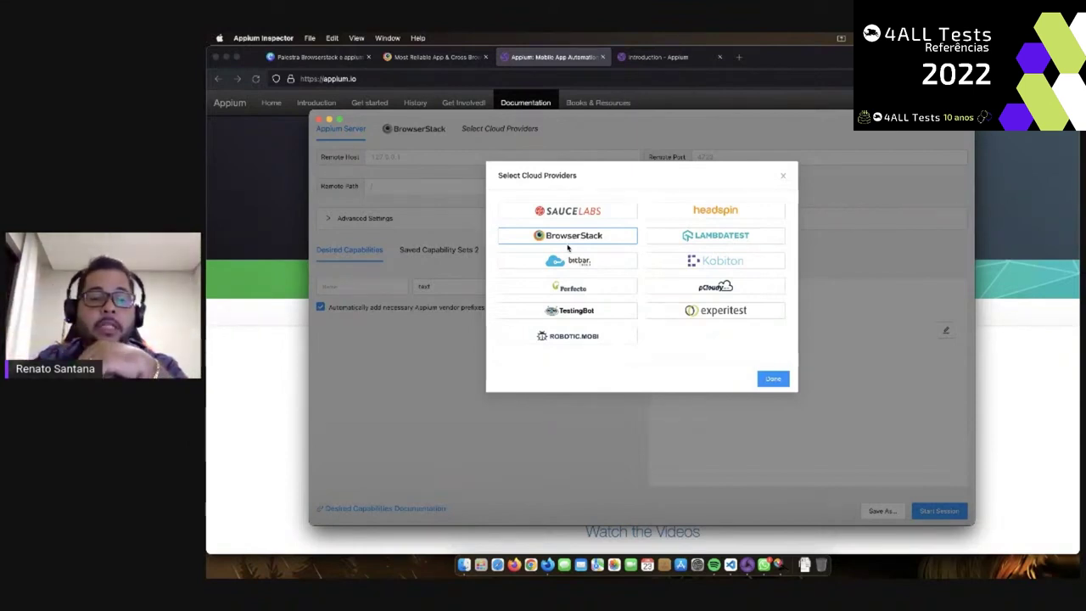
click(527, 289)
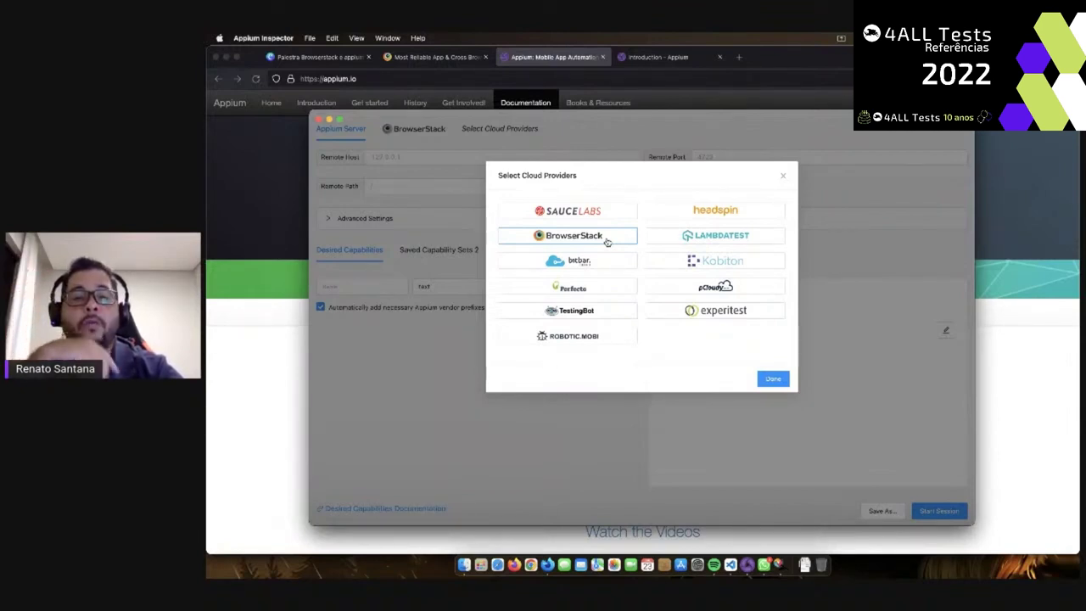
click(781, 176)
Show the BrowserStack connection and examine its username, access key and advanced settings
click(412, 128)
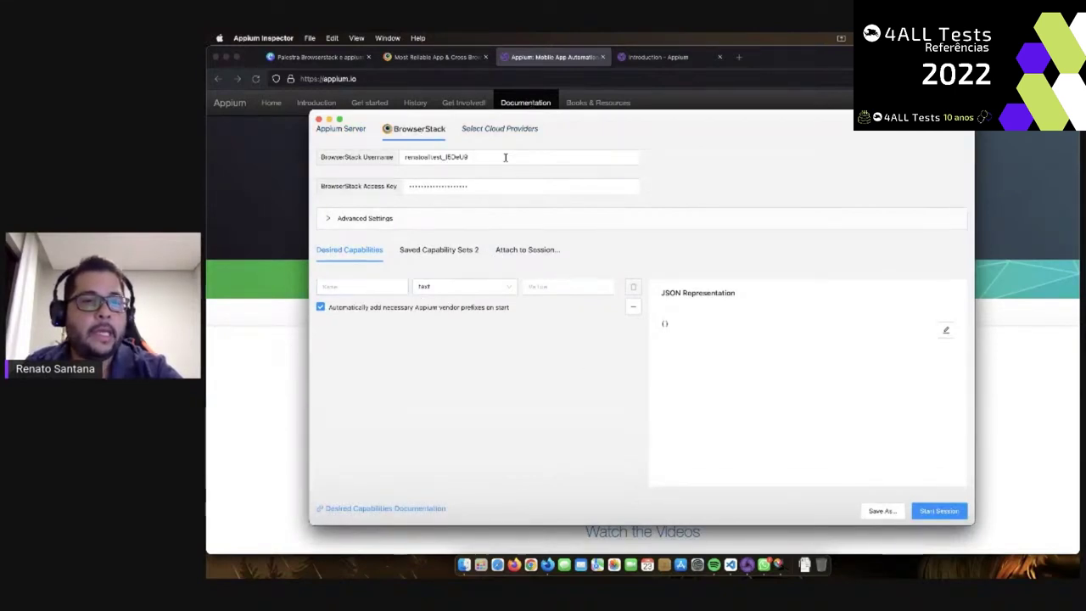
click(475, 162)
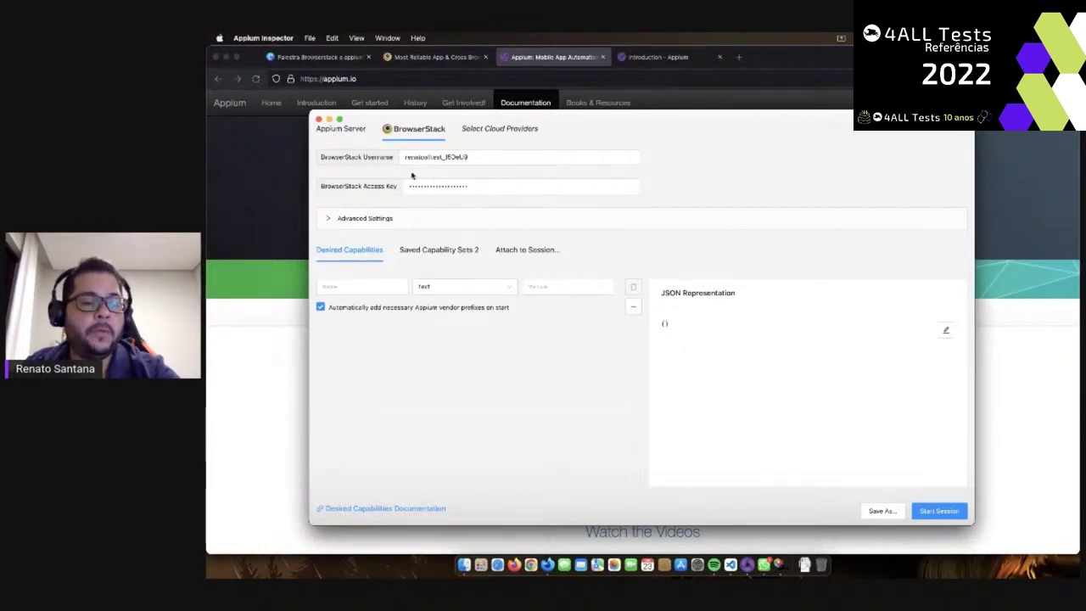
click(490, 185)
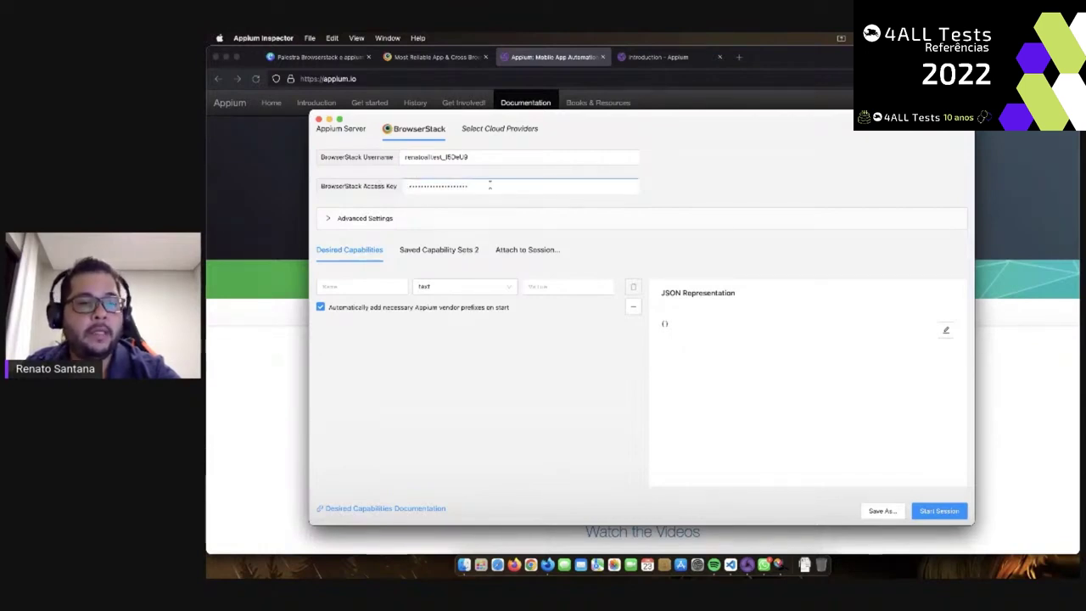
click(381, 218)
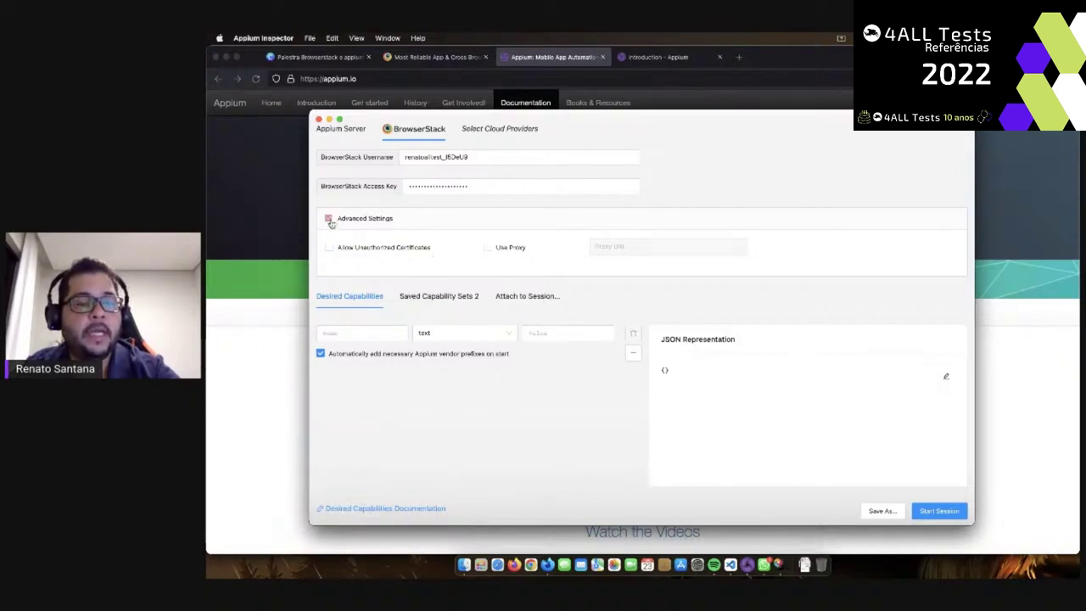
click(400, 222)
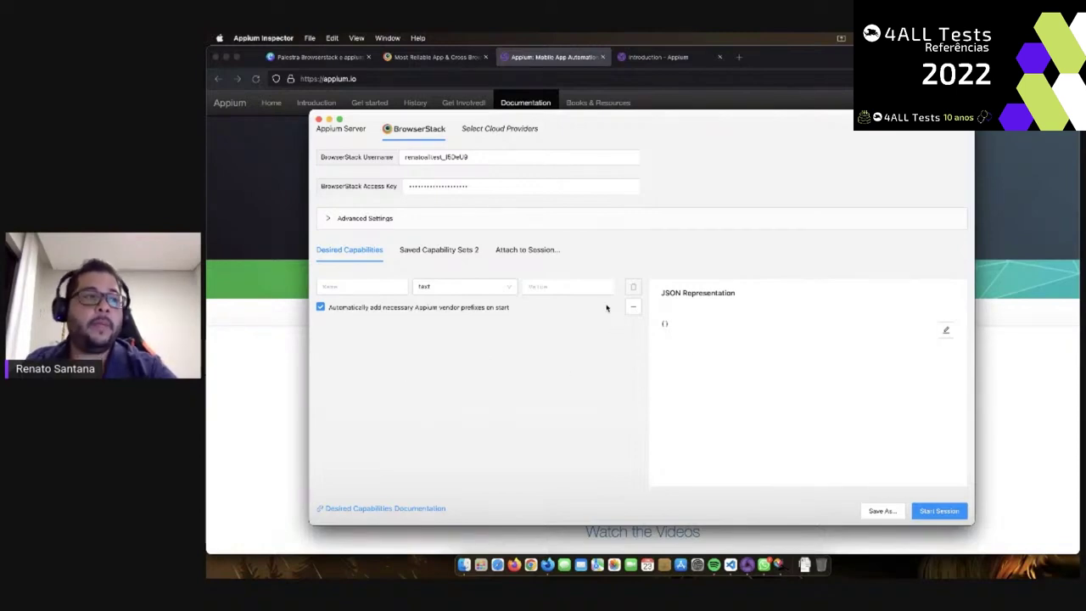
Switch to the Introduction to Appium page in Firefox, find the Desired Capabilities section and highlight its heading
click(680, 62)
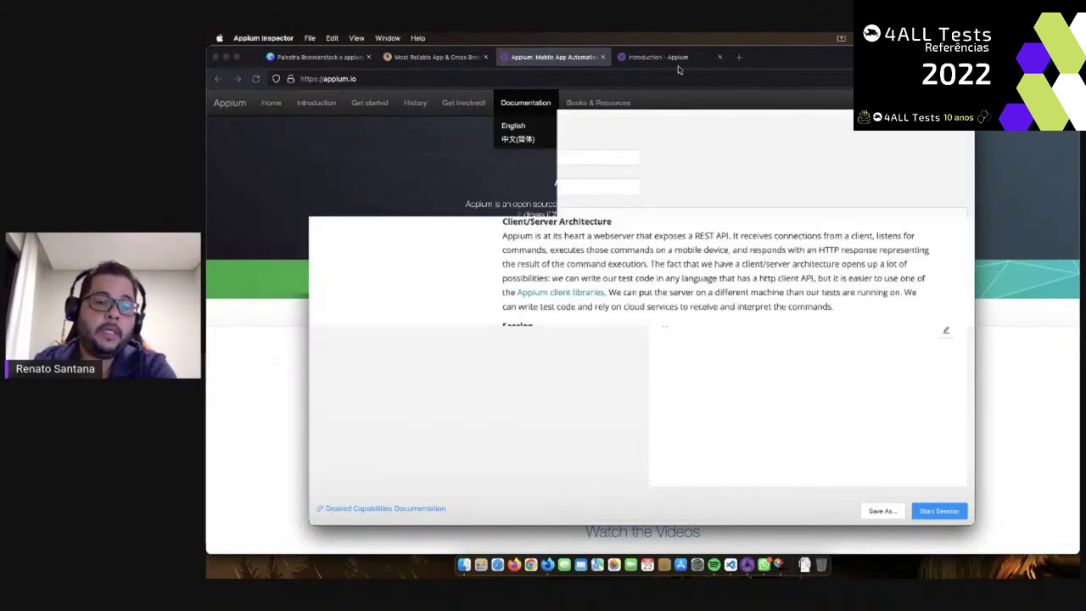
scroll(701, 315, up, 1)
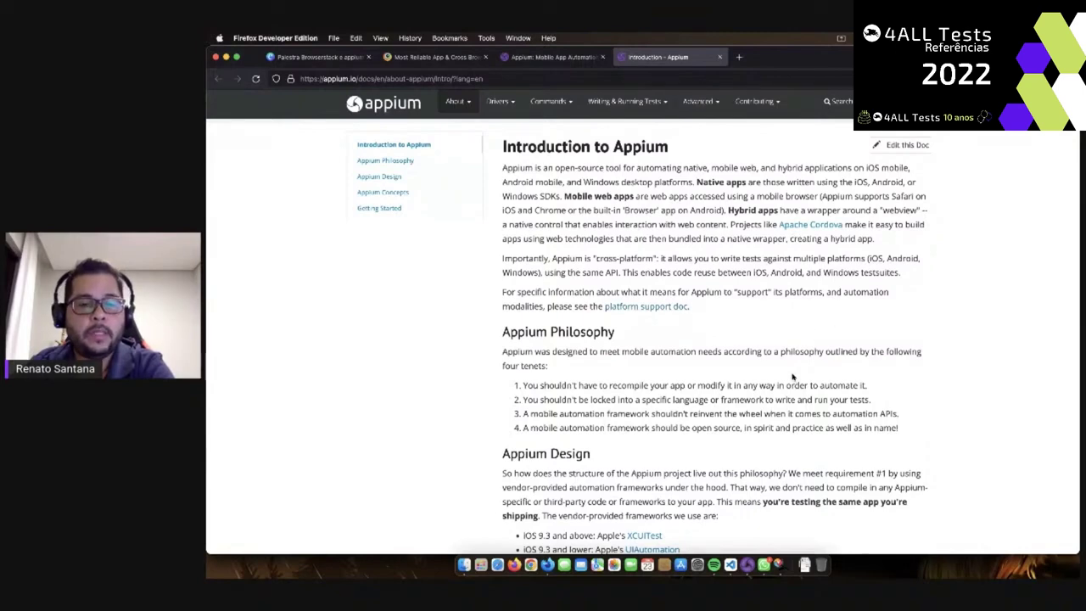
scroll(793, 376, down, 5)
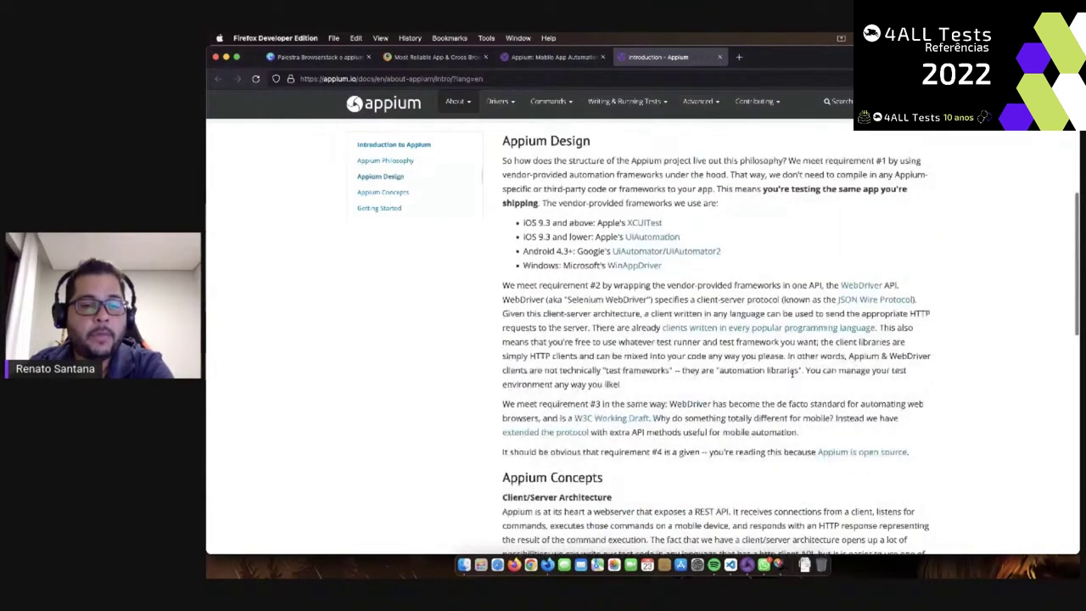
scroll(793, 373, down, 5)
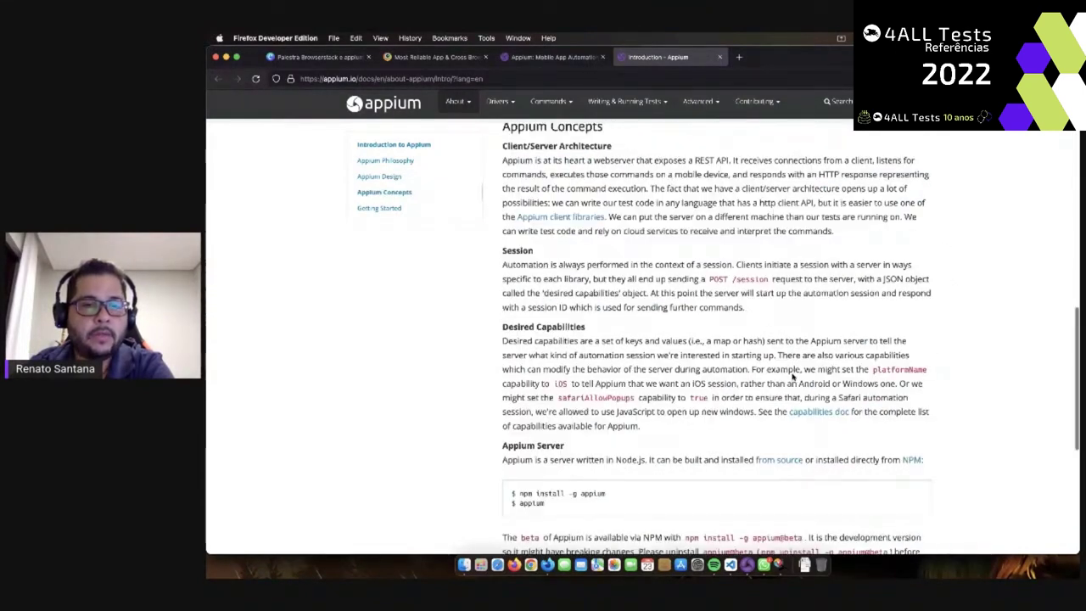
scroll(792, 377, down, 3)
scroll(593, 348, up, 2)
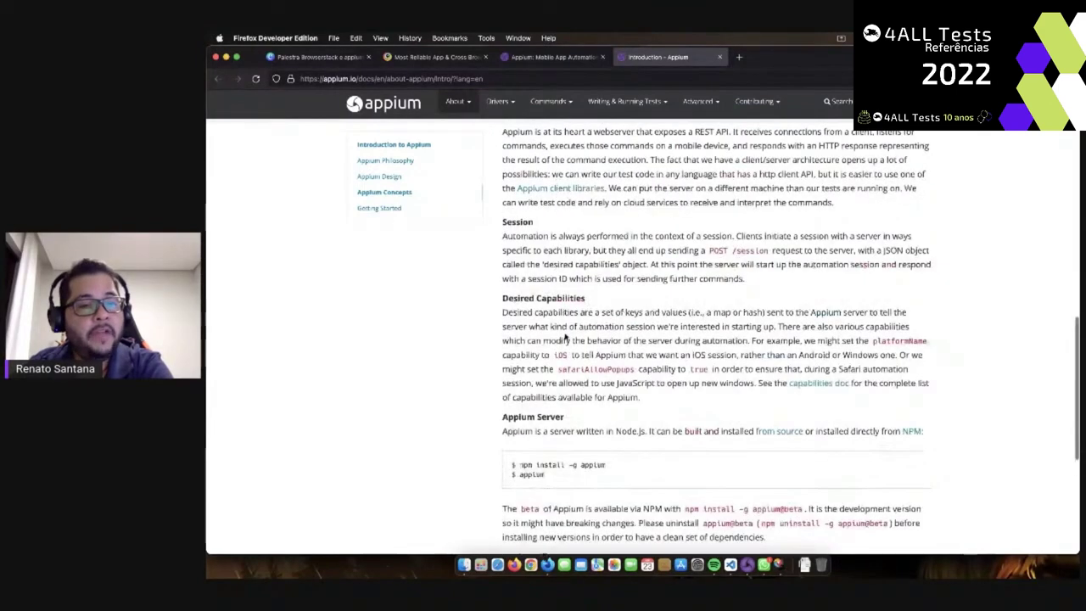
triple_click(556, 297)
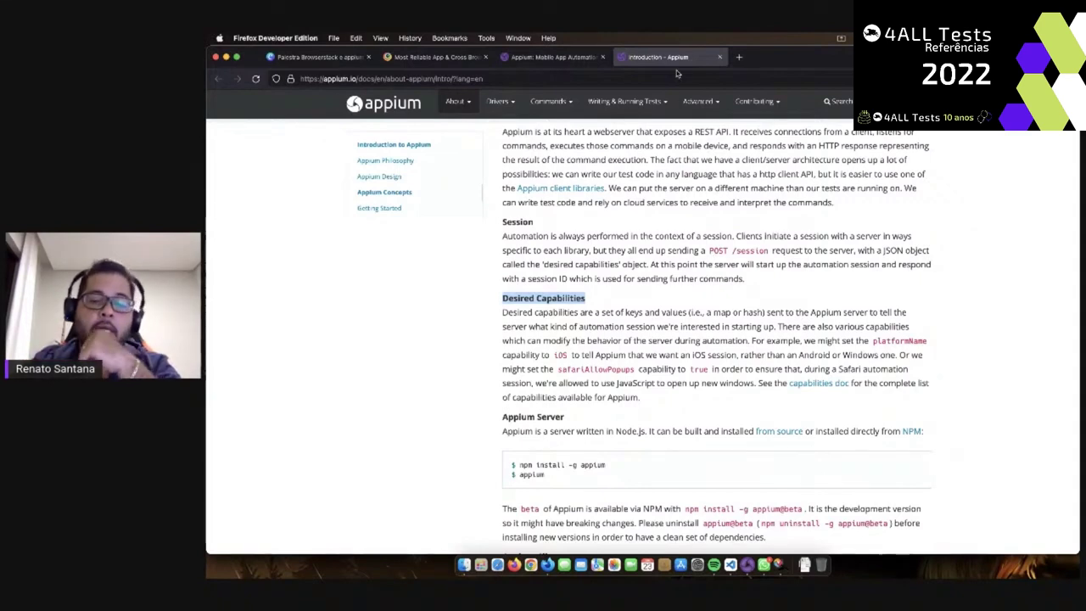
Switch back to Appium Inspector and open the saved ios-browserstack capability set for editing
click(773, 551)
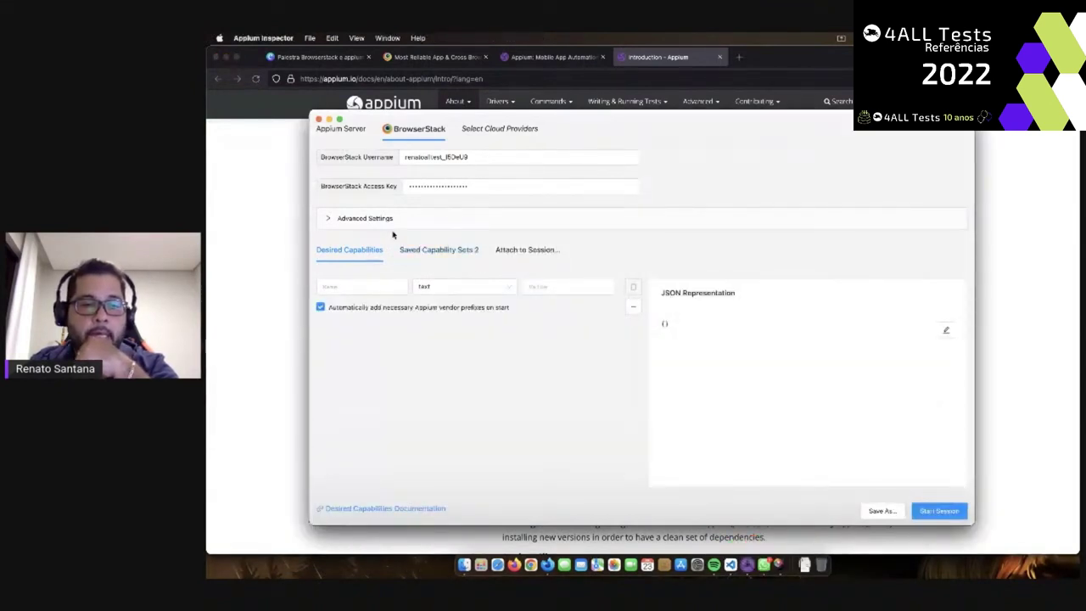
click(434, 250)
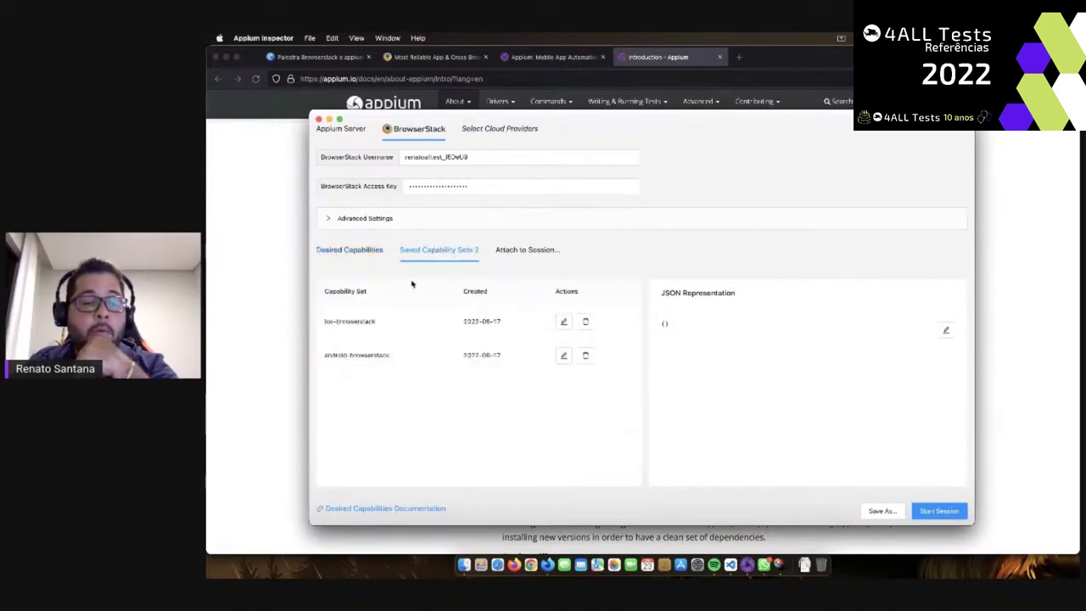
click(564, 321)
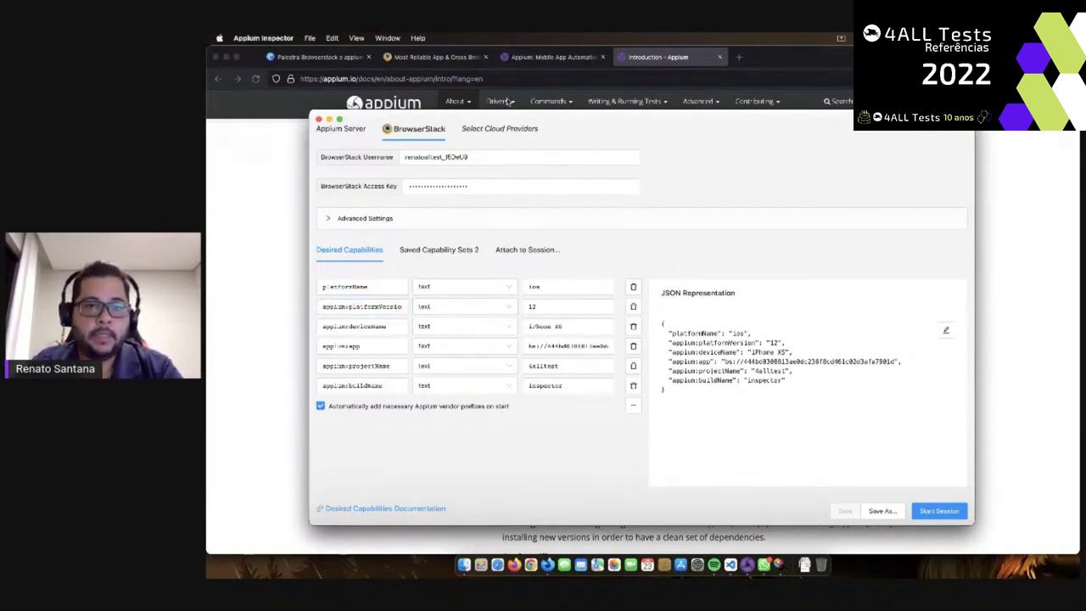
Switch to Firefox, open the Get started guide from the Appium home page and look through its installation and first-test sections
click(556, 60)
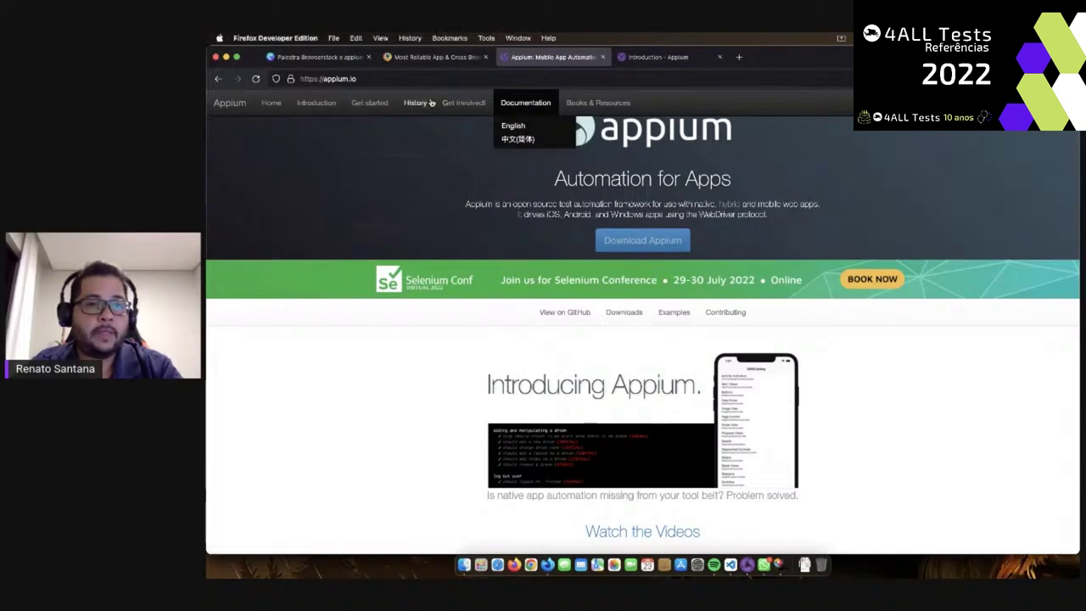
click(372, 103)
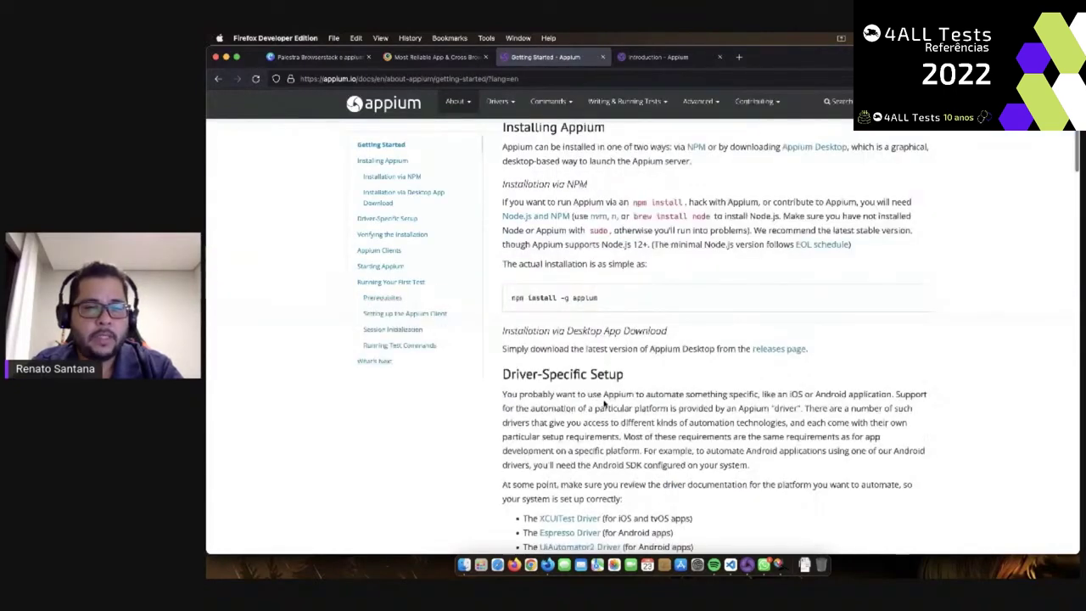
scroll(604, 399, down, 10)
scroll(604, 400, up, 10)
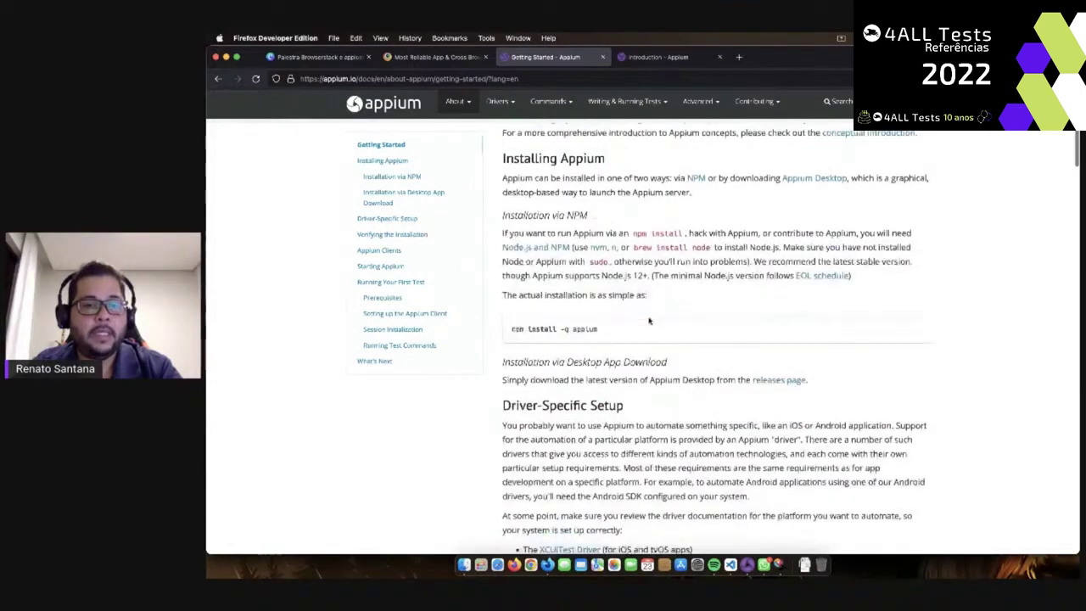
scroll(608, 381, down, 10)
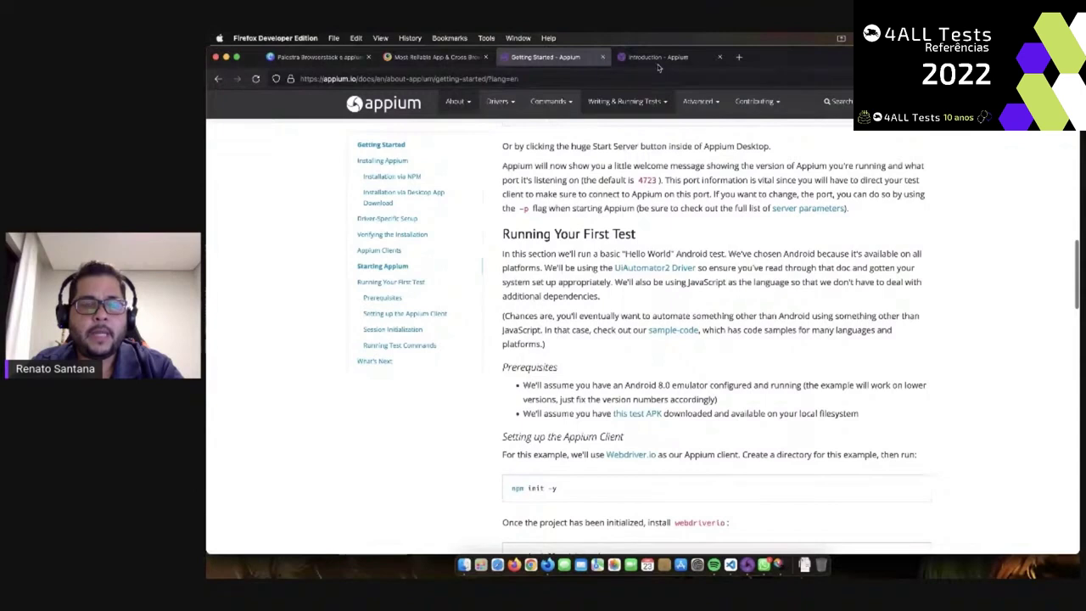
Switch to Appium Inspector and go through the iOS set's platformVersion, deviceName, app, projectName and buildName capabilities, highlighting the device name, app reference and projectName
key(super+Tab)
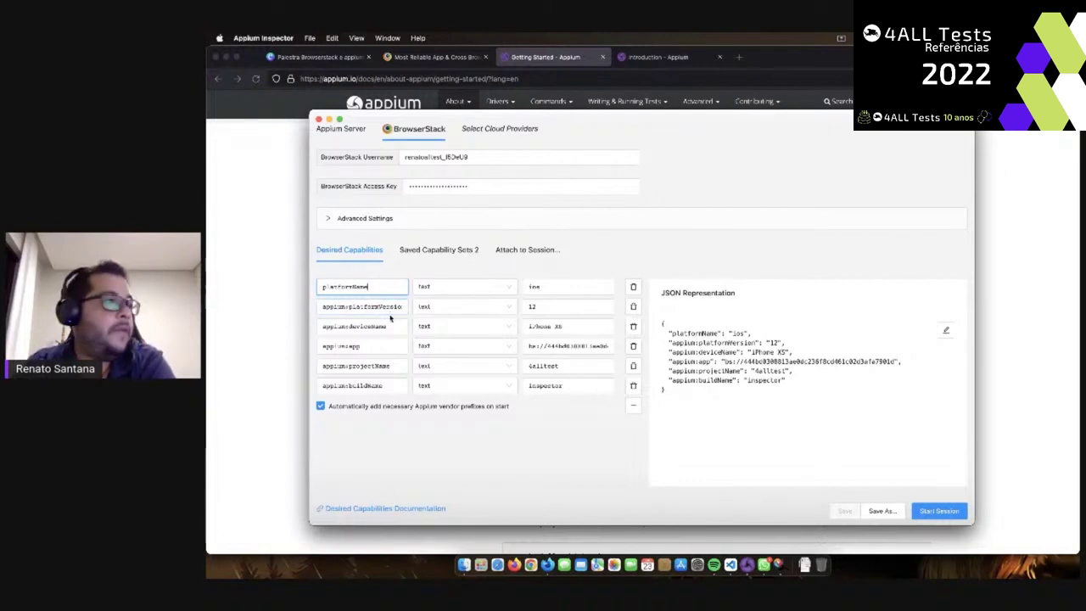
click(392, 308)
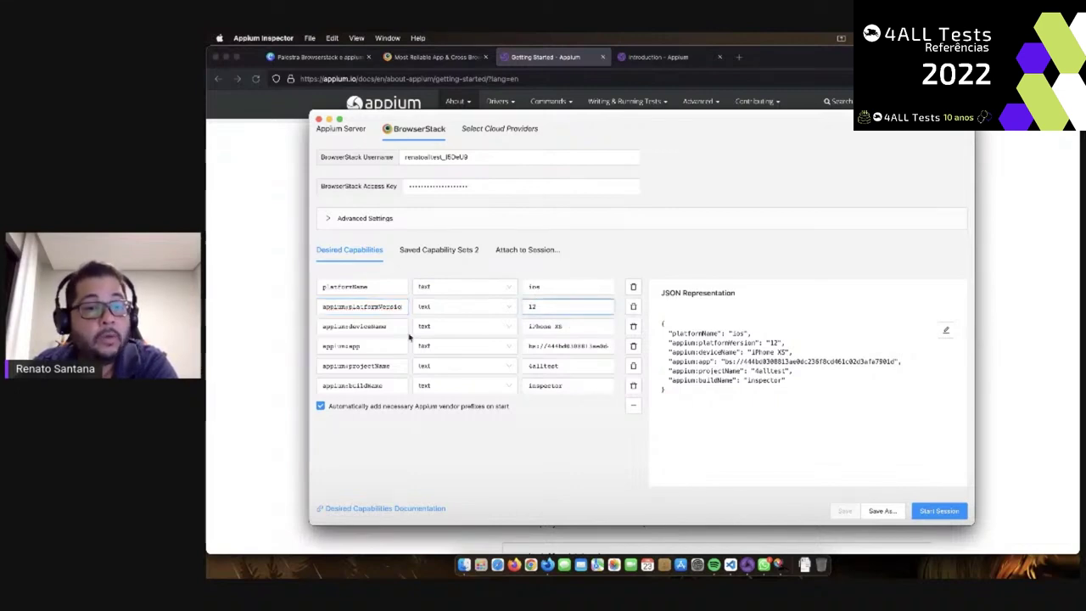
triple_click(561, 327)
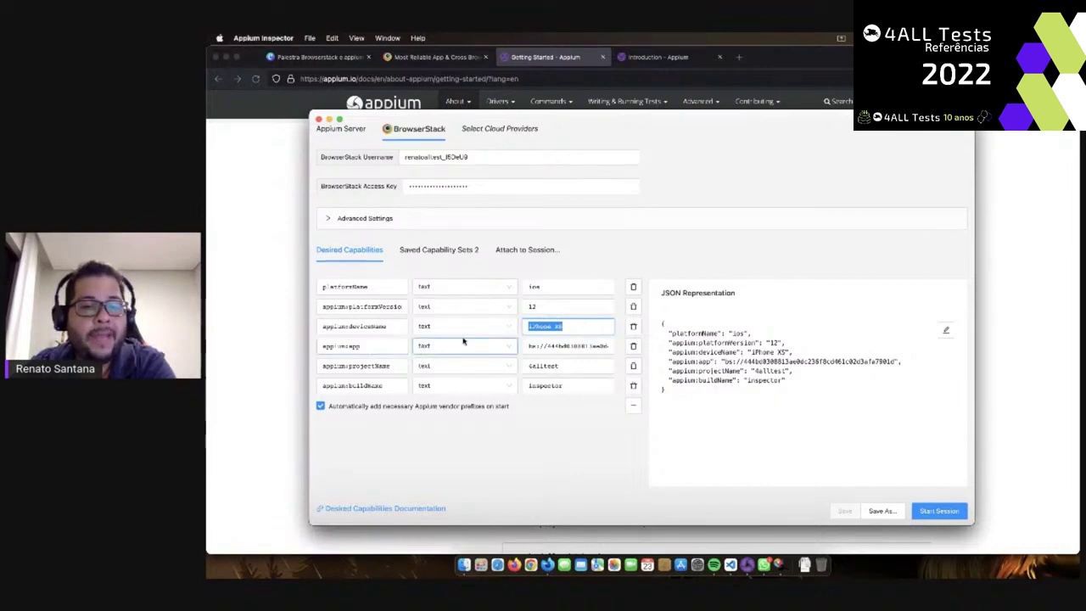
click(546, 346)
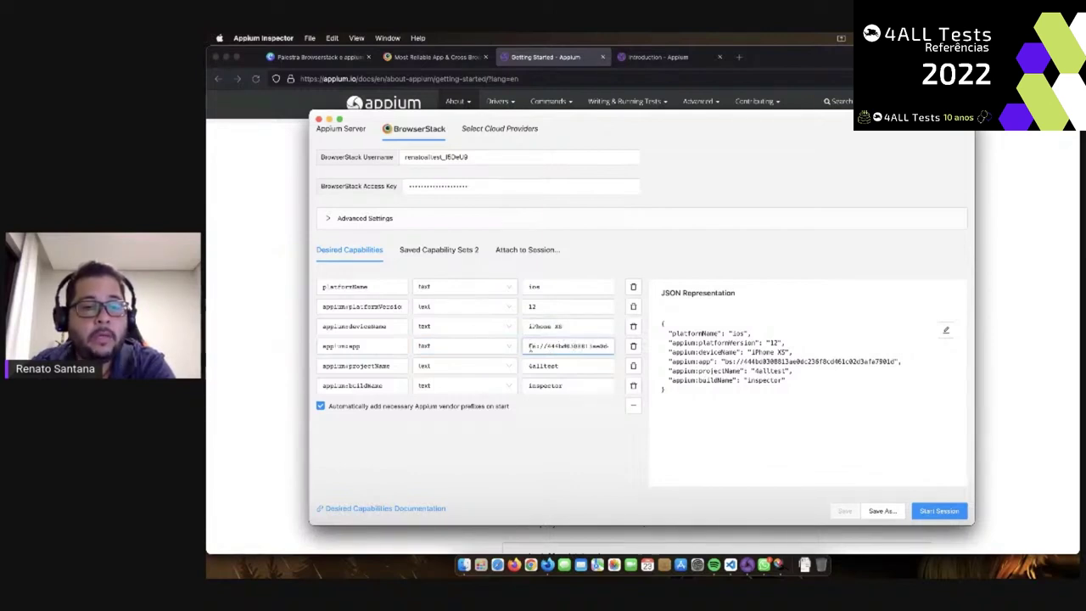
drag(528, 346, 667, 361)
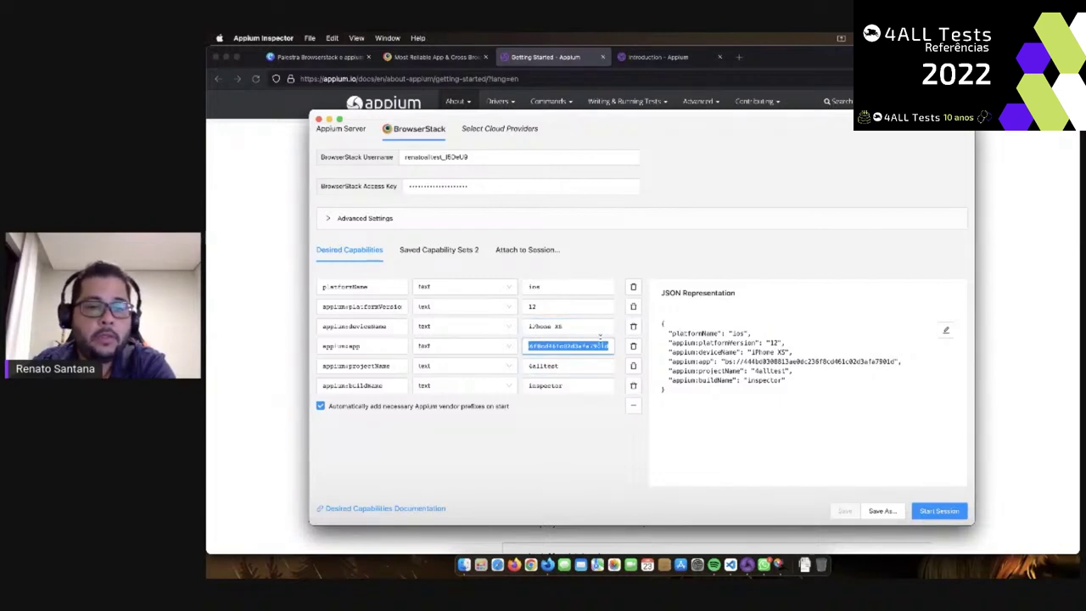
click(384, 366)
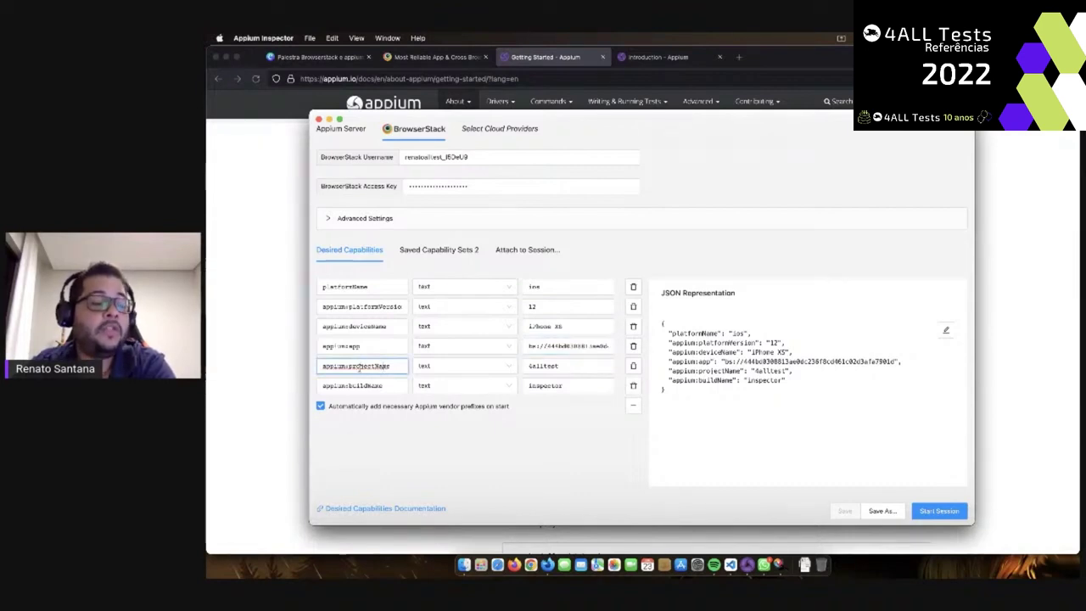
double_click(360, 366)
click(369, 386)
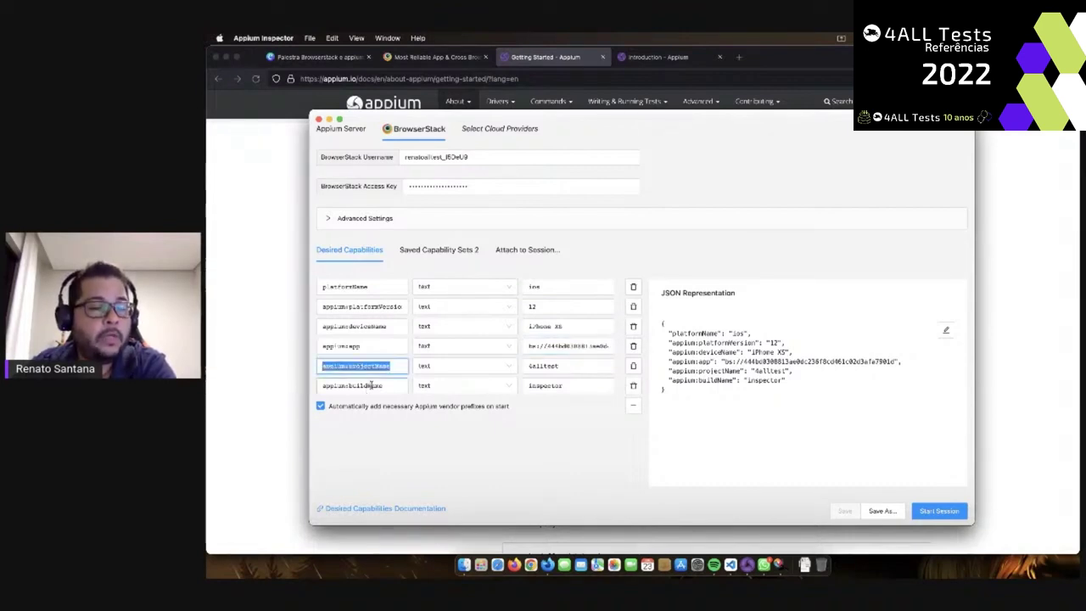
click(367, 366)
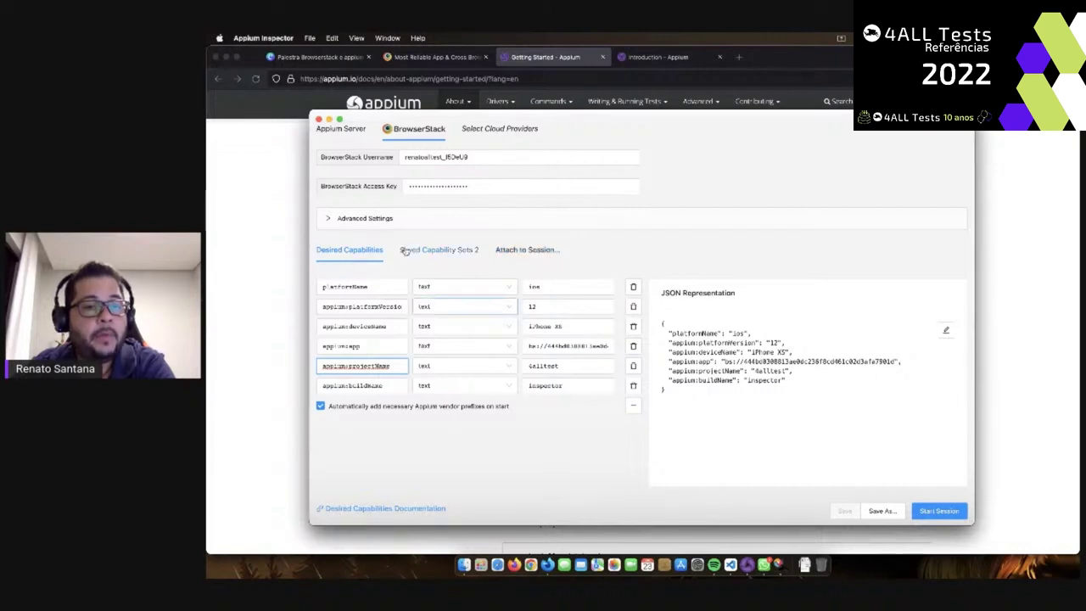
Compare the saved ios-browserstack and android-browserstack capability sets, and open android-browserstack for editing
click(441, 251)
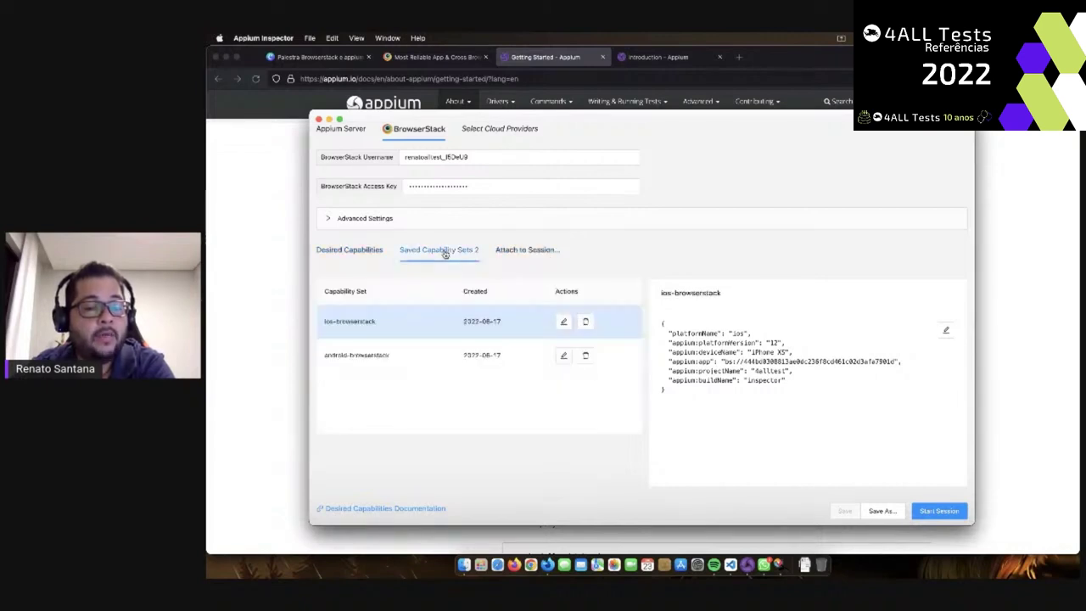
click(421, 329)
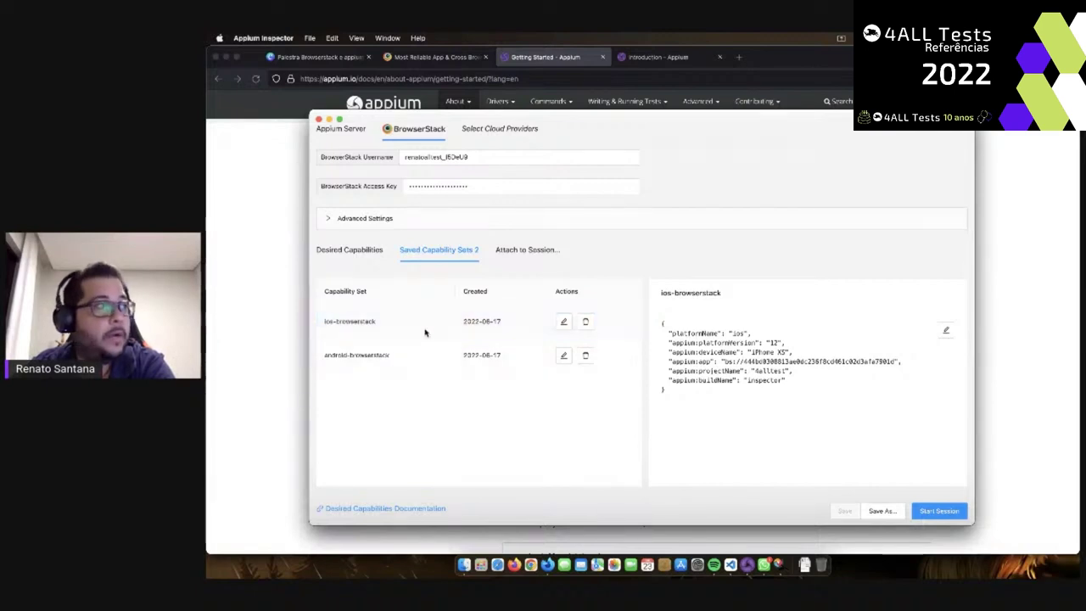
click(431, 357)
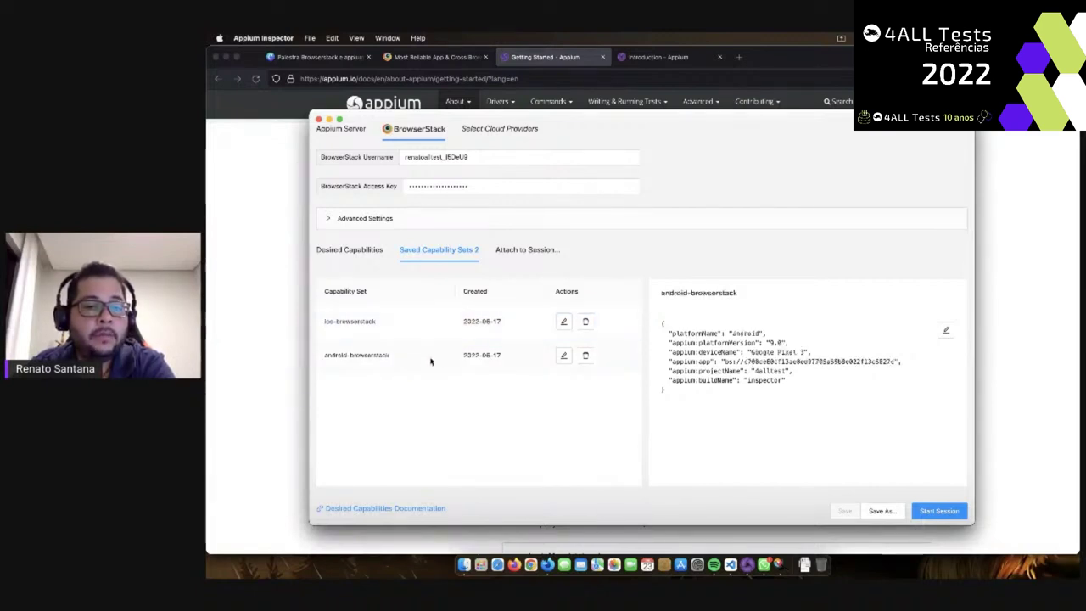
click(563, 356)
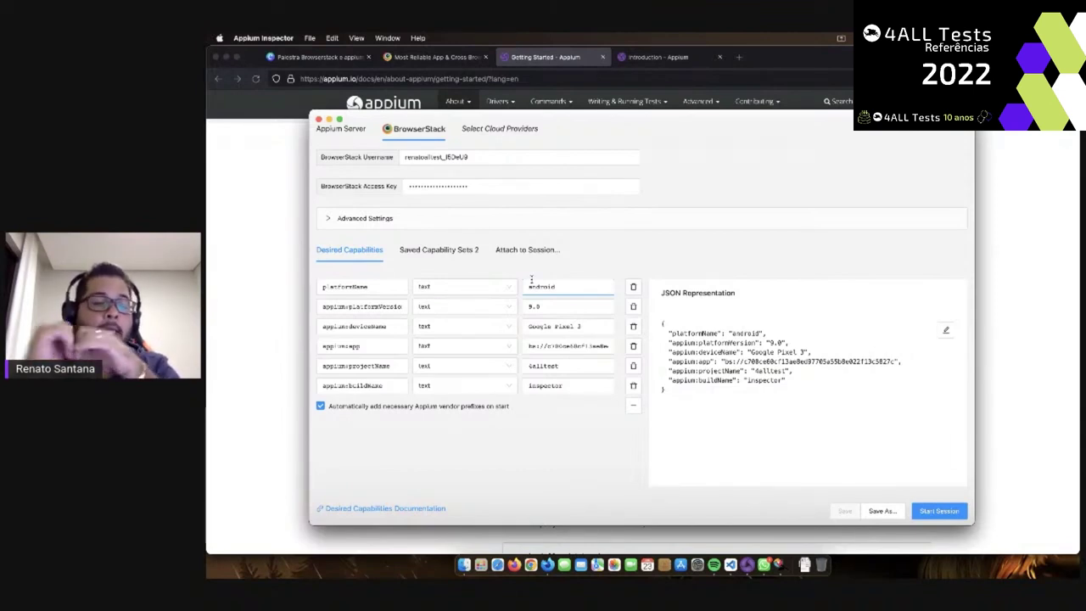
click(535, 398)
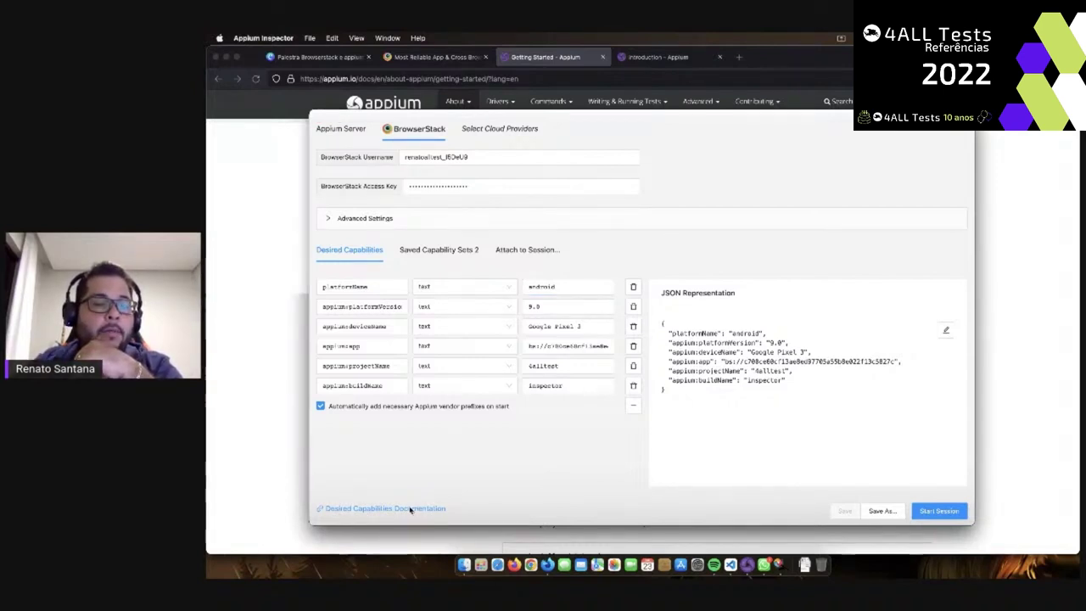
Open the Desired Capabilities documentation from Appium Inspector and bring its GitHub page caps.md up in Firefox instead of Chrome
click(410, 508)
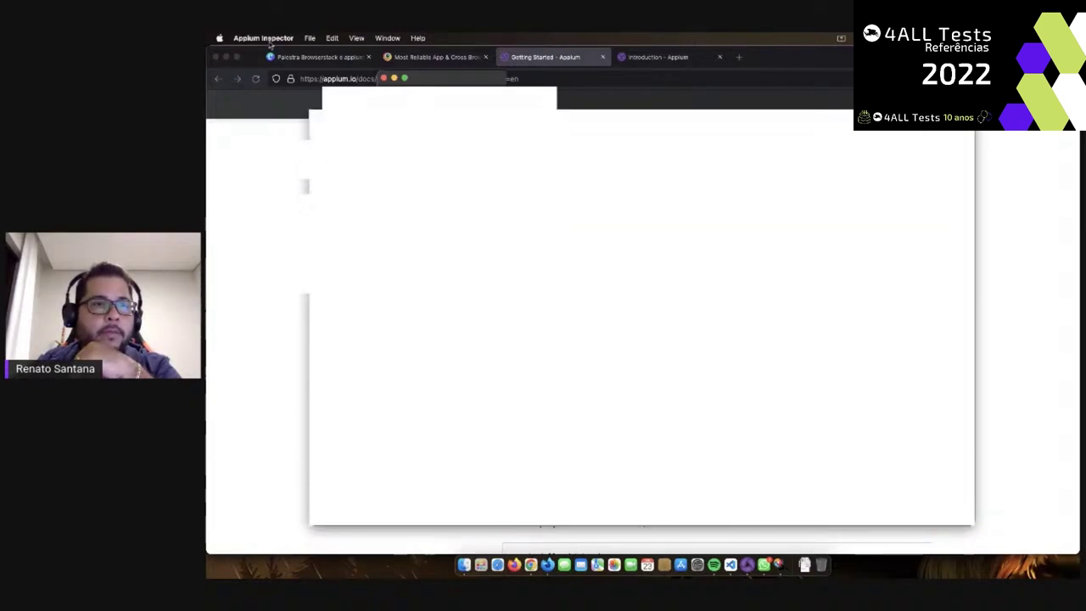
click(246, 38)
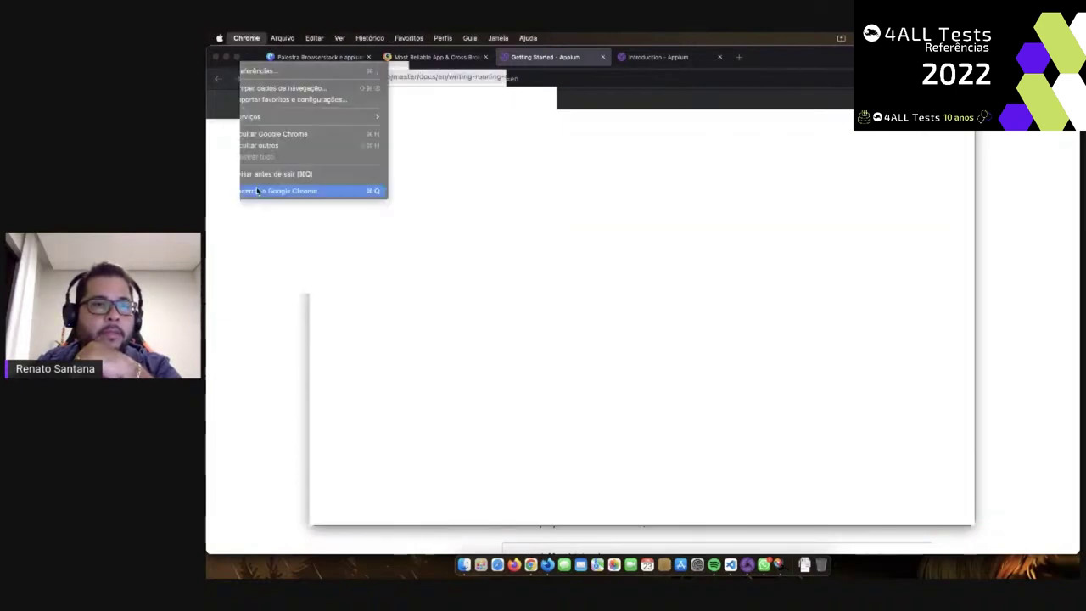
click(442, 76)
click(246, 37)
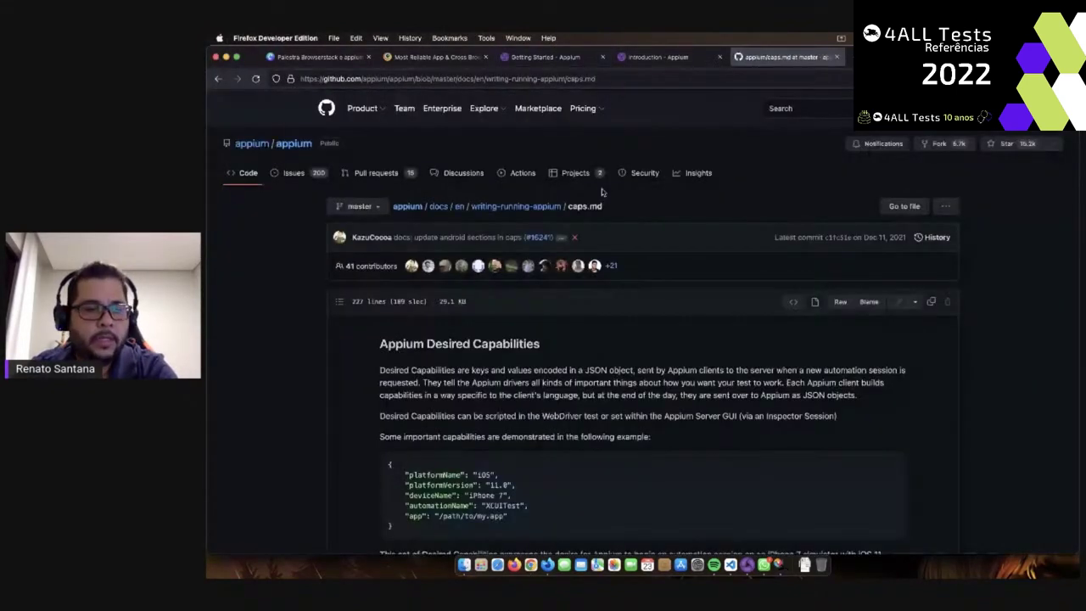
Find the example capabilities JSON in caps.md and highlight its entries, the XCUITest value and the automationName key
scroll(604, 246, down, 10)
scroll(609, 286, up, 5)
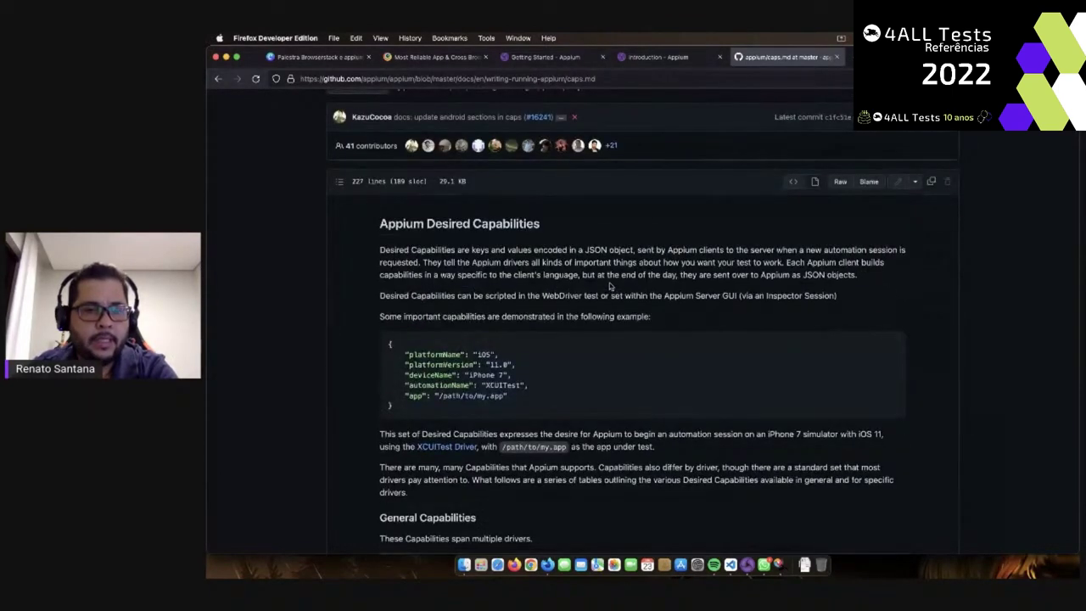
scroll(526, 345, down, 4)
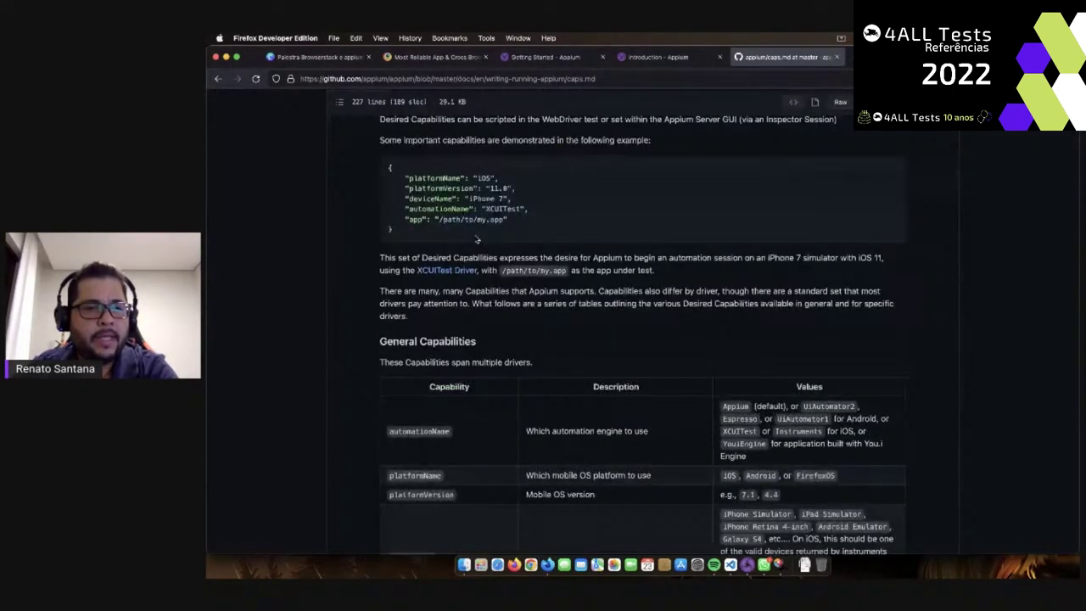
drag(405, 177, 526, 219)
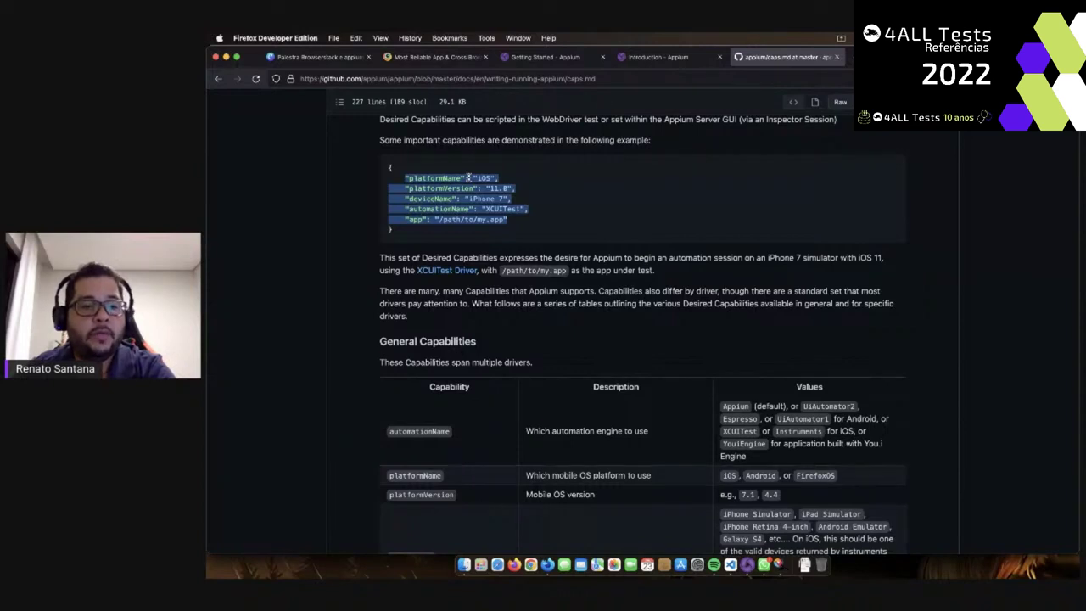
double_click(501, 210)
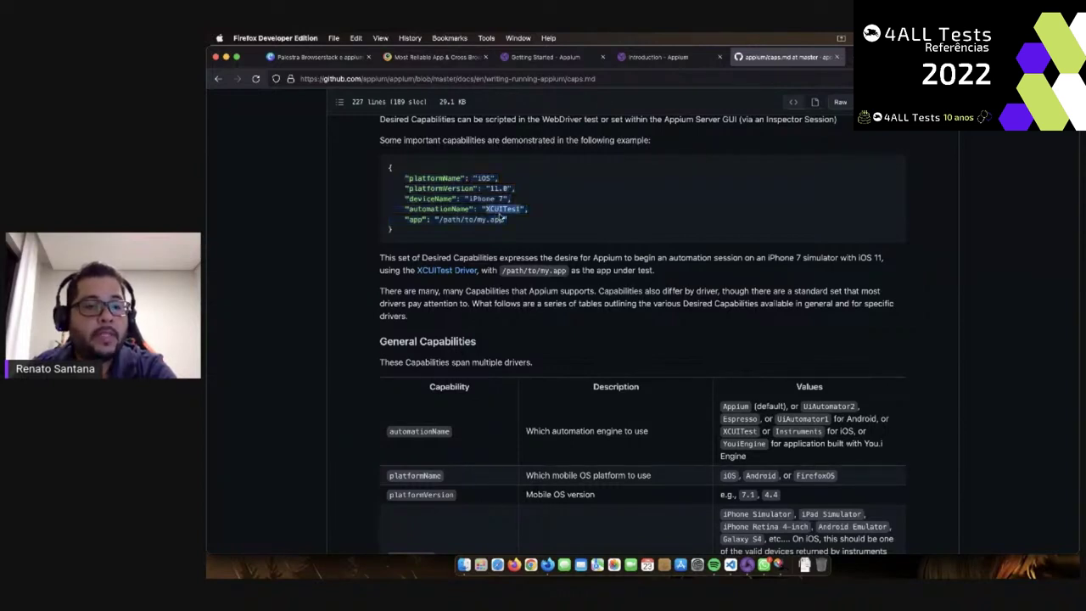
double_click(448, 209)
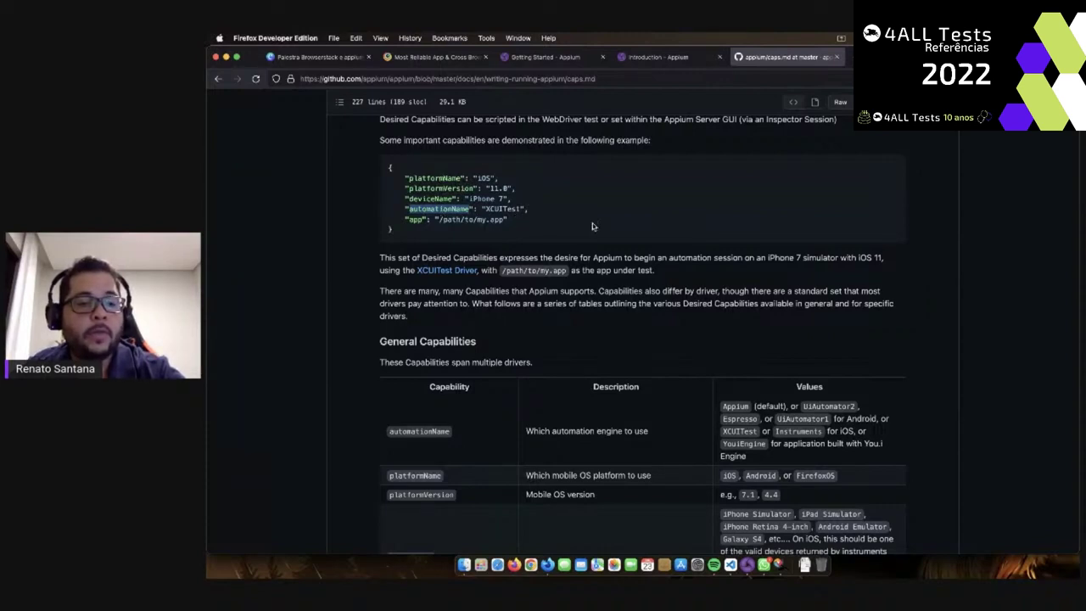
Examine the General Capabilities table from automationName through clearSystemFiles, continuing to the Update settings and Android sections
scroll(592, 227, down, 1)
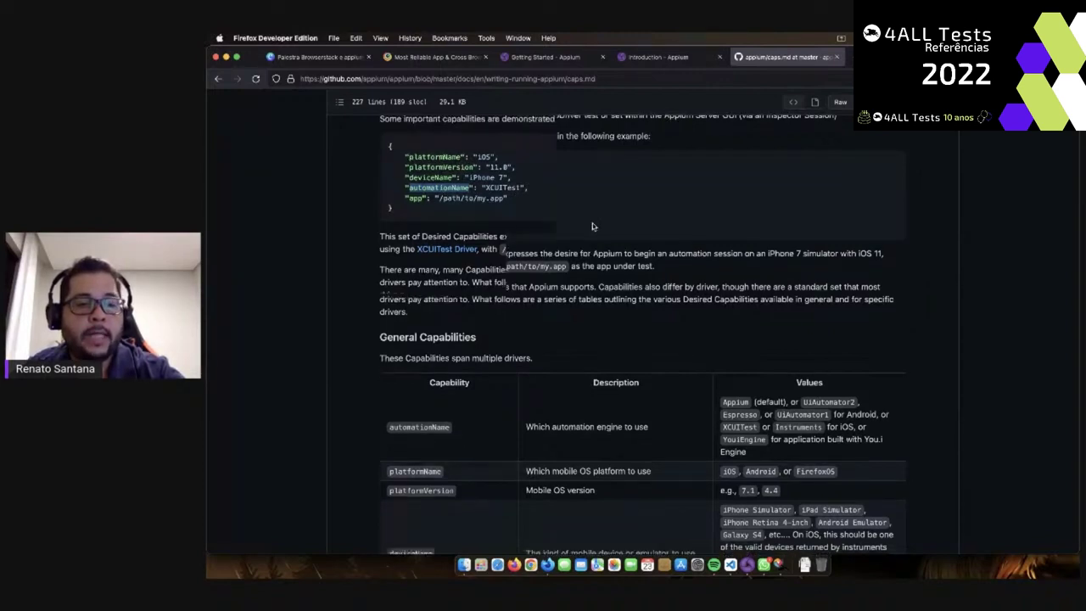
scroll(592, 227, down, 6)
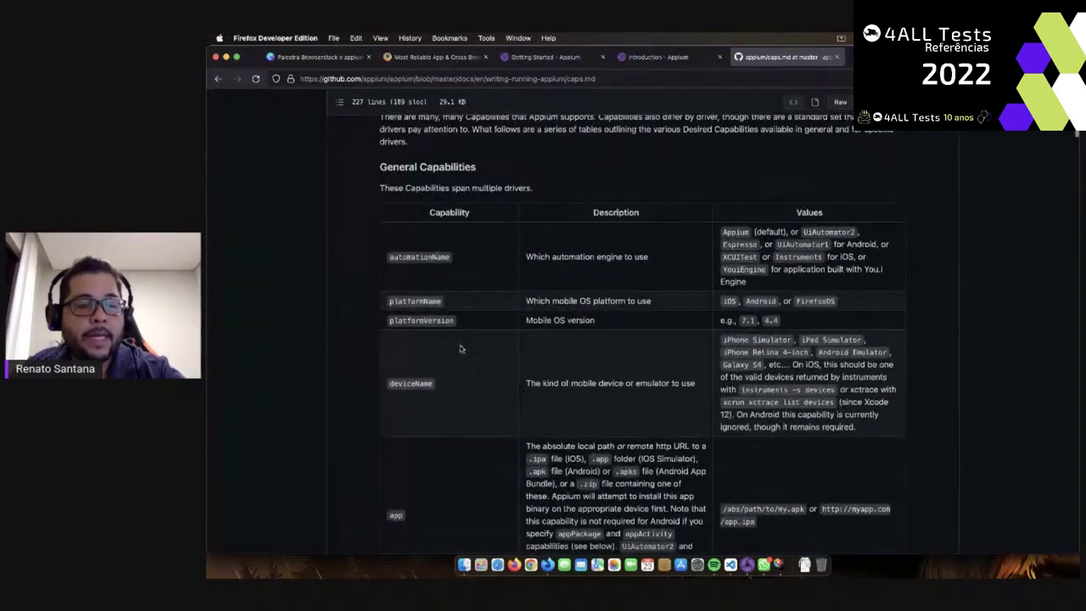
scroll(460, 348, down, 2)
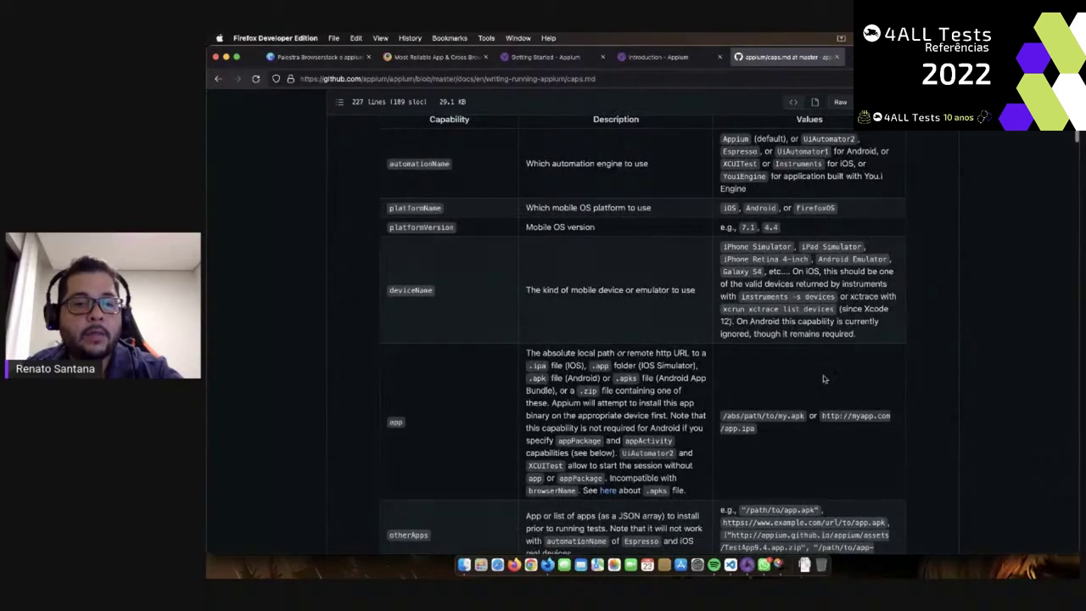
scroll(848, 446, down, 2)
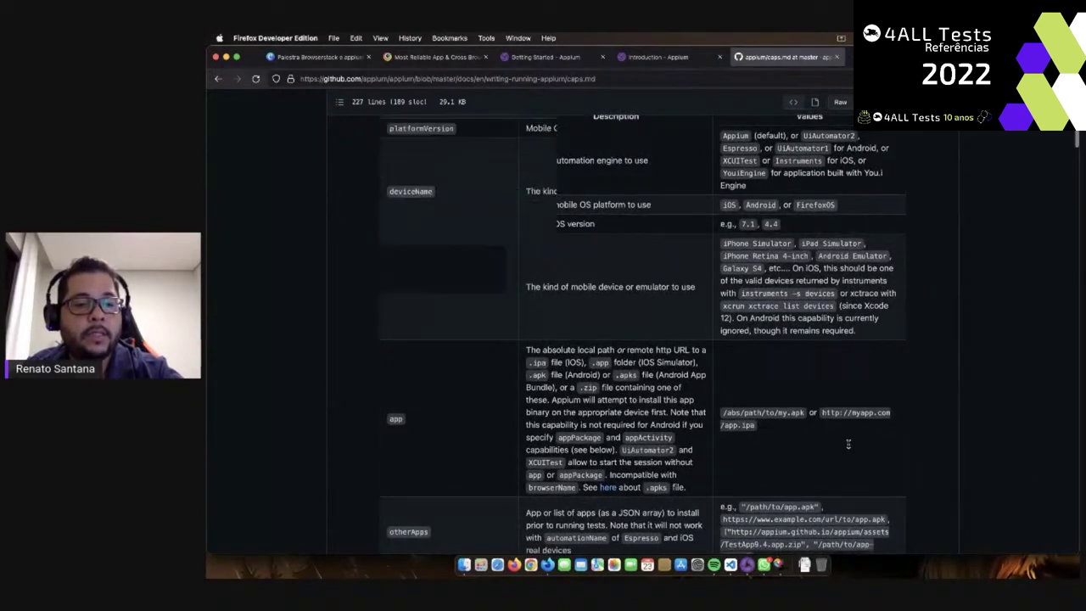
scroll(848, 443, down, 10)
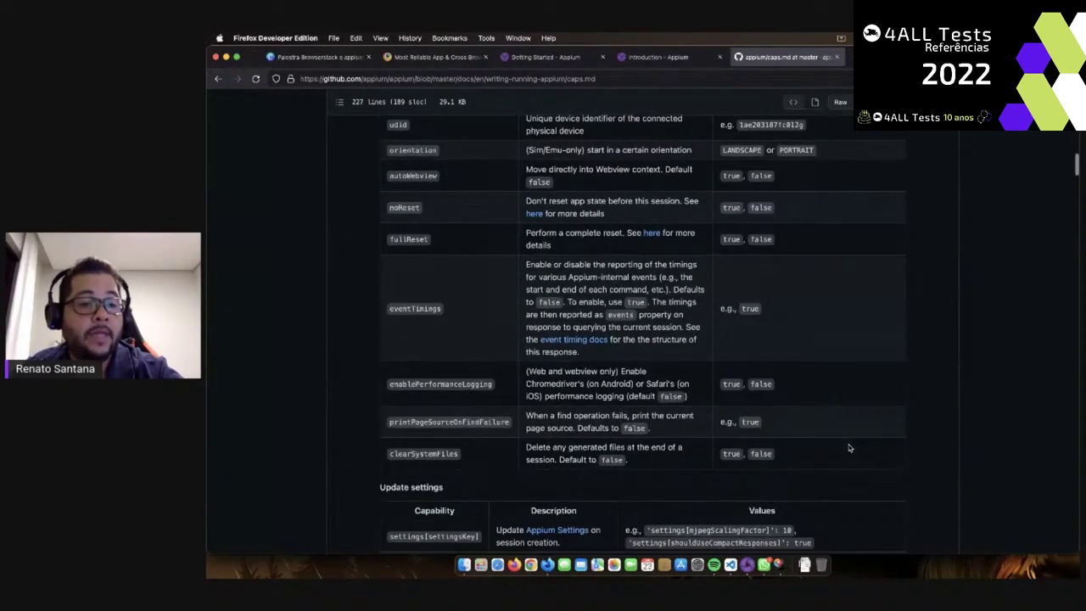
scroll(849, 448, down, 1)
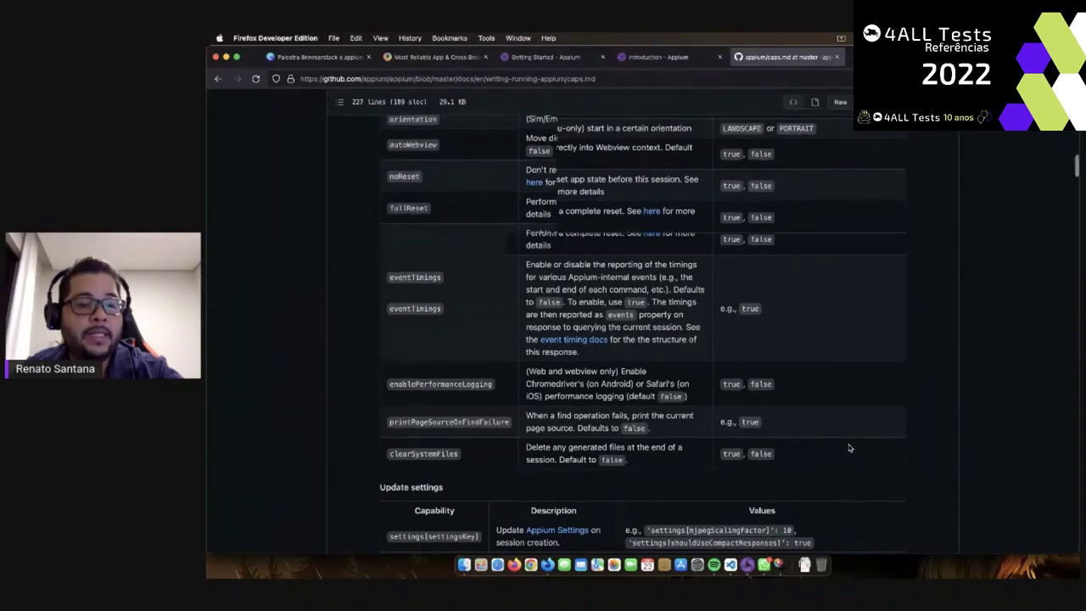
scroll(850, 448, up, 3)
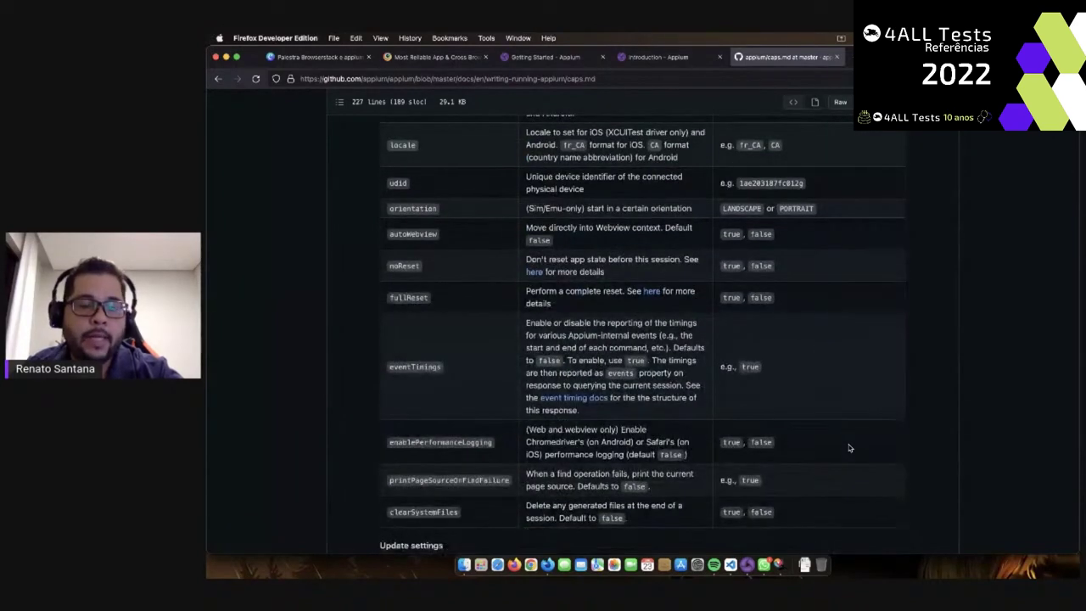
scroll(849, 448, down, 7)
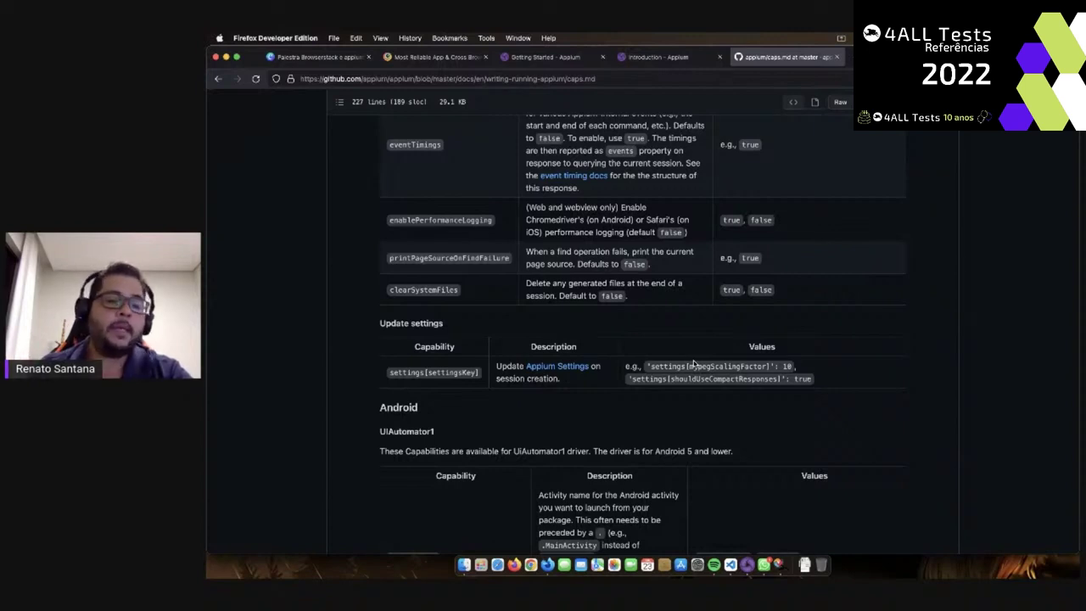
Go back over the general capabilities between locale and clearSystemFiles, including noReset and fullReset, and return to the Update settings table
scroll(699, 331, up, 1)
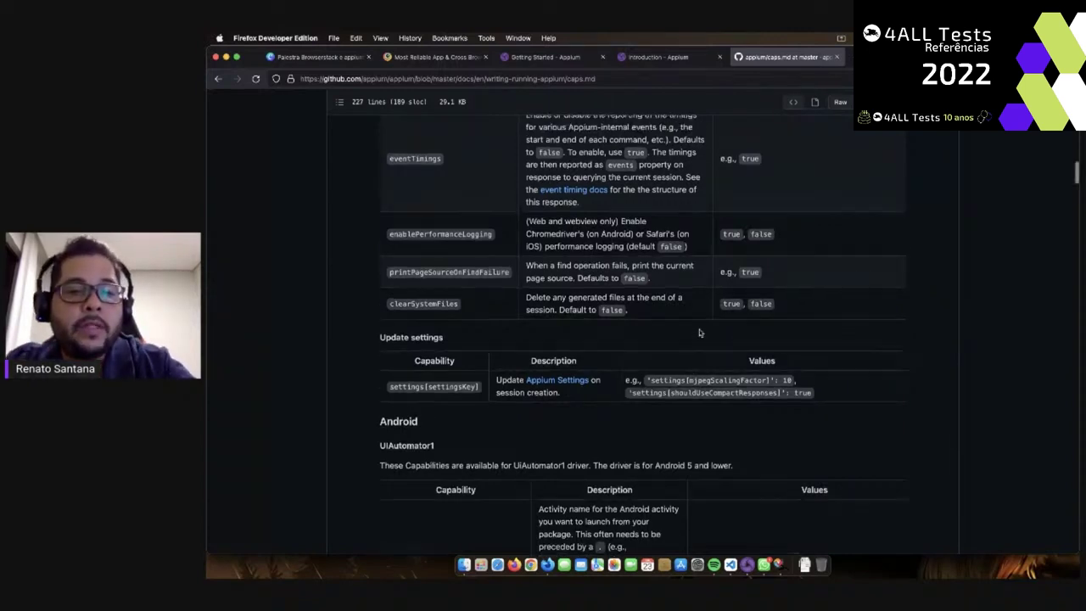
scroll(699, 333, up, 3)
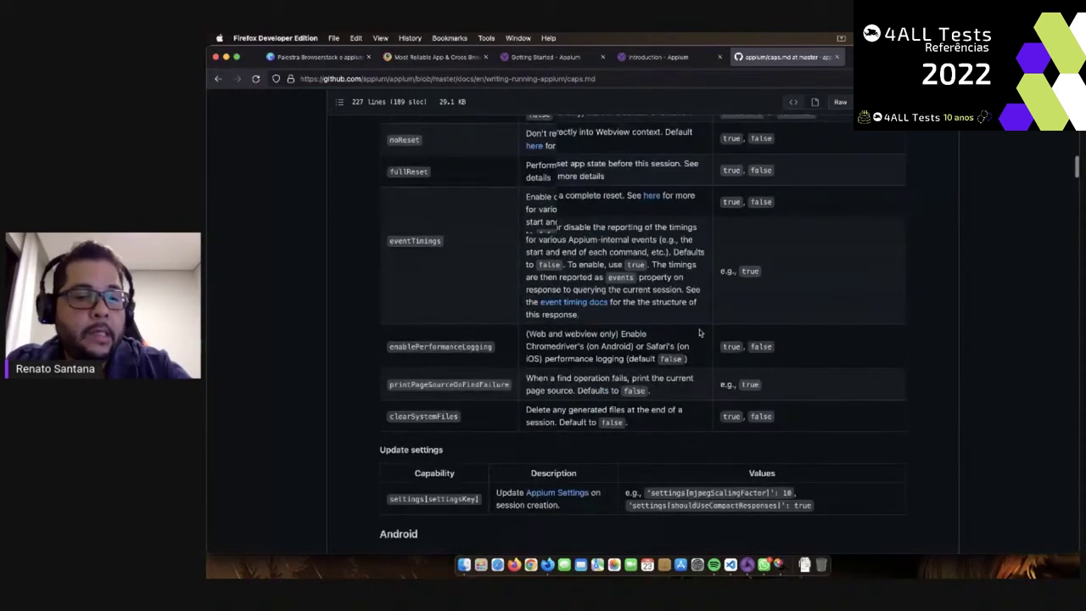
scroll(699, 329, down, 5)
scroll(699, 329, up, 6)
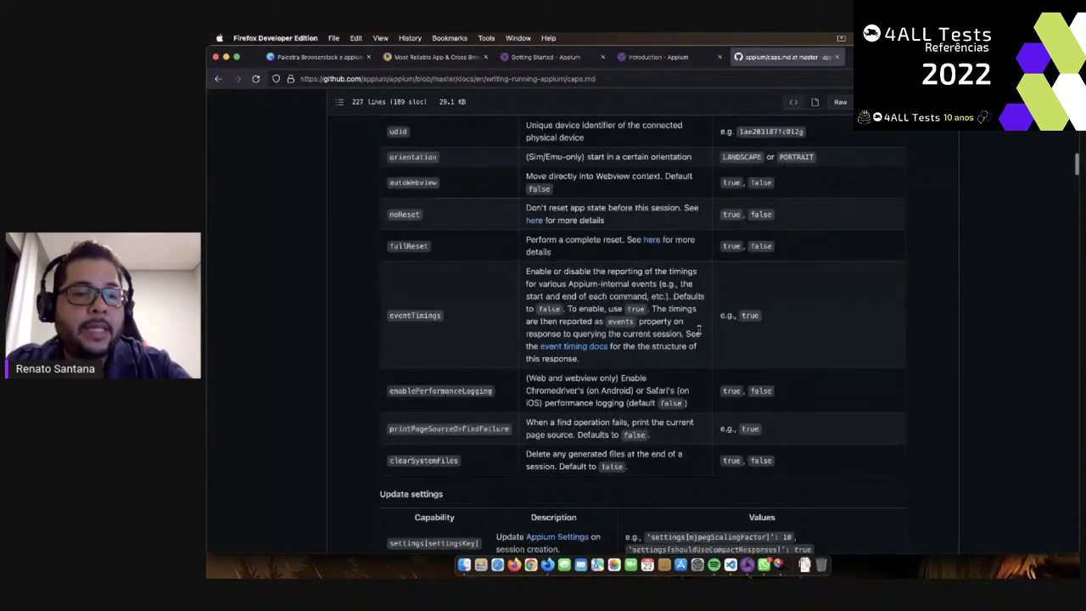
scroll(699, 329, up, 8)
scroll(698, 329, down, 7)
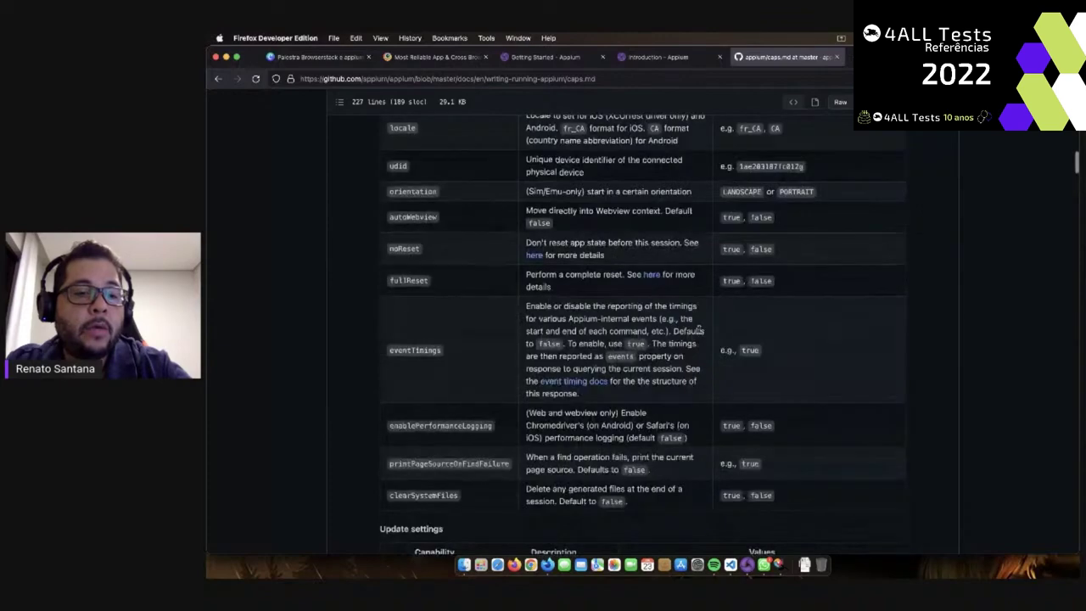
scroll(699, 329, down, 4)
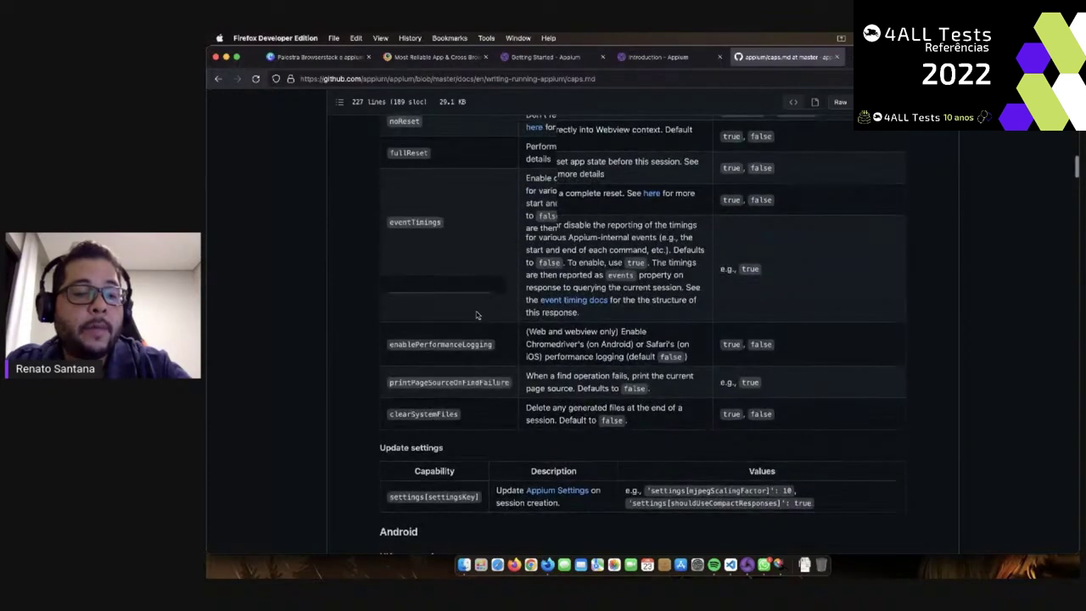
scroll(470, 298, down, 2)
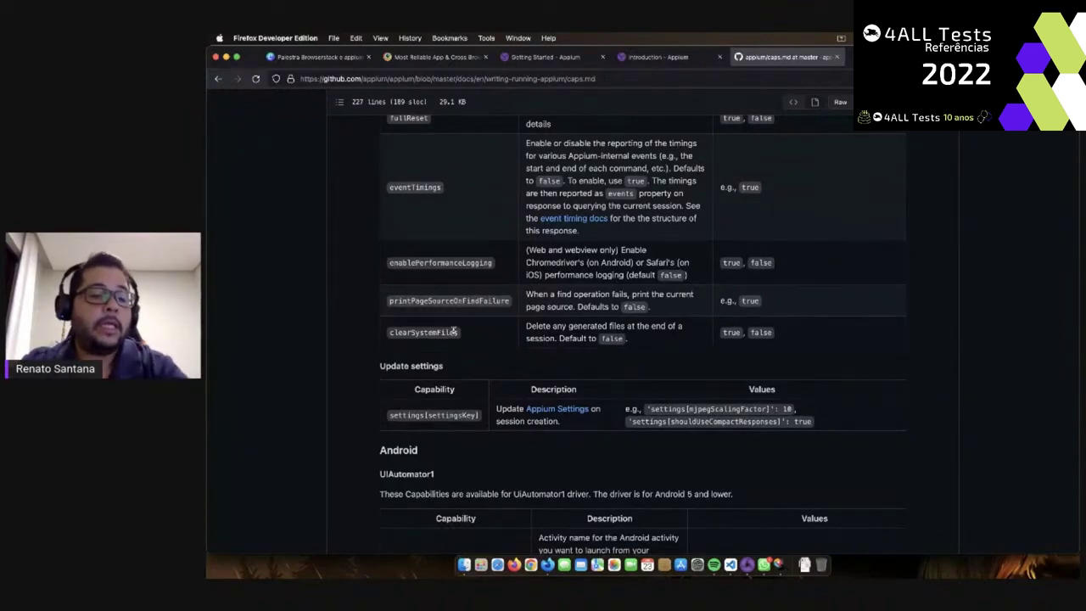
Examine the Android UIAutomator1 and iOS Only capability tables in caps.md, continuing to the driver-specific sections at the end
scroll(454, 331, down, 8)
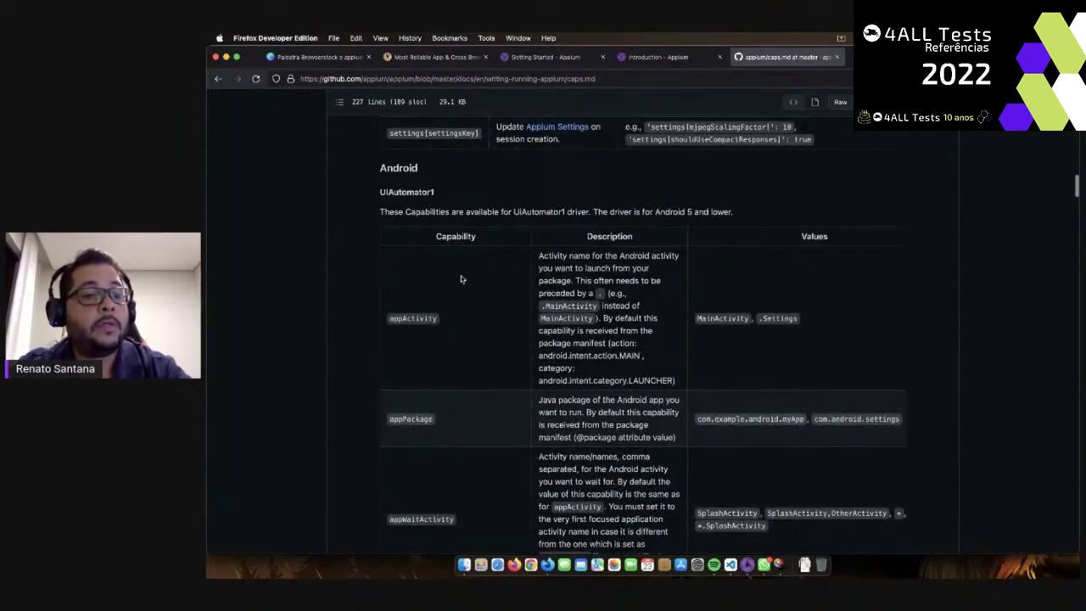
scroll(395, 469, down, 15)
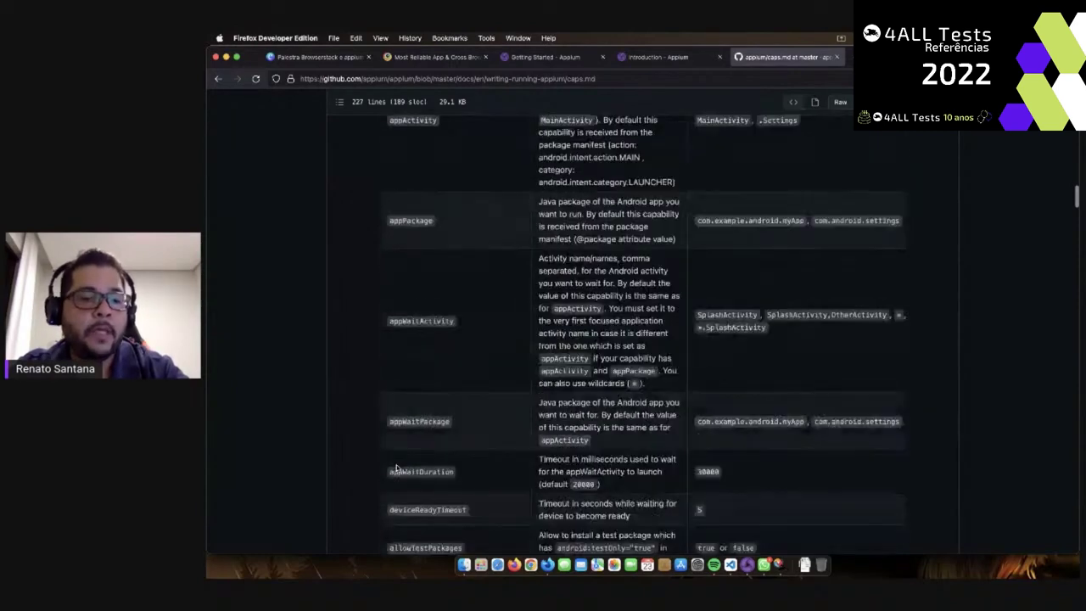
scroll(396, 468, down, 20)
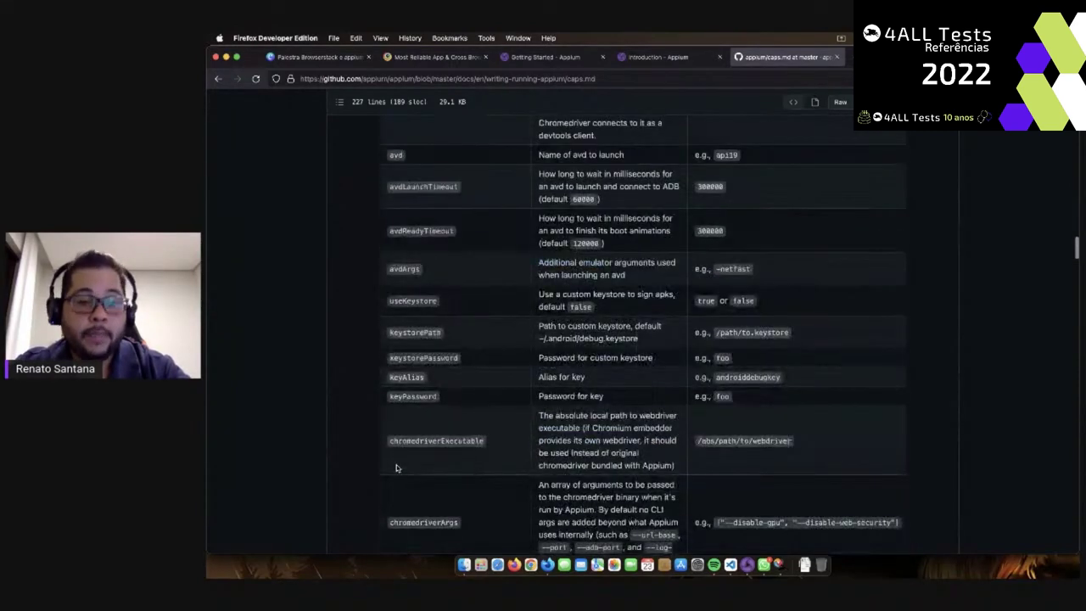
scroll(395, 468, down, 15)
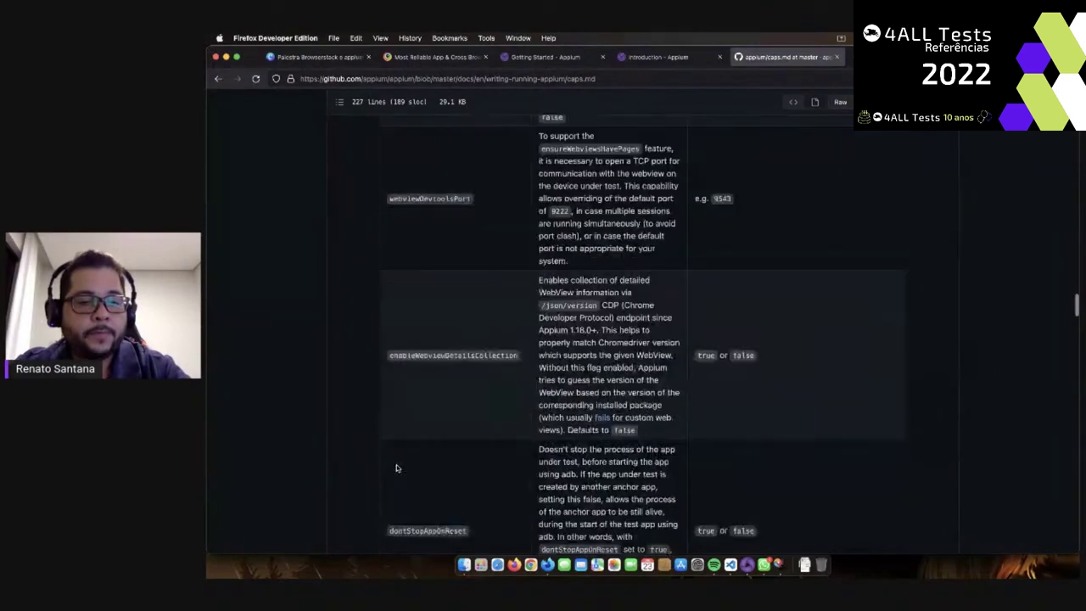
scroll(396, 467, down, 20)
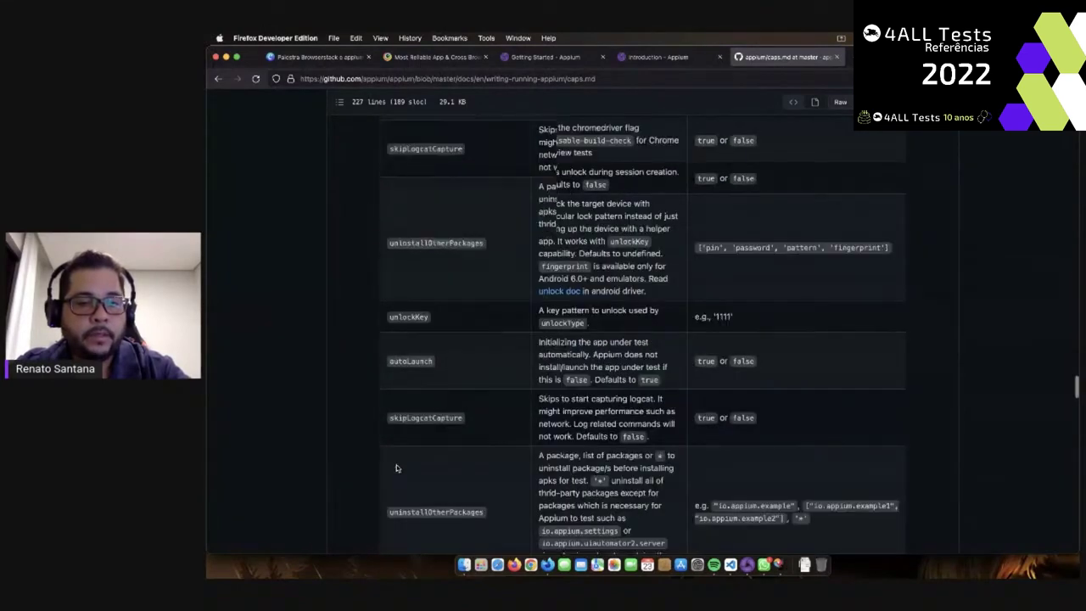
scroll(395, 468, up, 5)
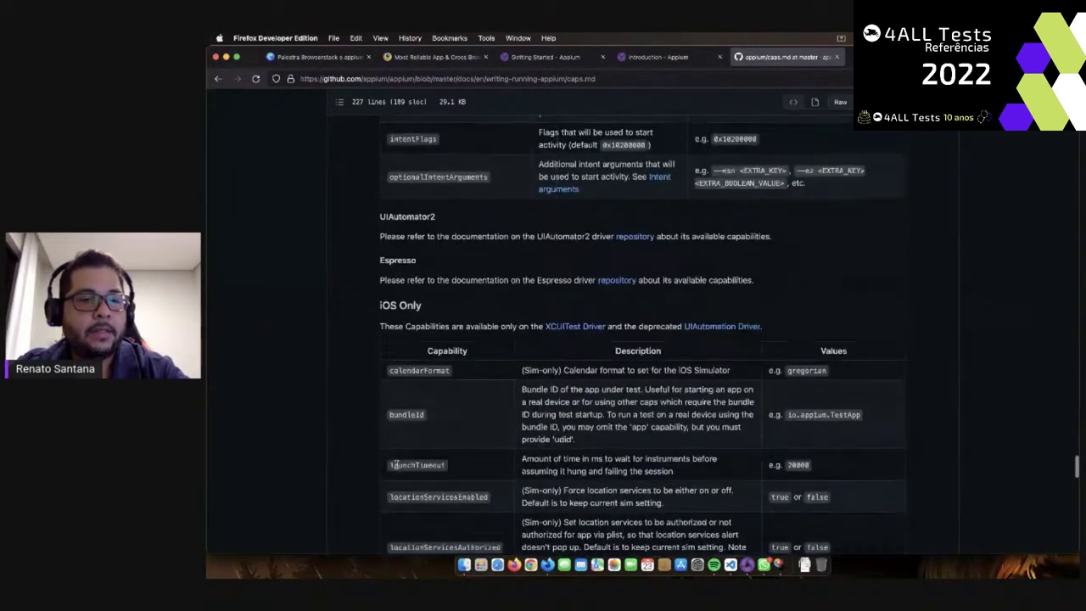
scroll(432, 463, down, 10)
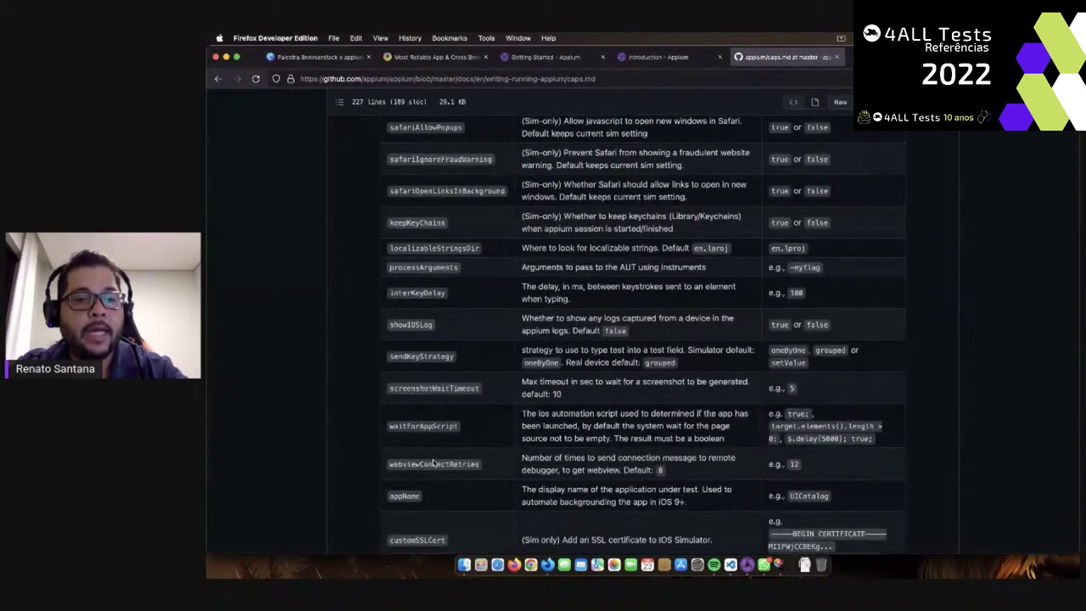
scroll(433, 463, down, 10)
scroll(432, 459, down, 5)
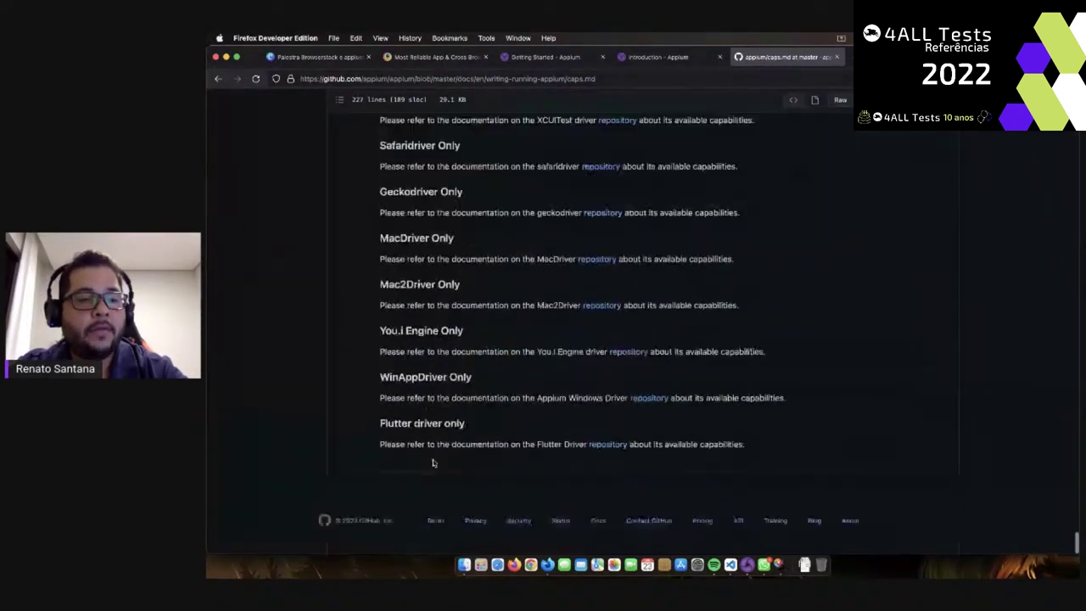
Highlight the WinAppDriver, Flutter and Mac2Driver names in the driver-specific section headings of caps.md
scroll(492, 403, up, 3)
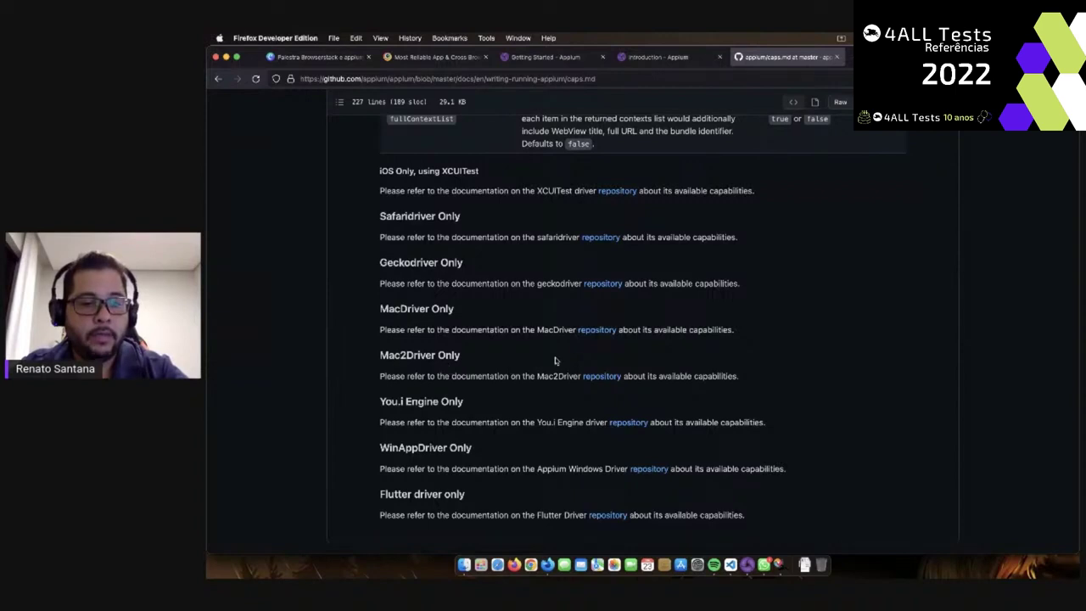
double_click(443, 447)
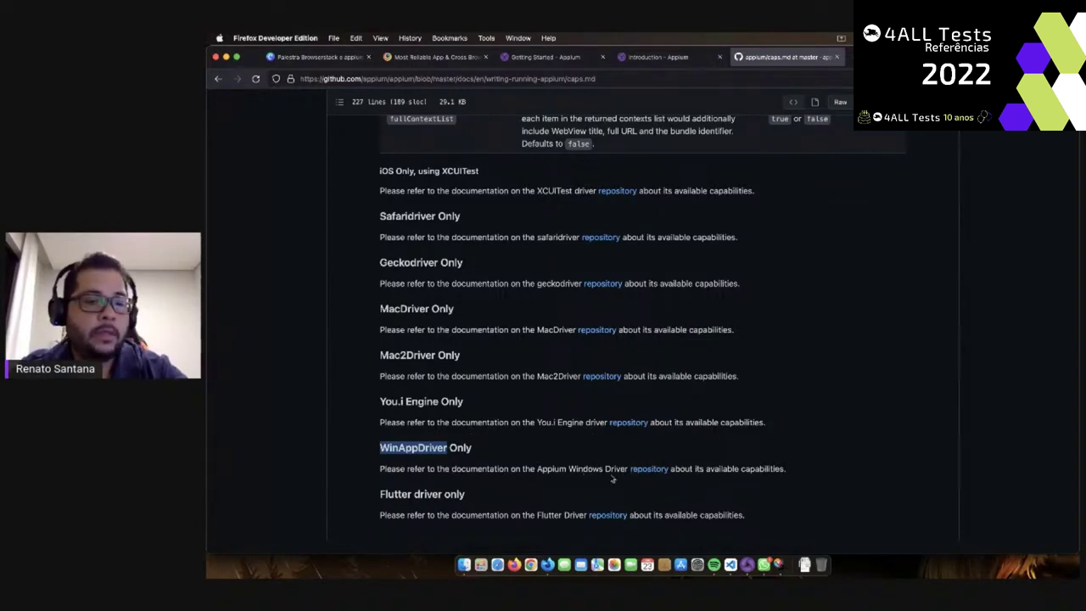
double_click(394, 494)
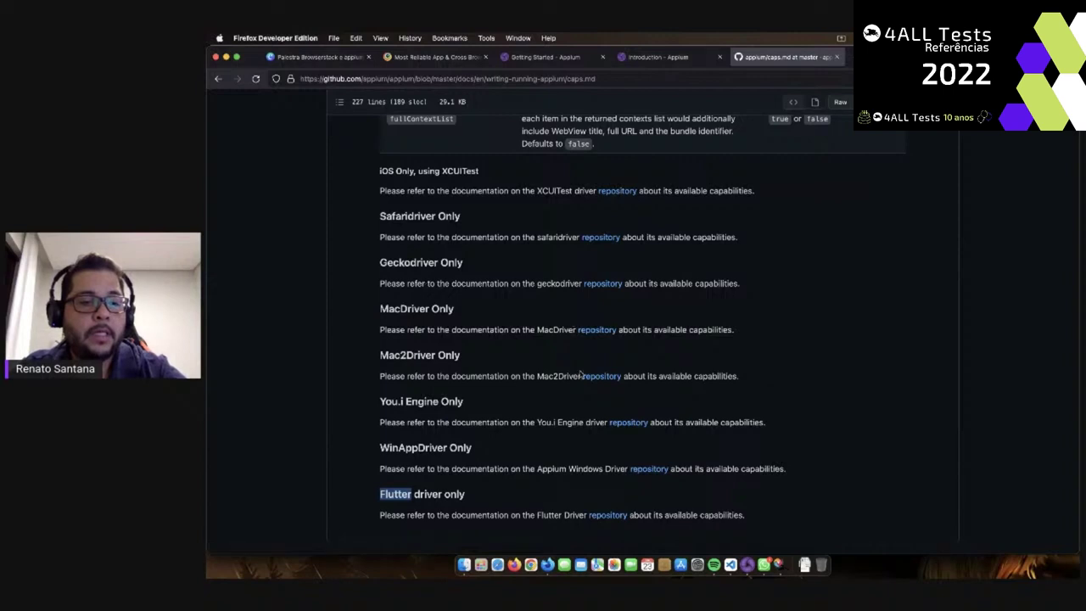
double_click(417, 354)
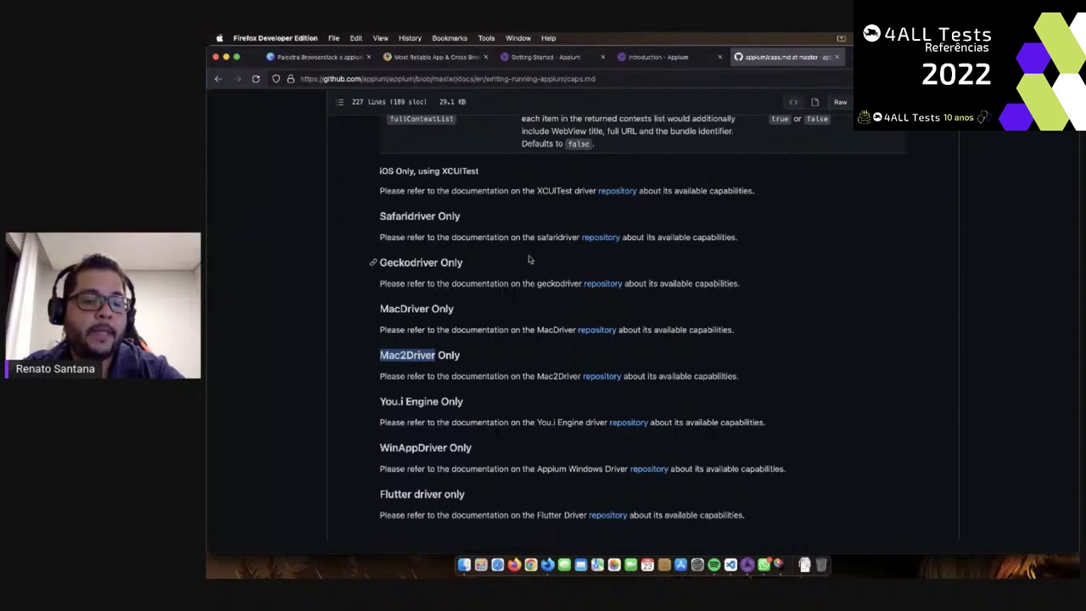
scroll(571, 388, down, 2)
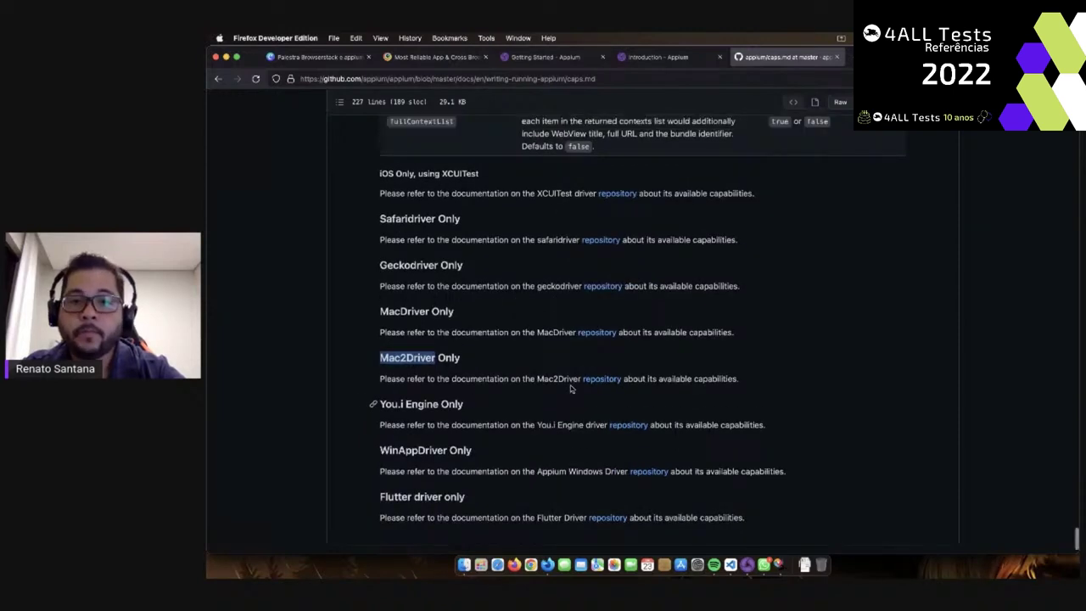
scroll(571, 389, up, 2)
Switch to Appium Inspector, check the saved capability sets and start a BrowserStack session with the Android 9.0 Google Pixel 3 capabilities
click(746, 564)
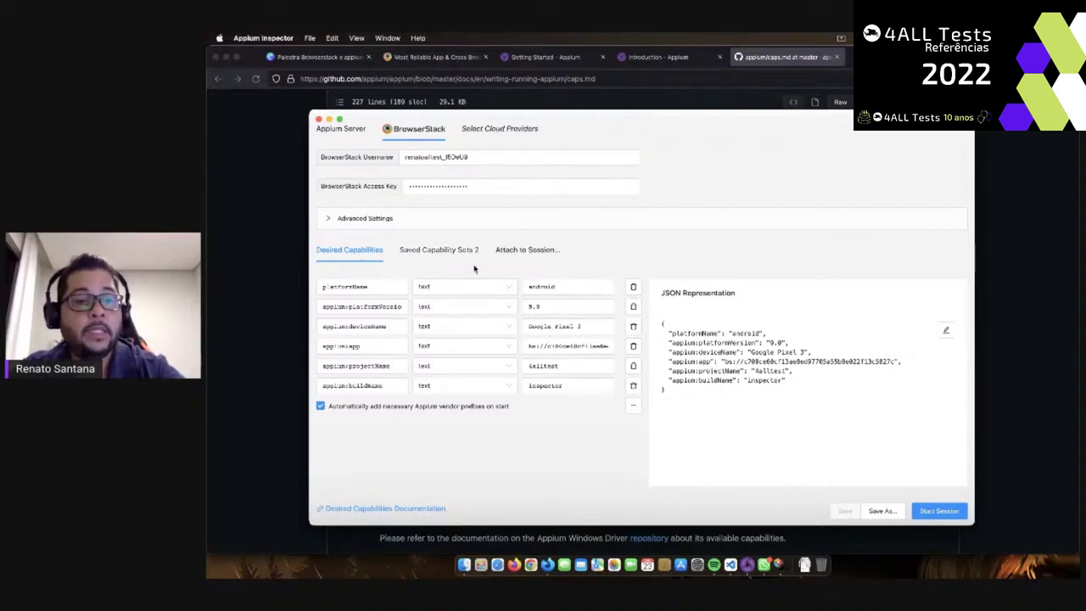
click(447, 251)
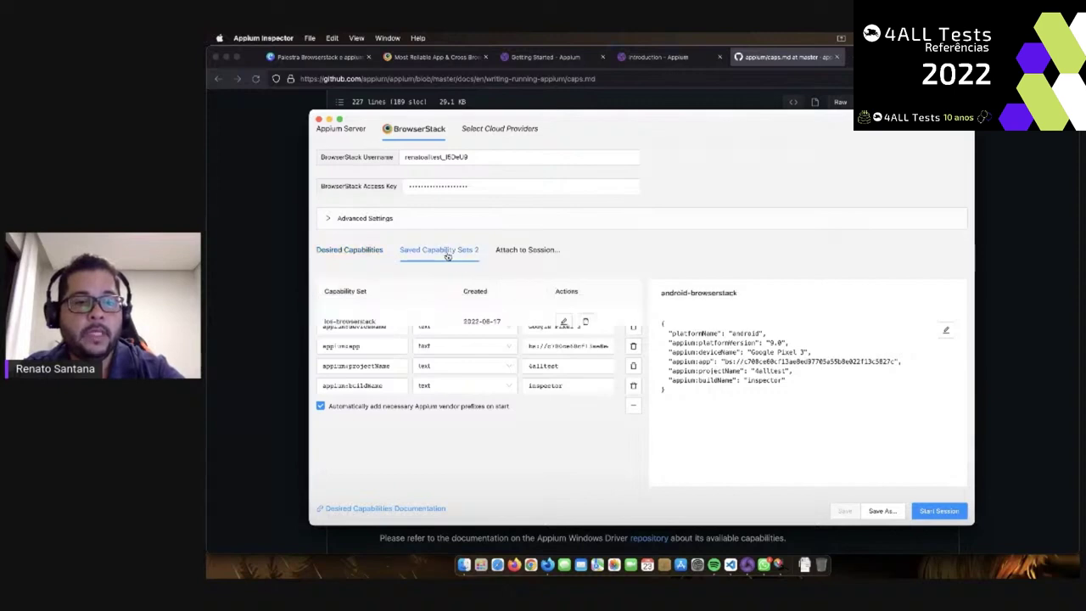
click(359, 250)
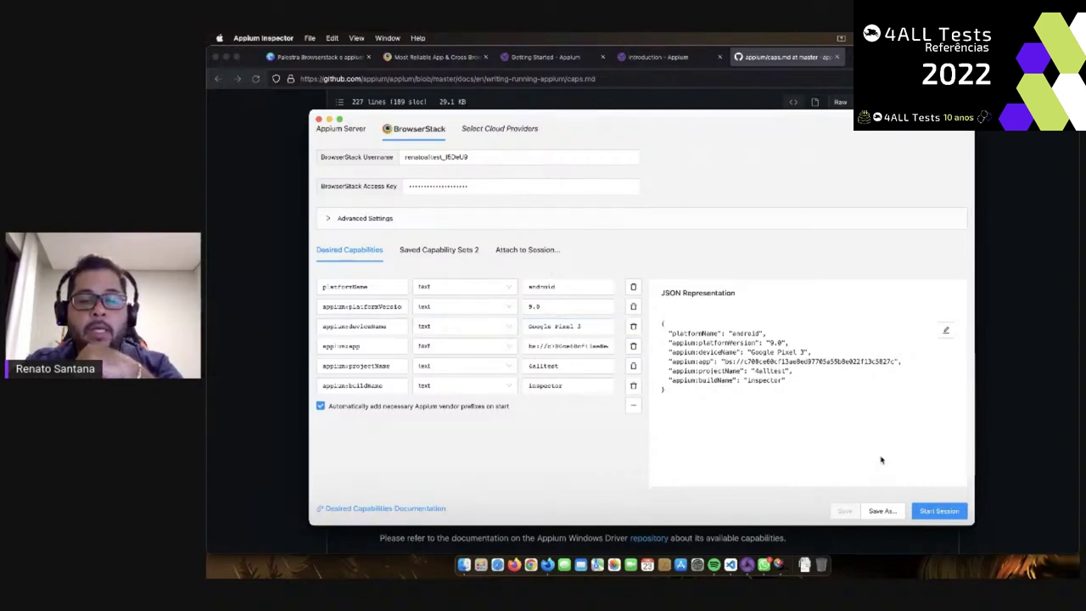
click(933, 514)
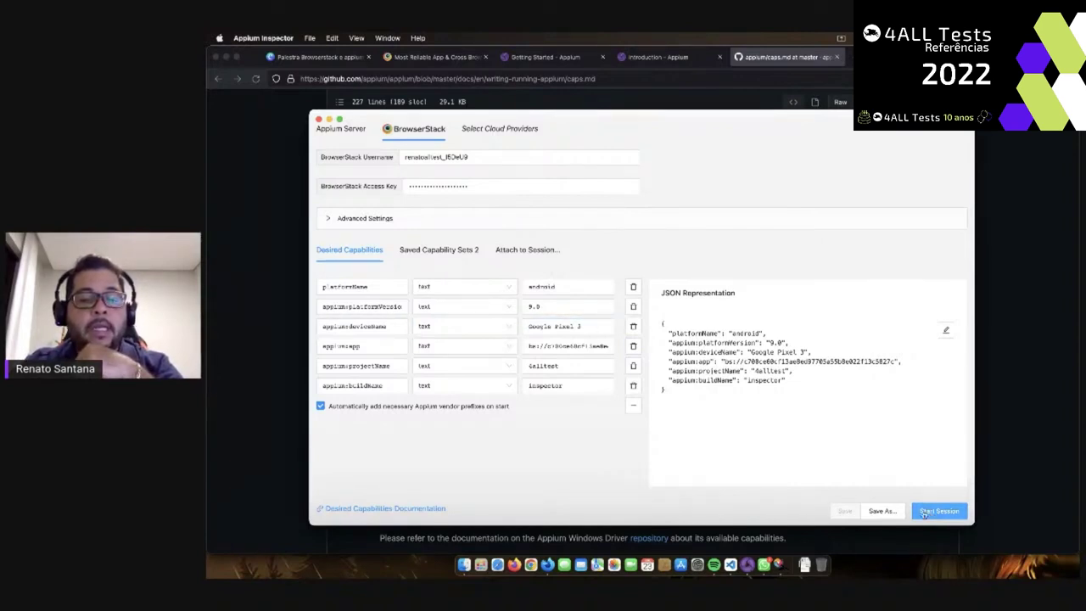
click(934, 517)
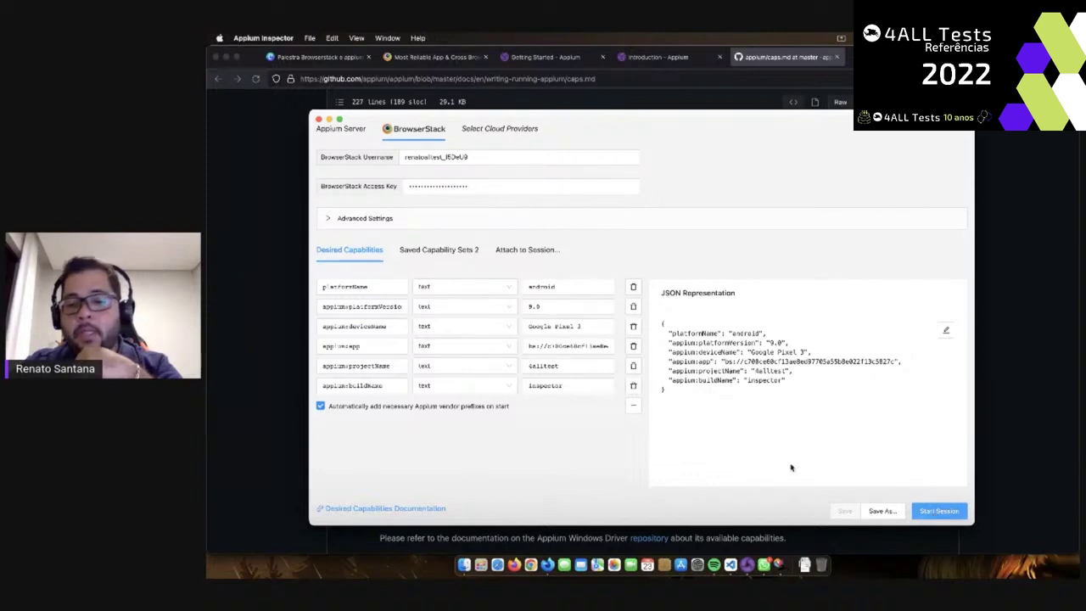
click(928, 510)
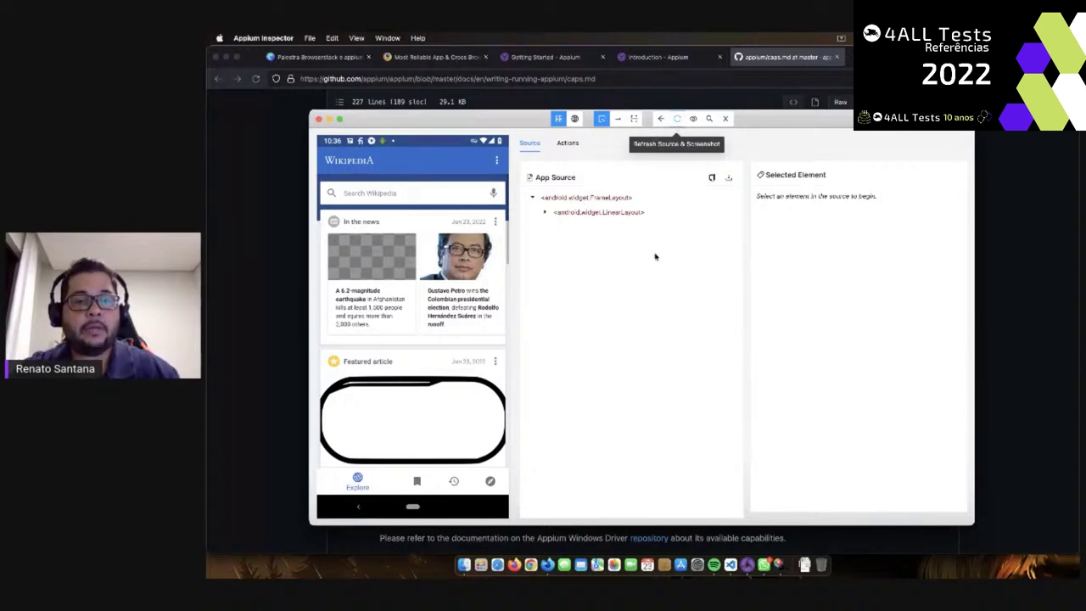
Refresh the source and screenshot of the running Wikipedia app session
click(677, 120)
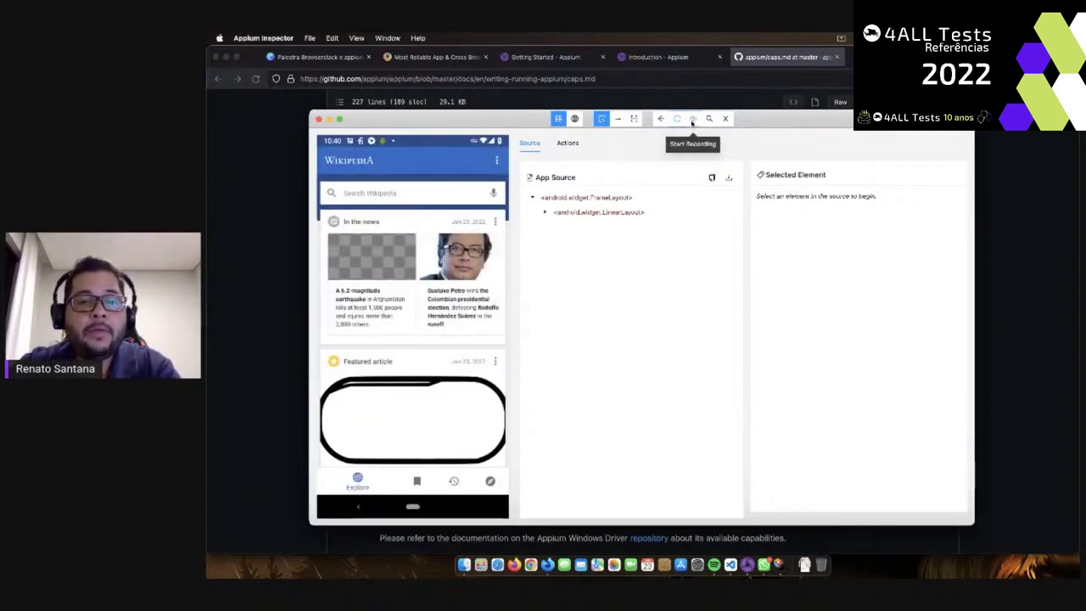
click(692, 120)
click(692, 120)
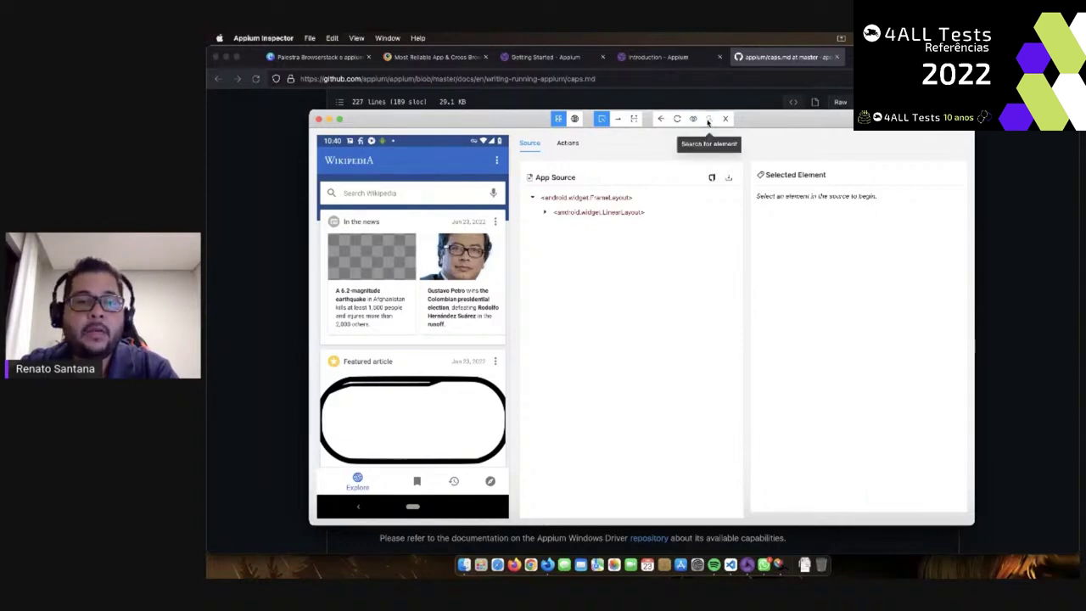
Review the locator strategies for element search, choosing XPath and Accessibility ID in turn, and close the search without running it
click(707, 119)
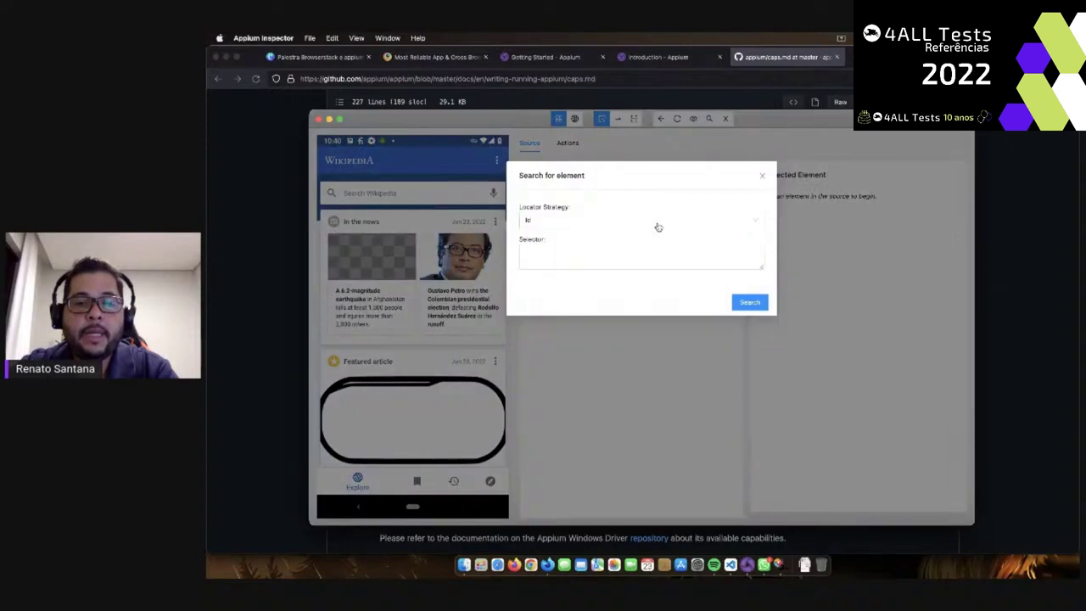
click(657, 227)
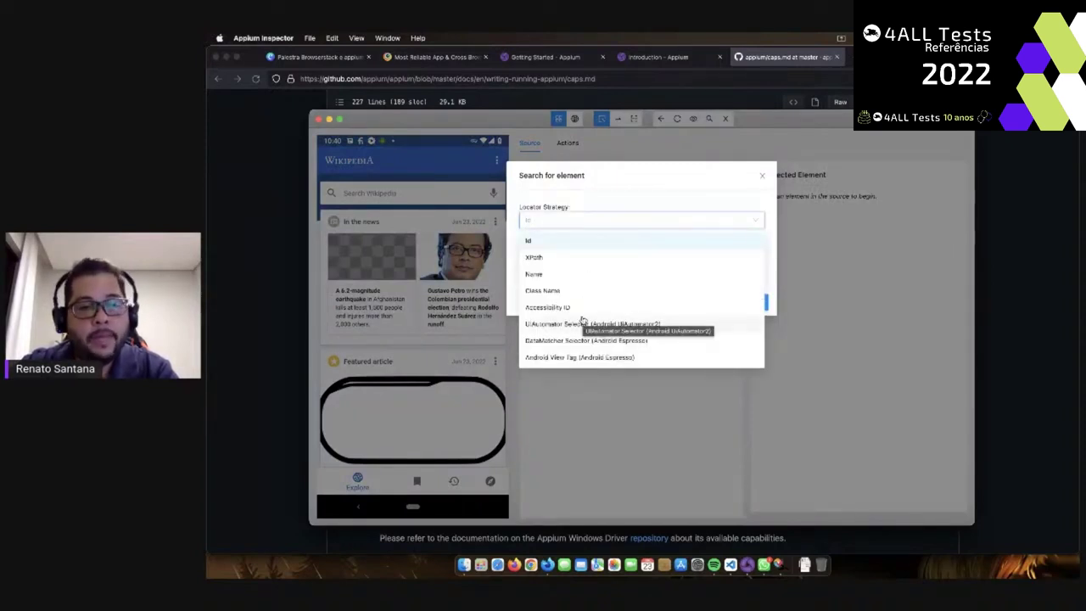
click(561, 258)
click(582, 226)
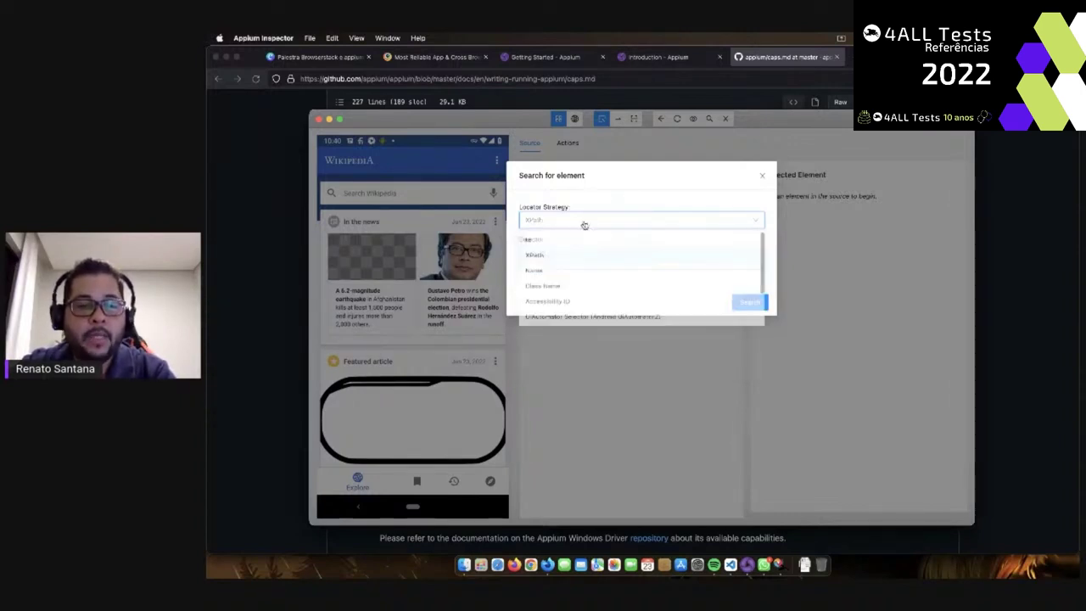
click(551, 306)
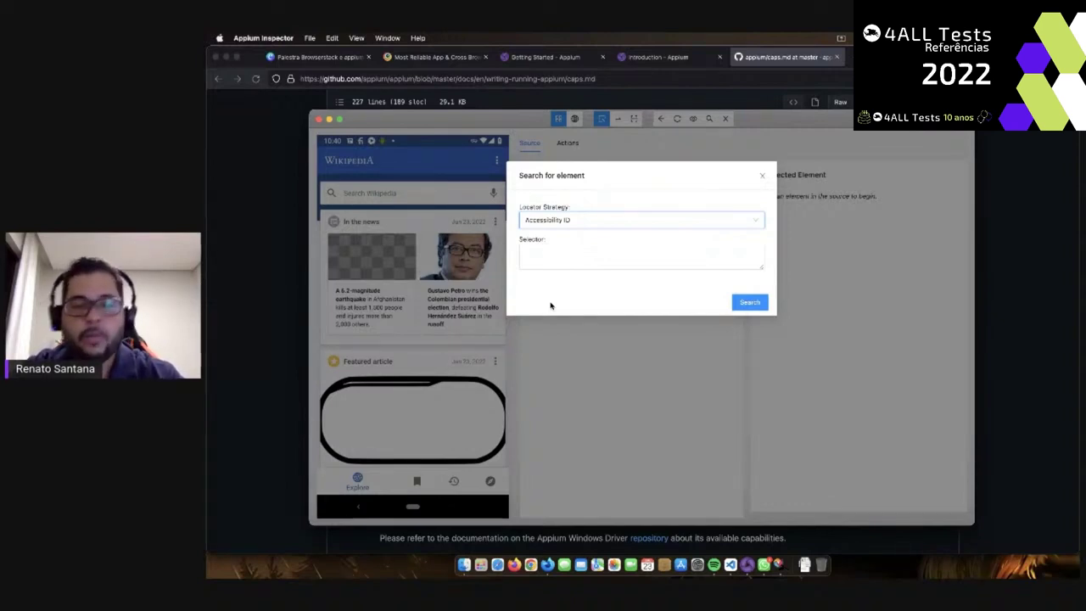
click(607, 225)
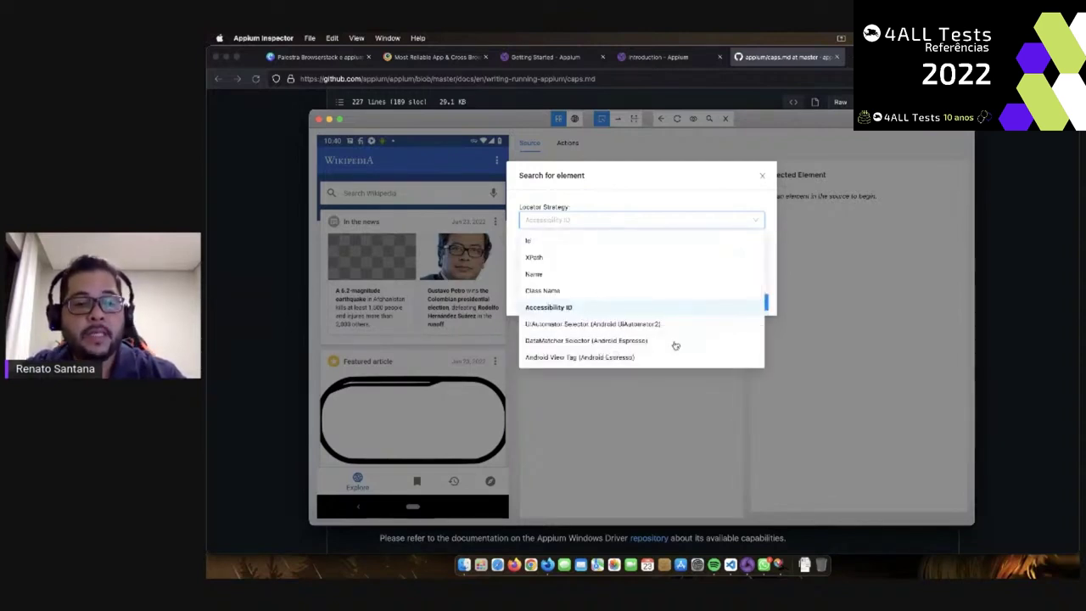
scroll(632, 336, down, 1)
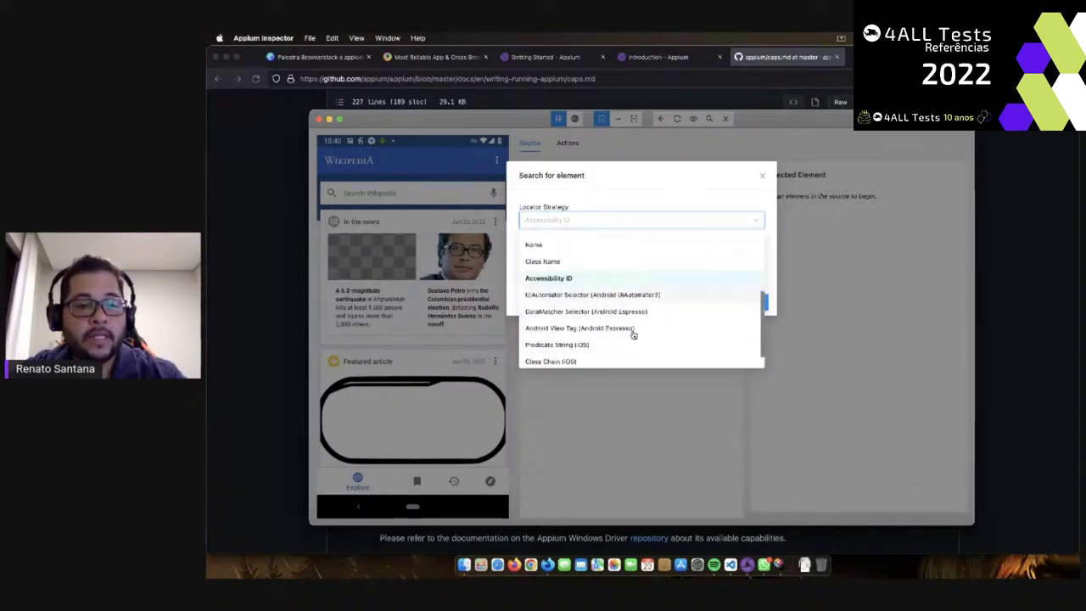
click(628, 212)
click(762, 174)
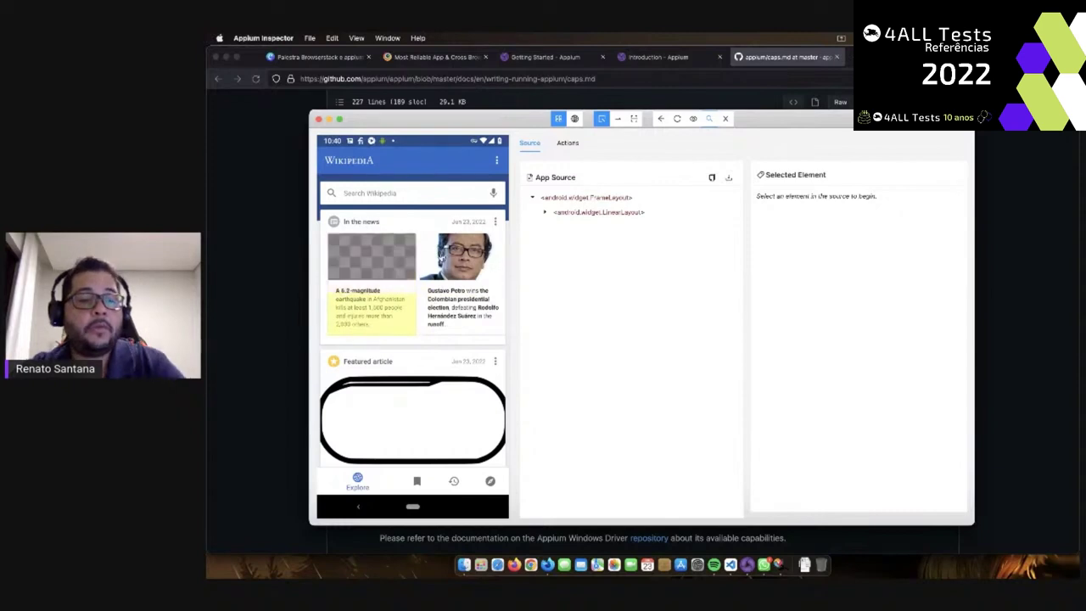
Select the Search Wikipedia container in the app screenshot, enlarge the inspector window and bring its search_container node into view in the source tree
click(382, 203)
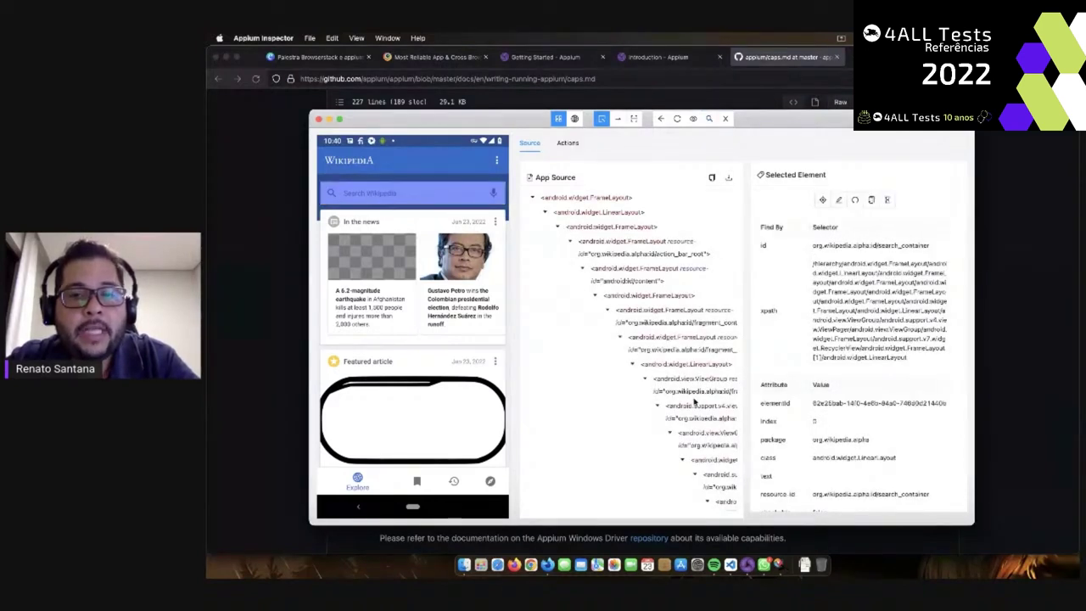
drag(972, 520, 1003, 512)
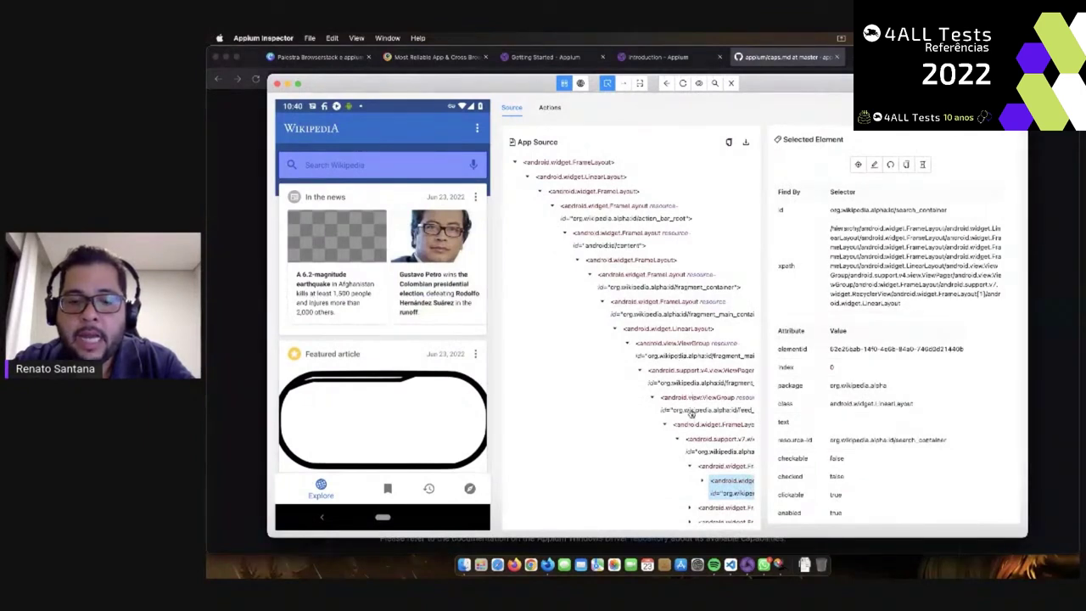
scroll(691, 413, right, 3)
scroll(690, 413, down, 3)
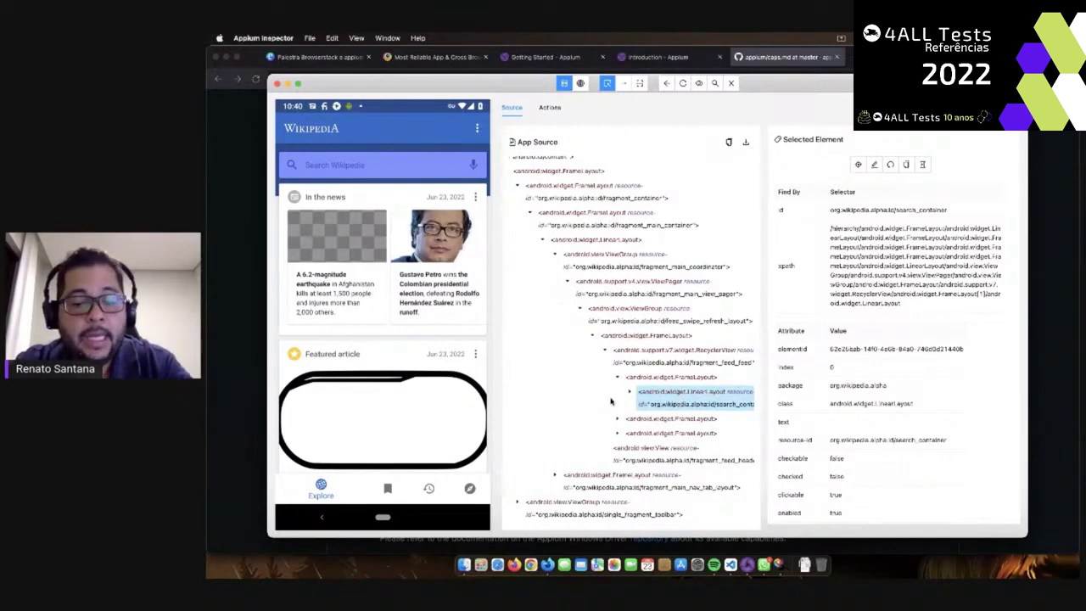
scroll(677, 425, right, 1)
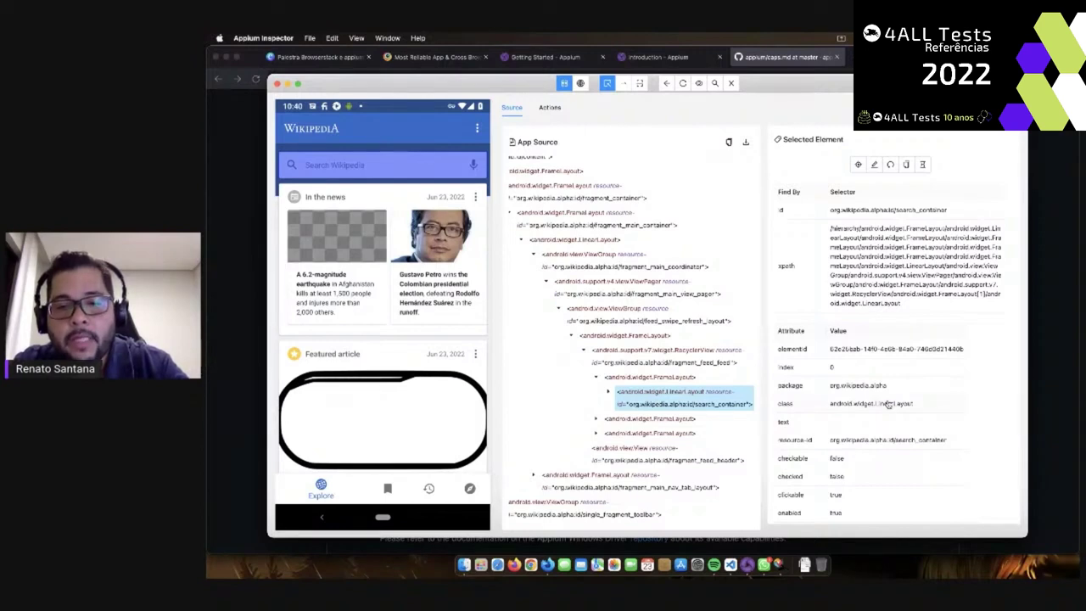
Examine the id and xpath selectors and the full attribute list of the selected search_container element, from elementId to displayed
scroll(887, 404, down, 3)
scroll(888, 404, down, 3)
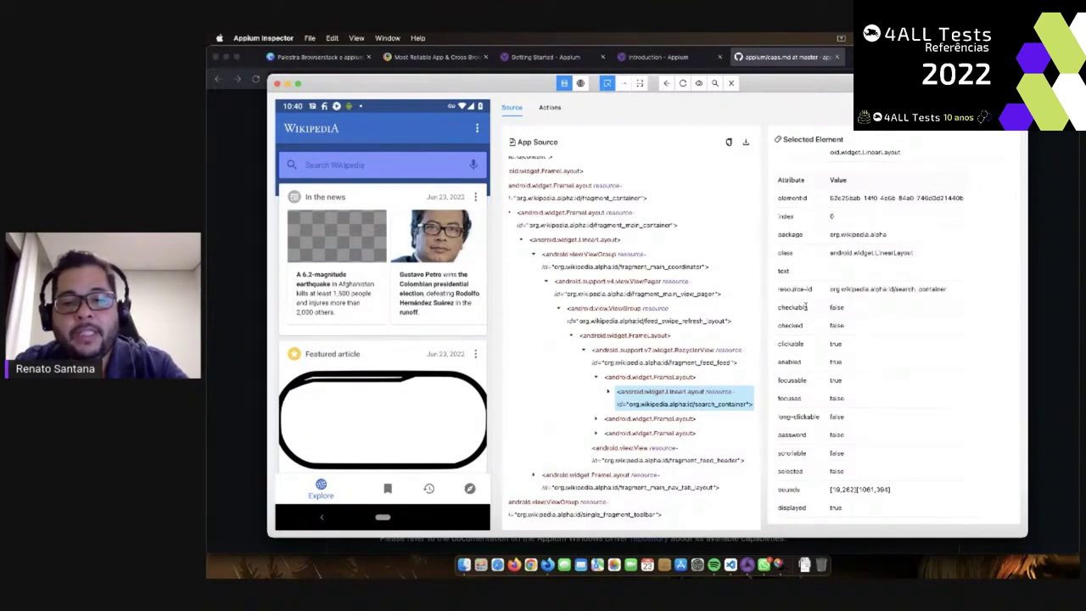
scroll(880, 382, up, 3)
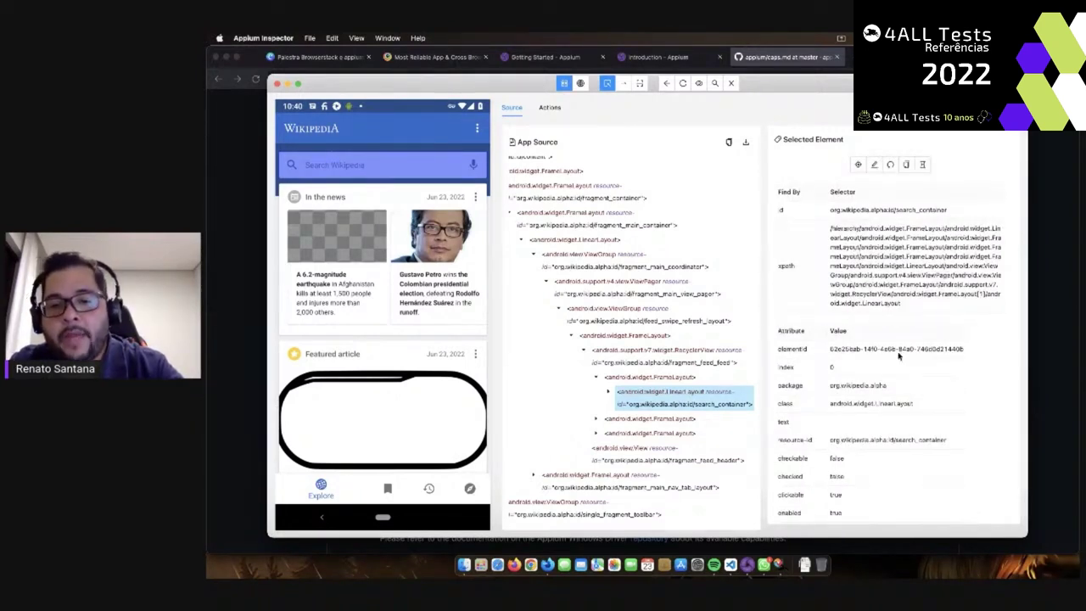
scroll(899, 356, down, 3)
scroll(899, 356, down, 2)
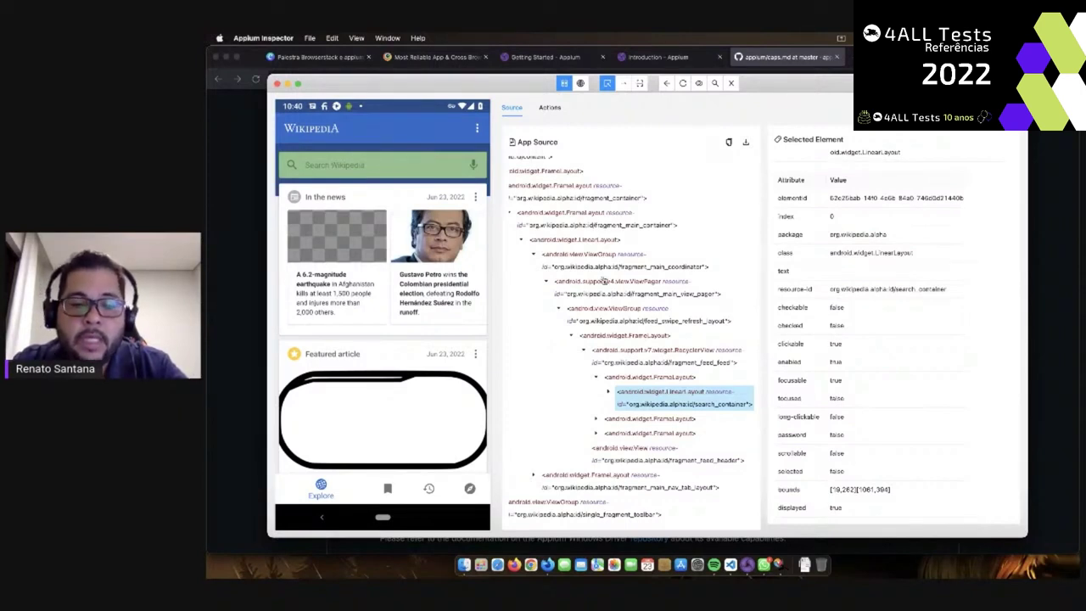
Expand the search_container node in the source tree and inspect its two ImageView children and the TextView in turn
click(607, 393)
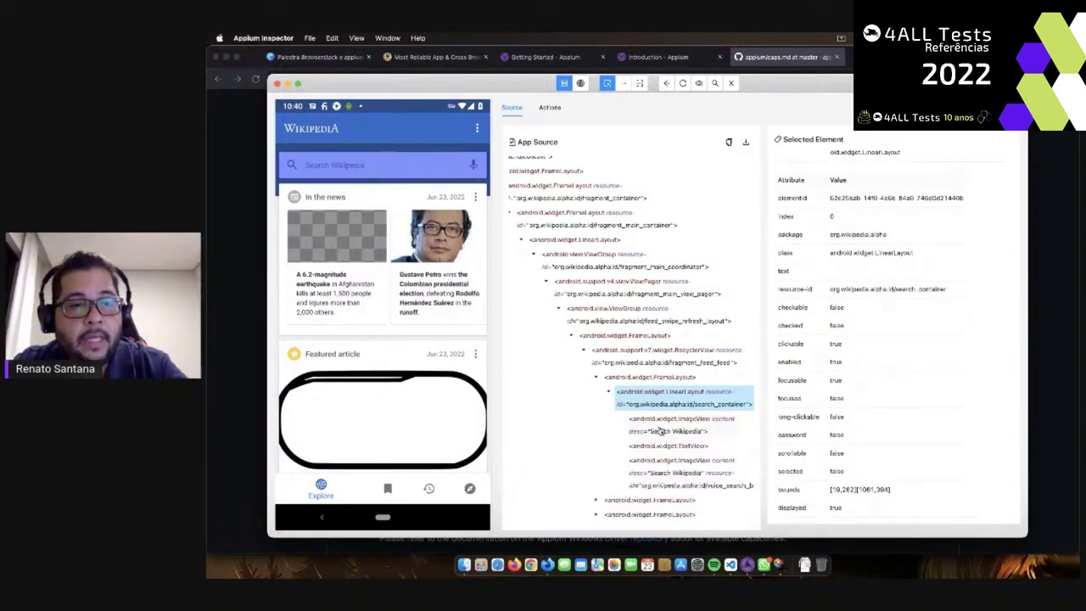
click(660, 431)
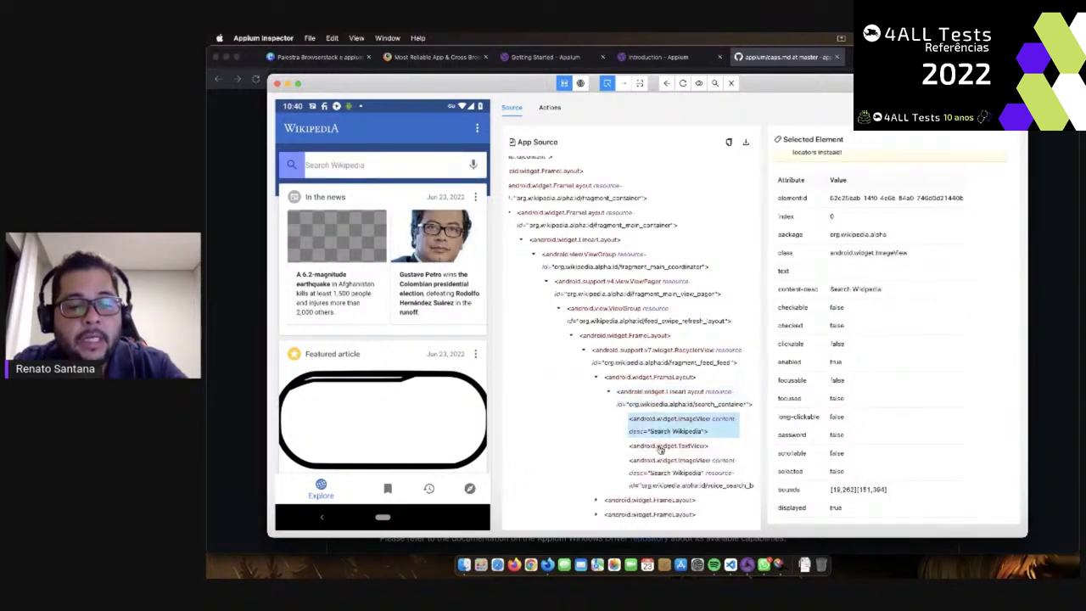
click(662, 446)
click(660, 460)
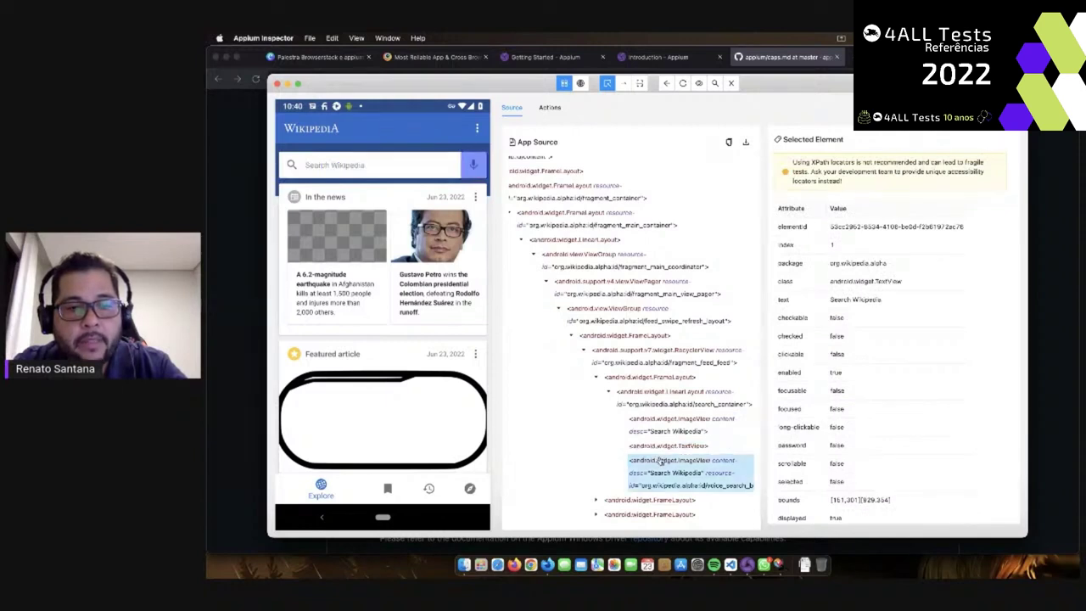
click(663, 445)
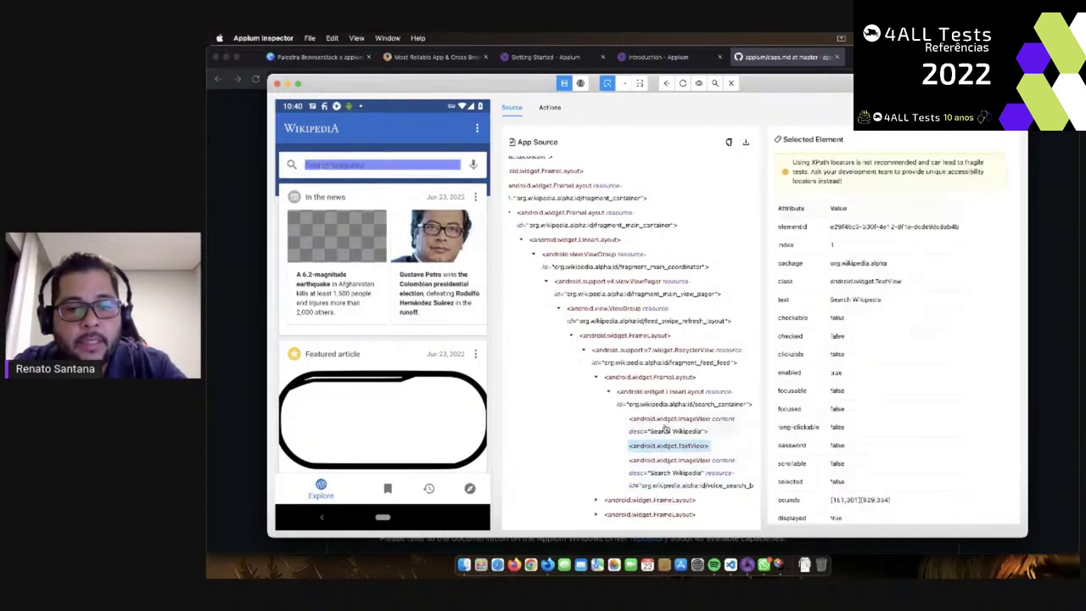
click(667, 420)
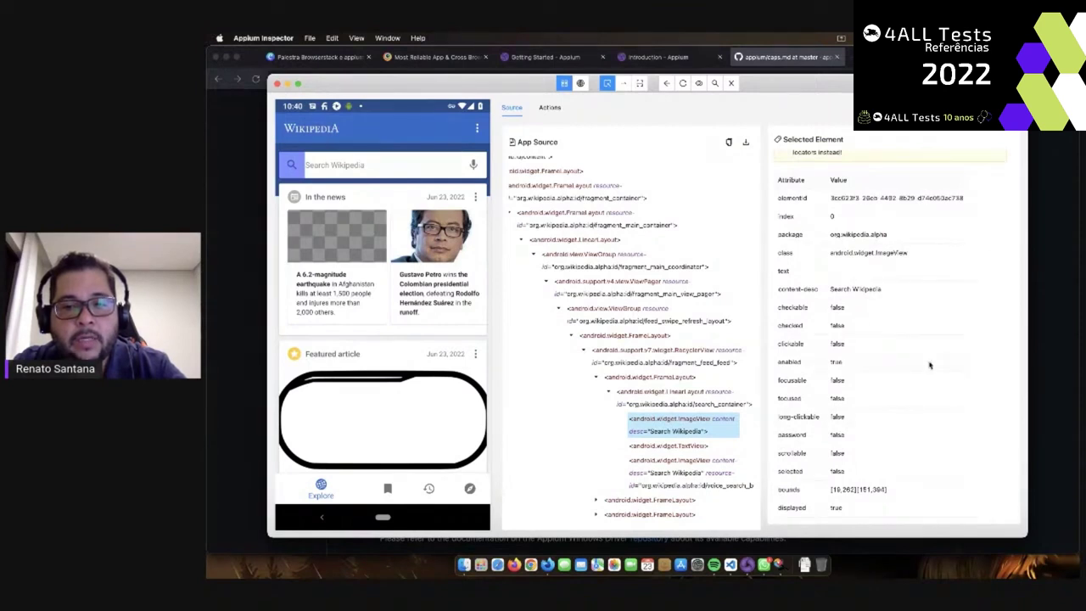
click(667, 445)
Expand the fragment_main_nav_tab_layout node and its ViewGroup, and inspect the whole navigation bar and its Explore item
scroll(620, 323, up, 5)
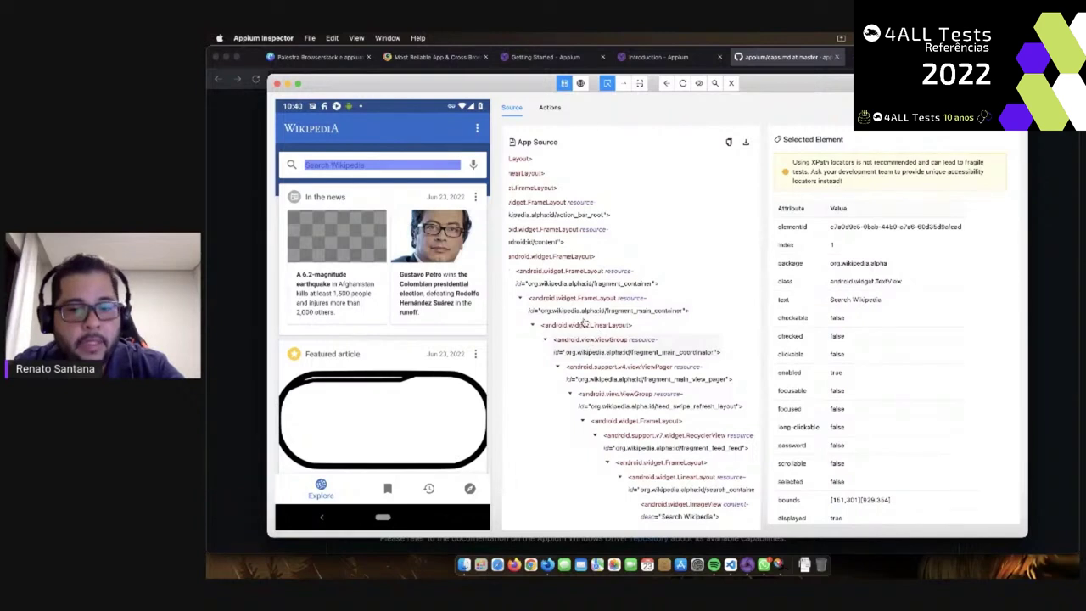
scroll(645, 410, down, 3)
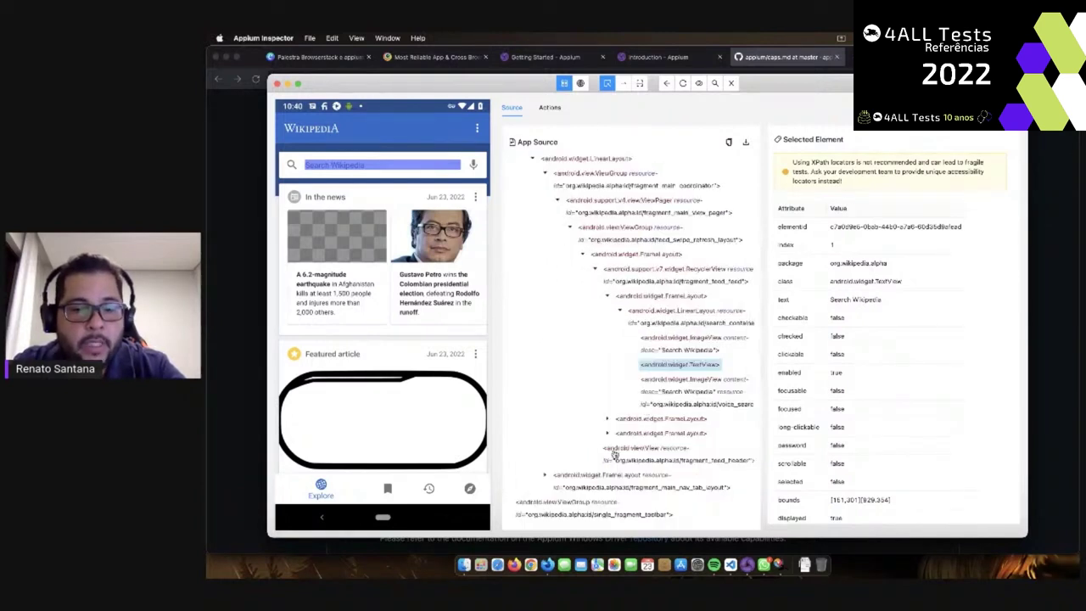
click(546, 475)
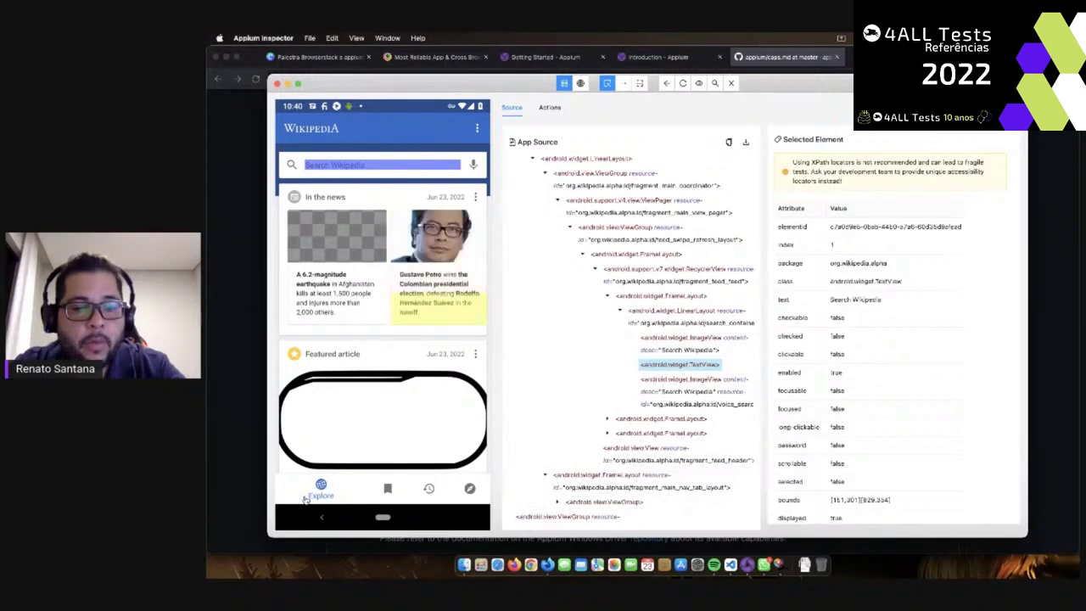
click(558, 502)
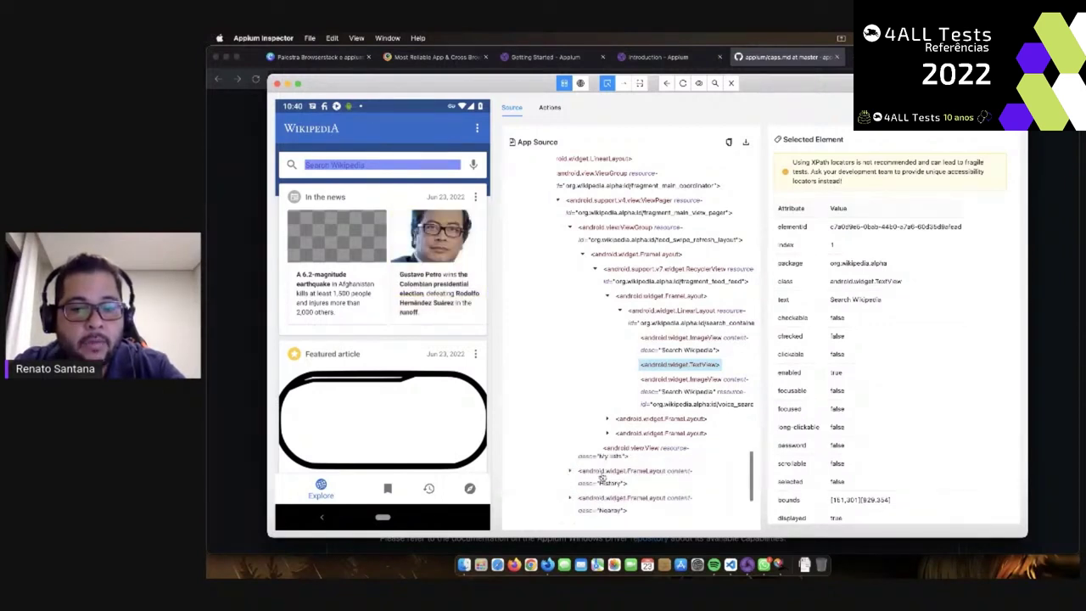
scroll(604, 458, down, 2)
click(616, 419)
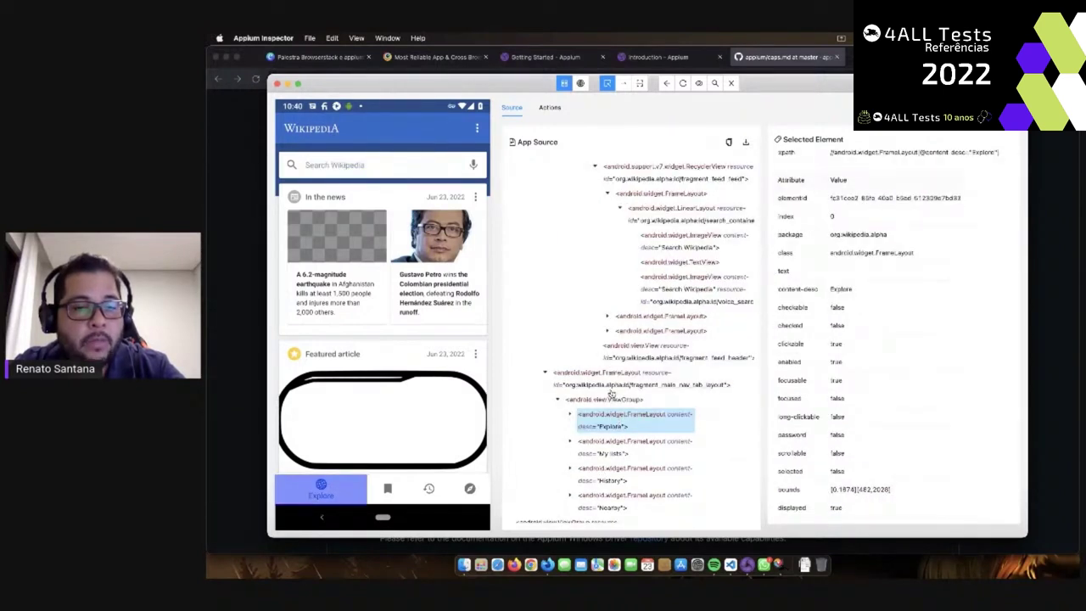
click(612, 381)
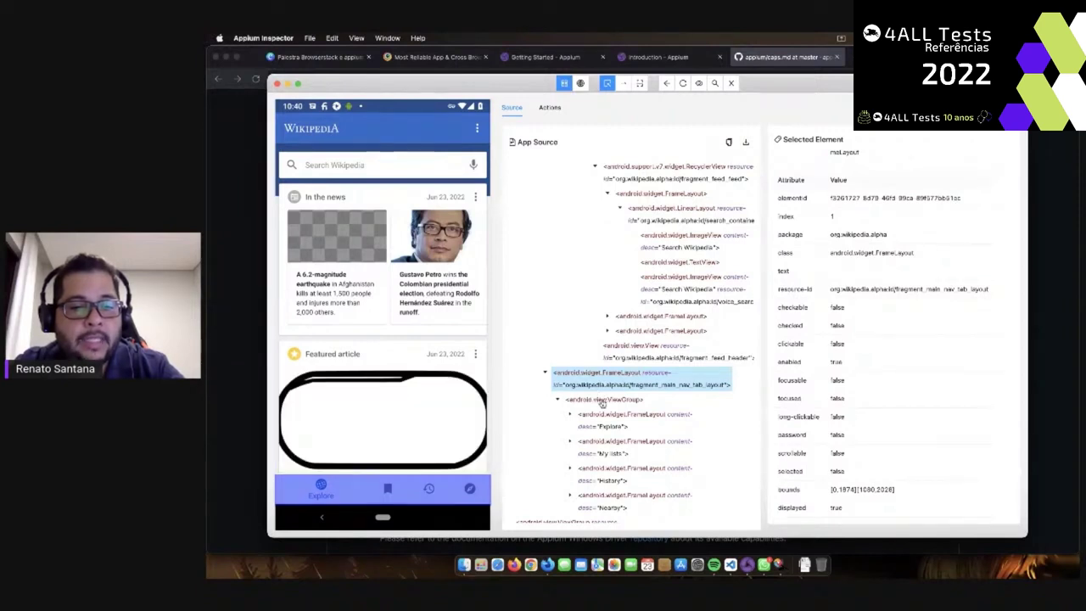
click(609, 416)
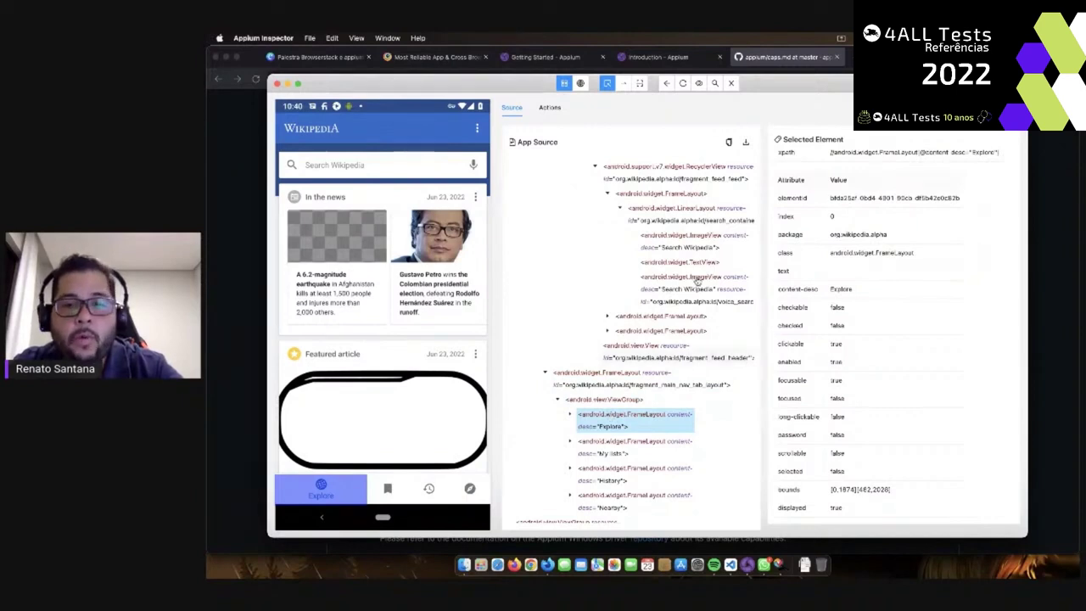
scroll(551, 216, up, 5)
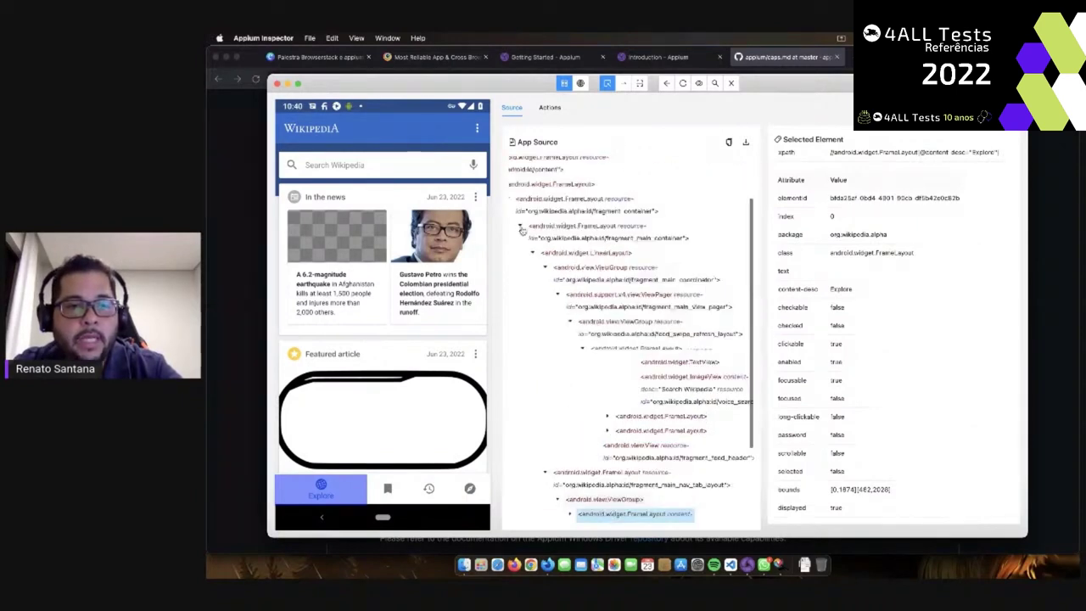
Select the Search Wikipedia text in the app screenshot and run Tap on it to open the search screen
click(376, 166)
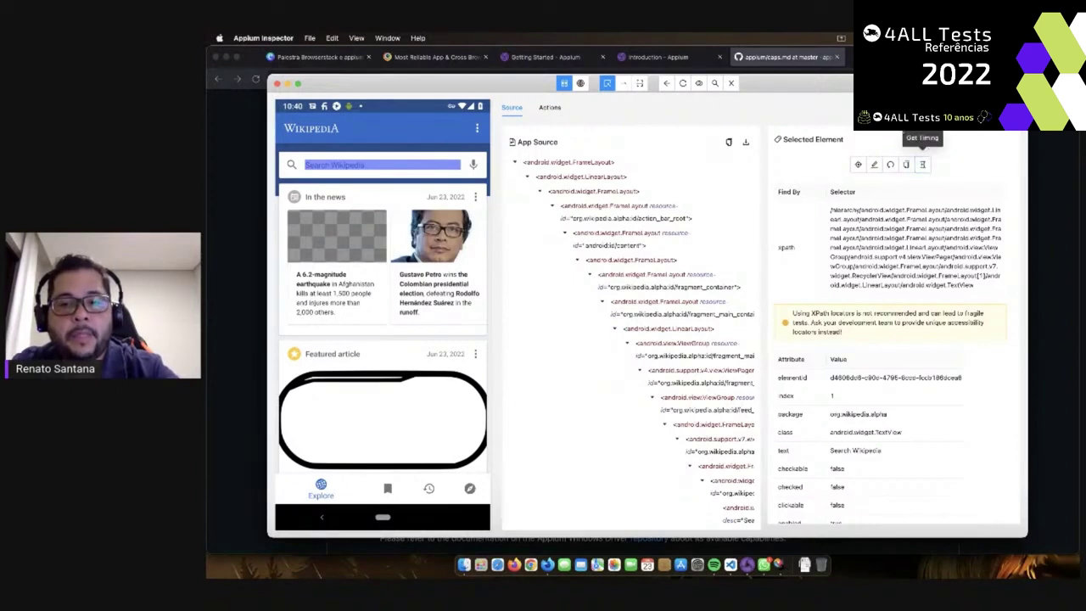
click(856, 166)
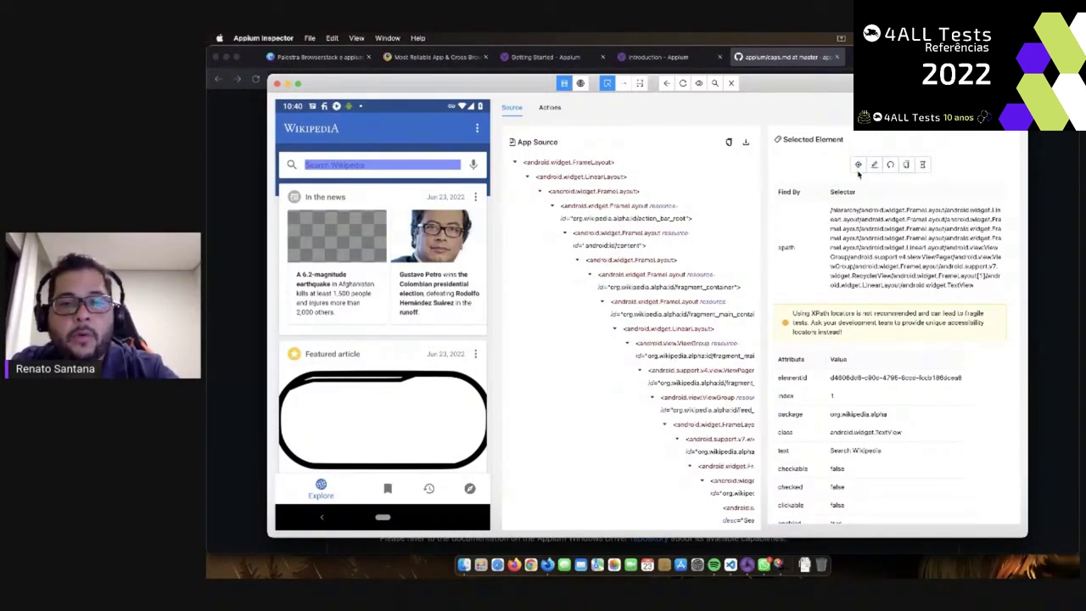
click(858, 167)
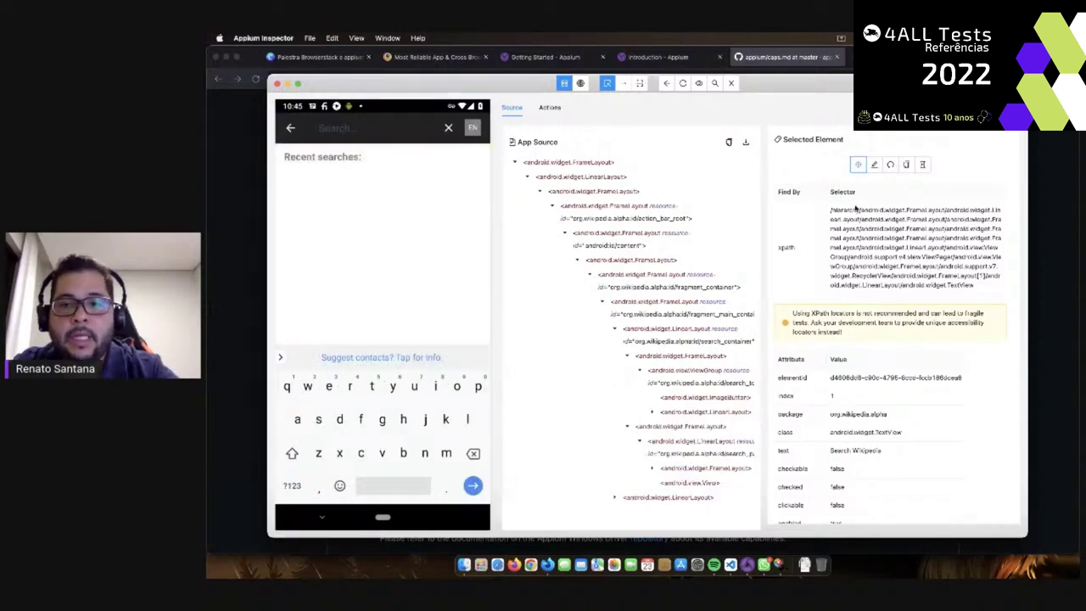
Select the app's search_src_text field and send the keys "4alltest" to it
click(366, 134)
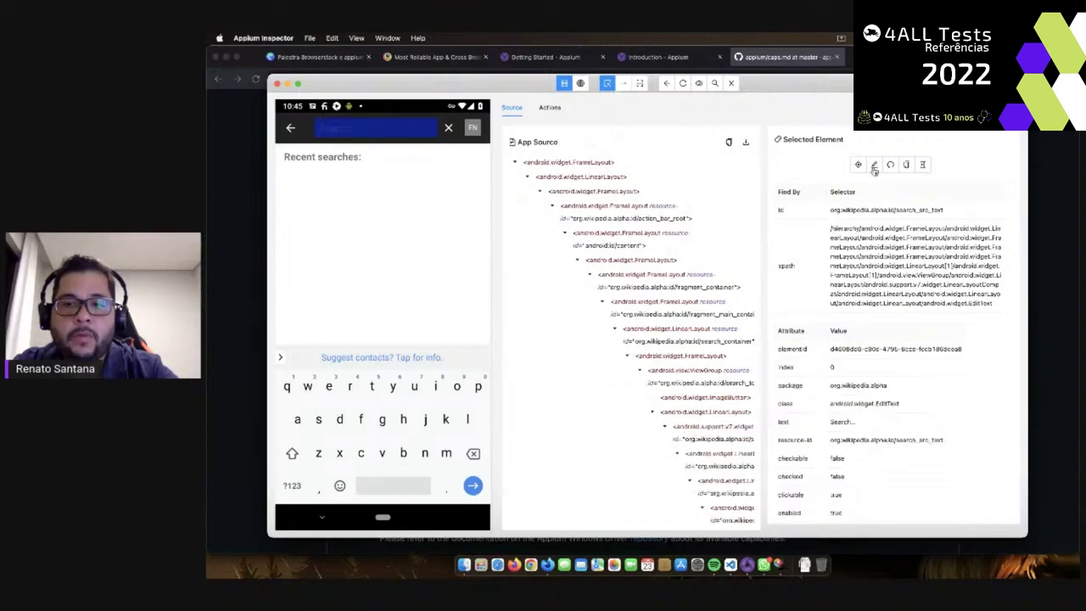
click(873, 163)
click(607, 175)
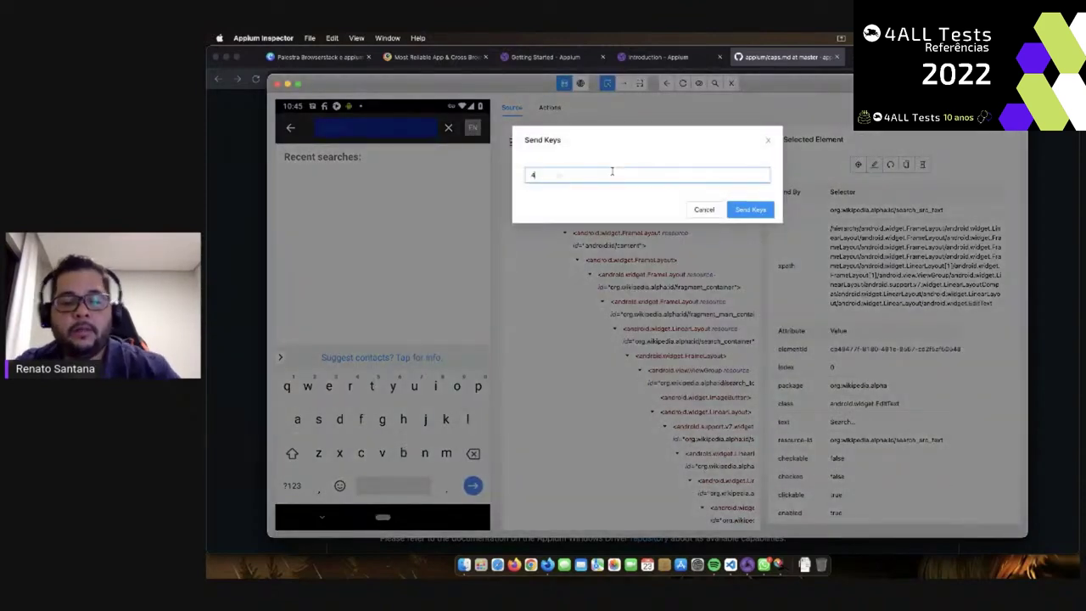
text(4alltest)
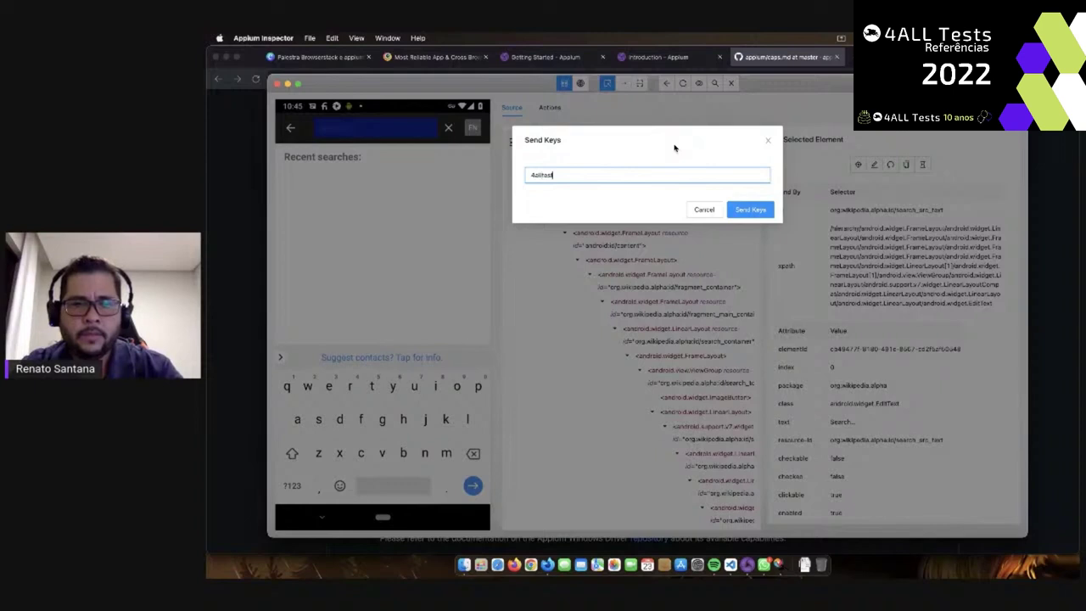
click(746, 210)
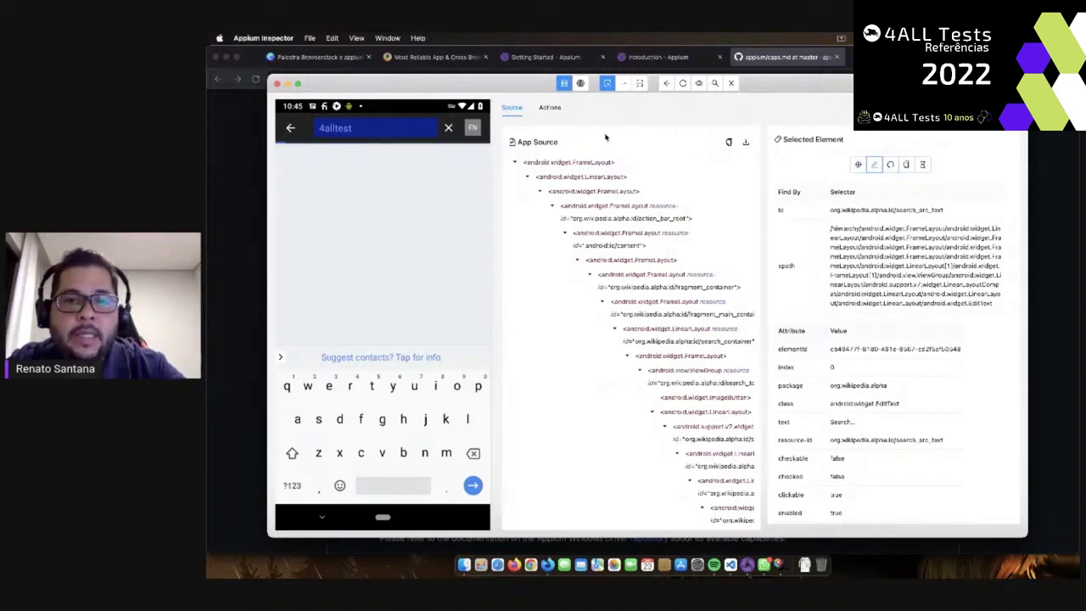
Return the Wikipedia app from the search screen to its main screen and start recording actions
click(667, 83)
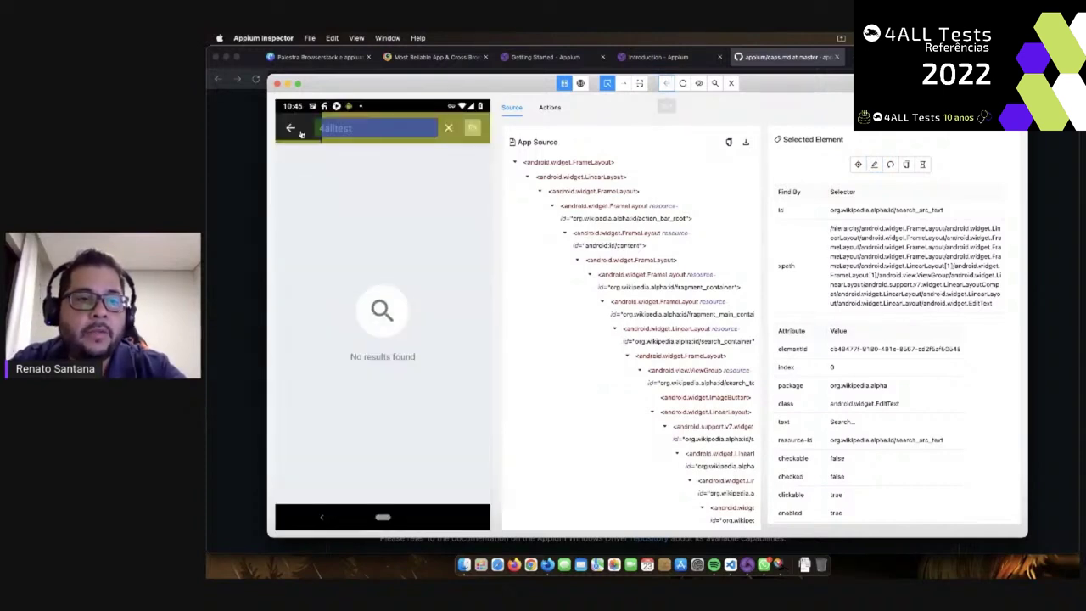
click(857, 165)
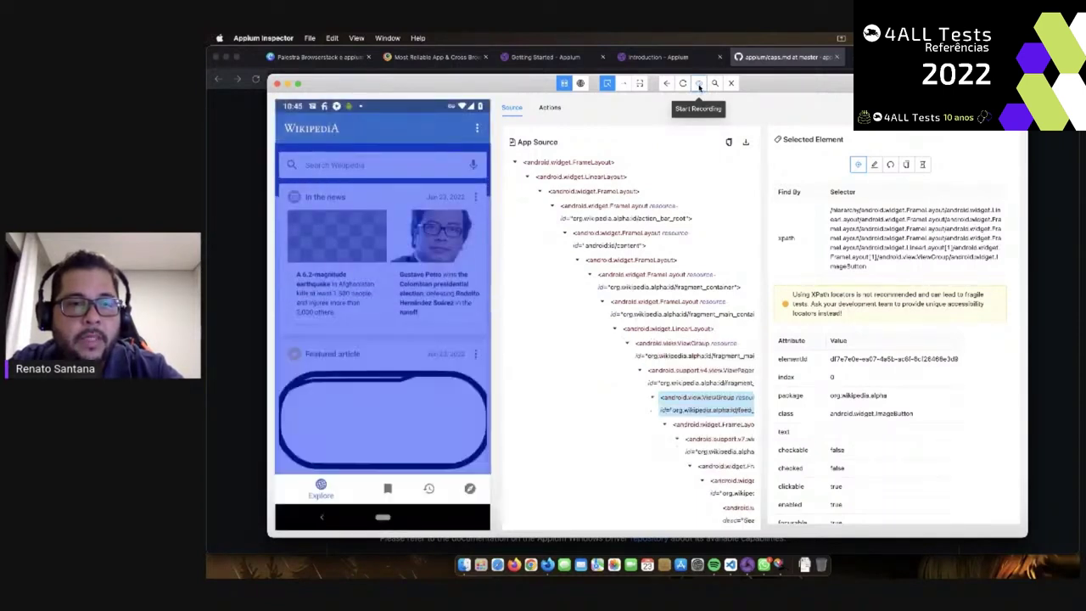
click(699, 84)
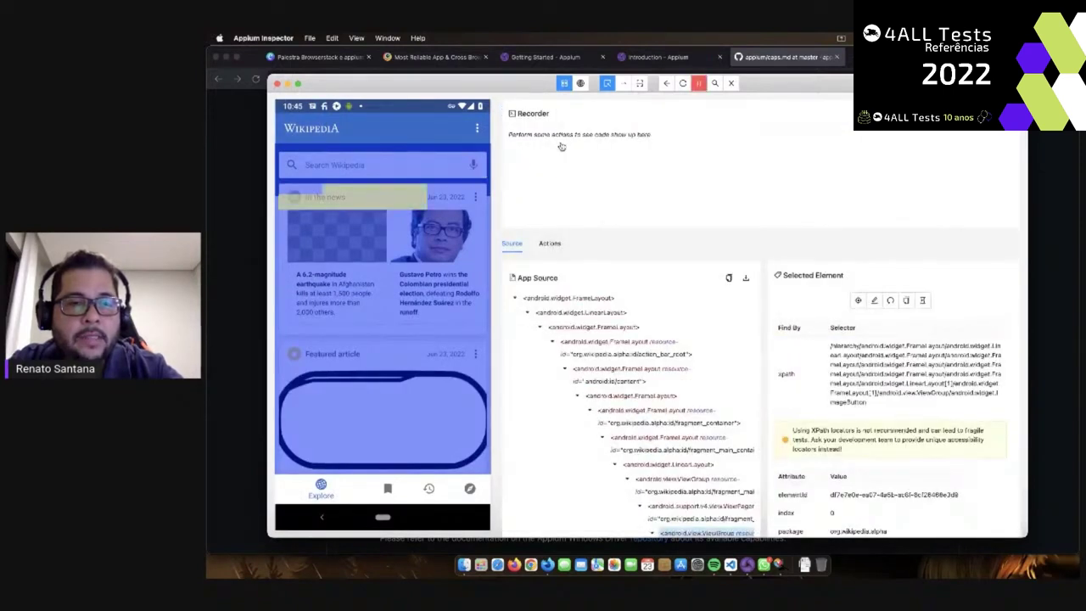
Record a Tap on the Search Wikipedia text of the app's main screen
click(398, 176)
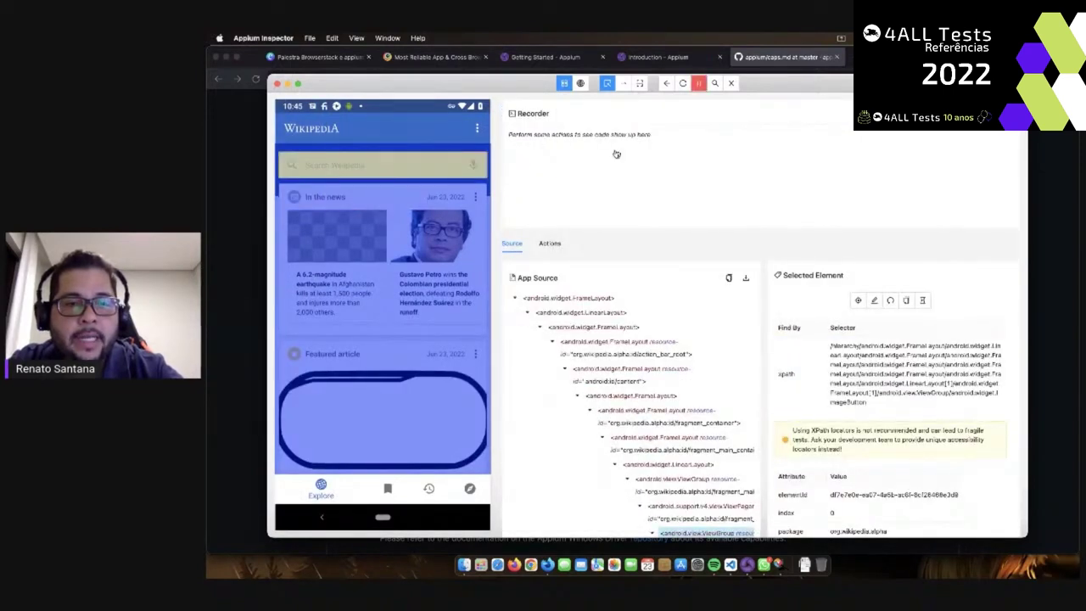
click(873, 302)
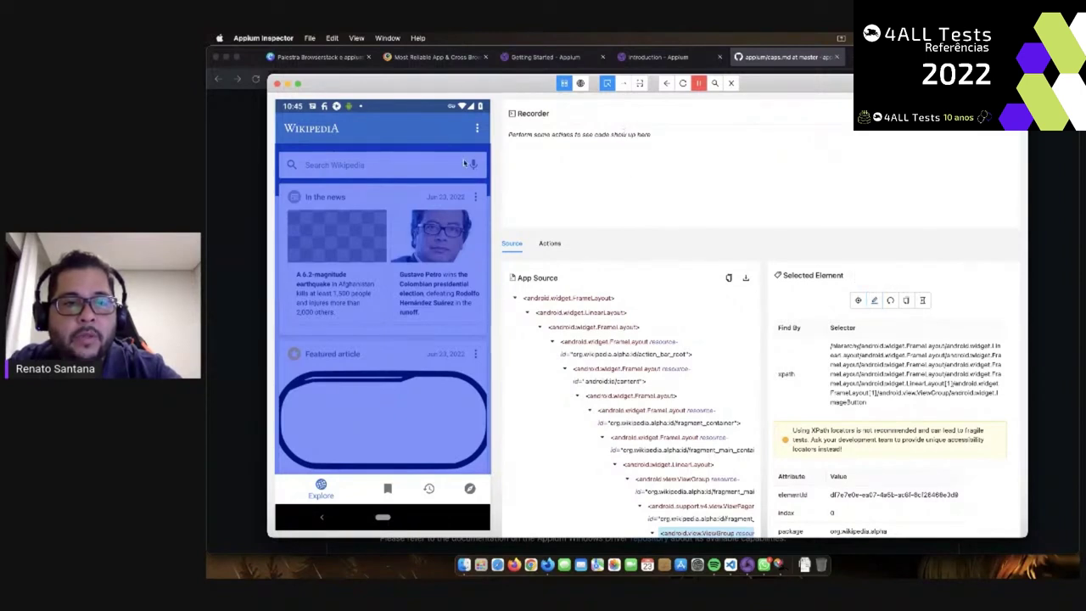
click(335, 172)
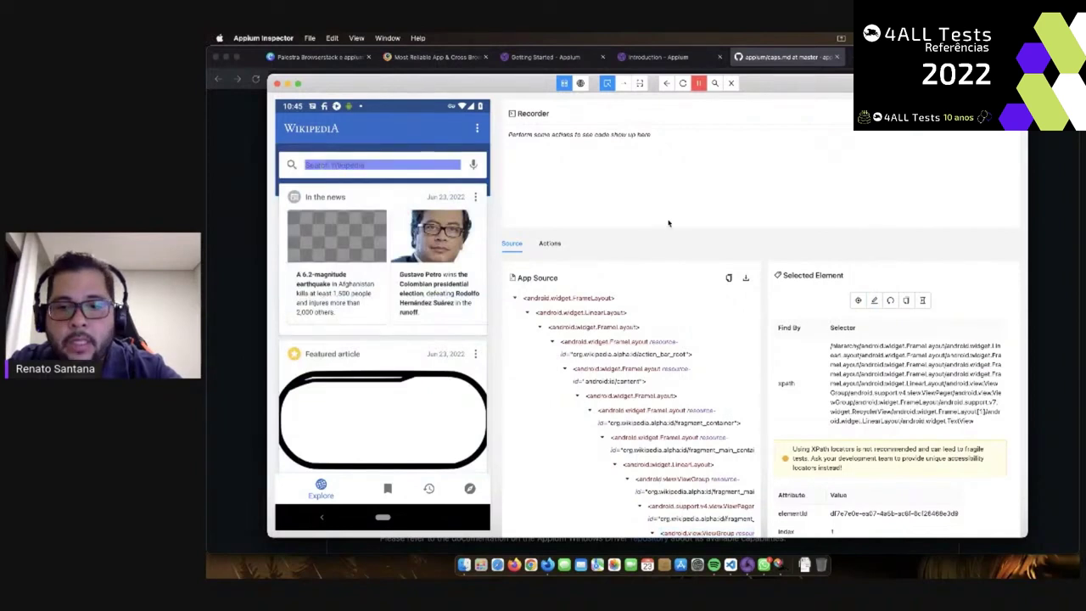
click(857, 300)
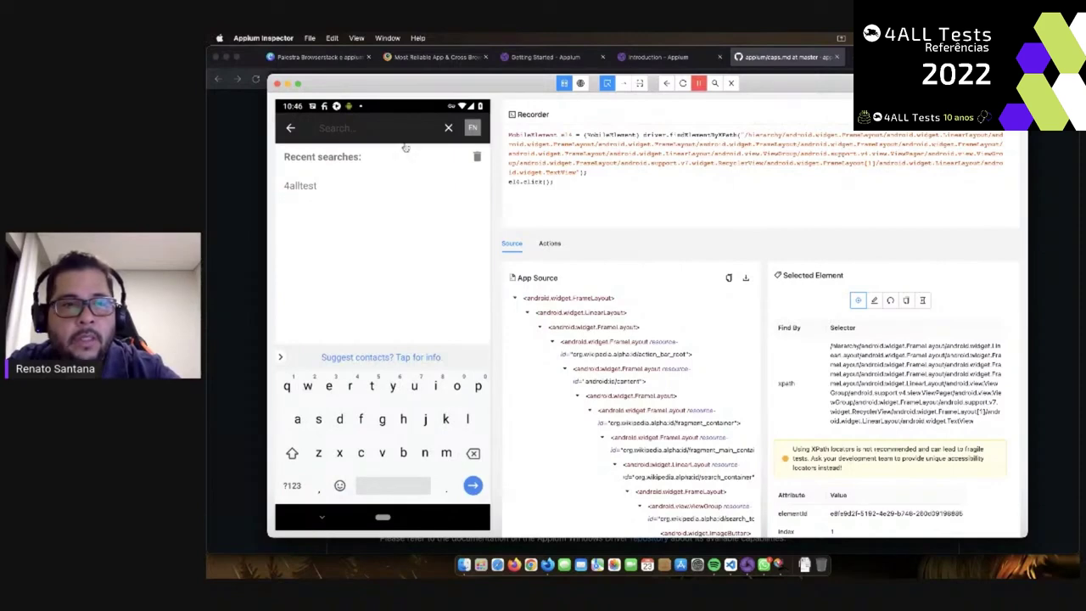
Record sending the keys "4alltest" to the app's search_src_text field
click(338, 130)
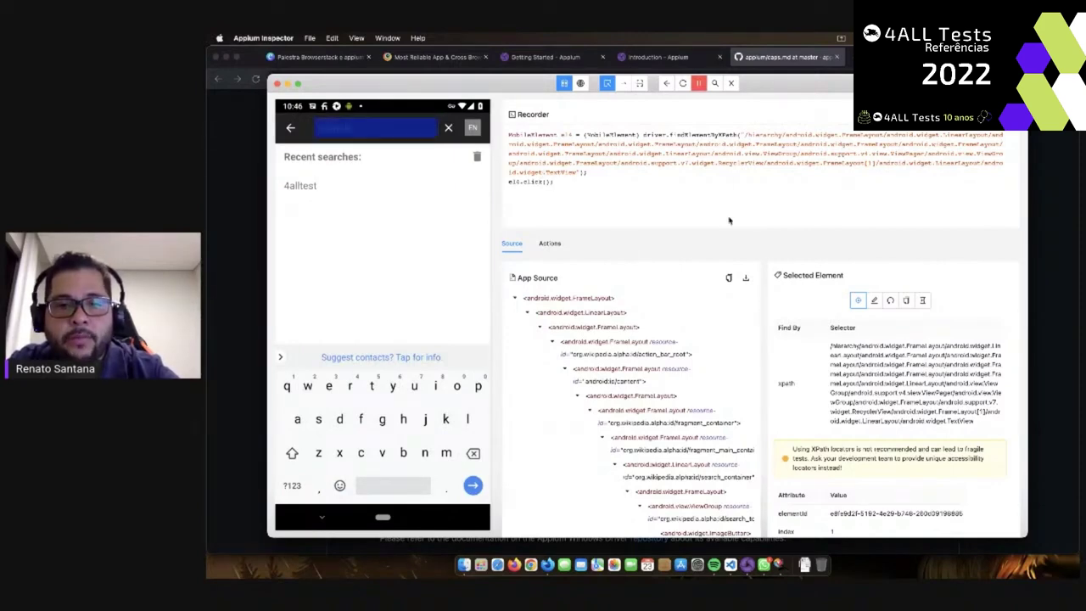
click(874, 299)
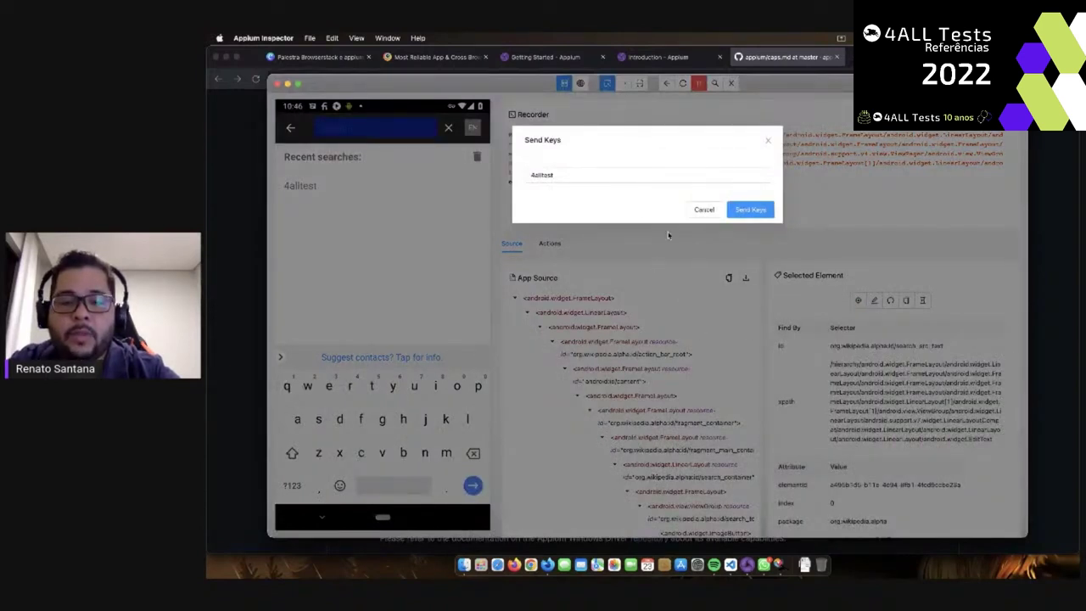
click(742, 211)
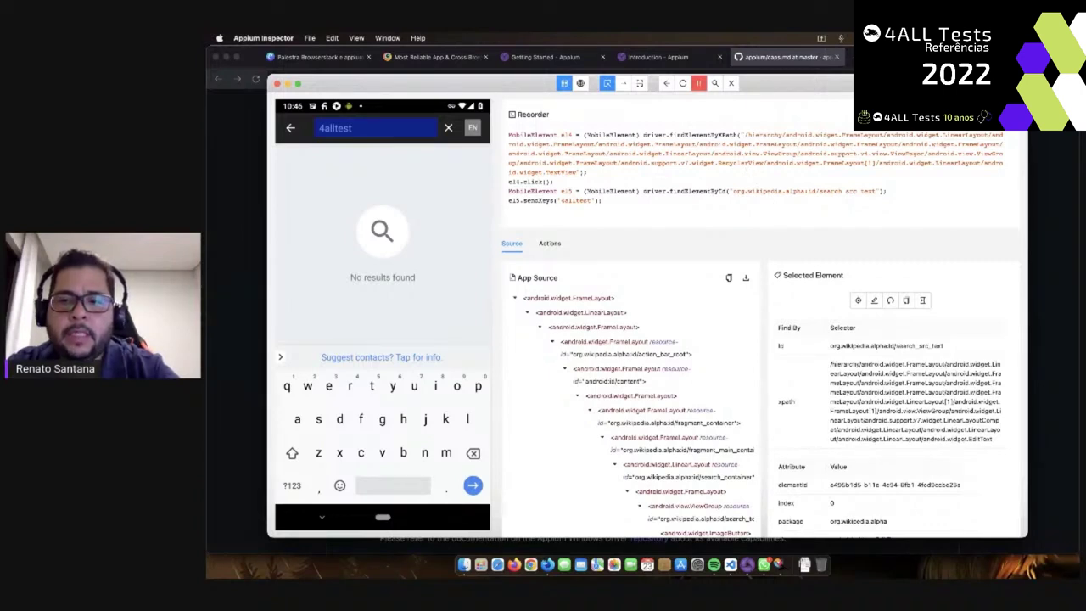
Display the recorded code in JS - Webdriver.io, and after that in Robot Framework
click(933, 113)
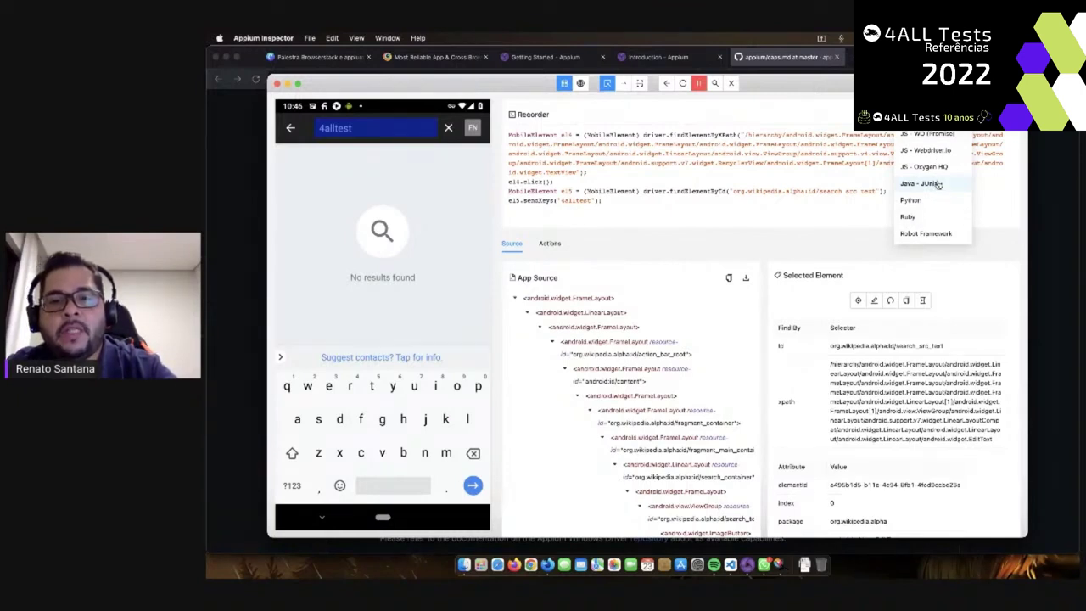
click(925, 151)
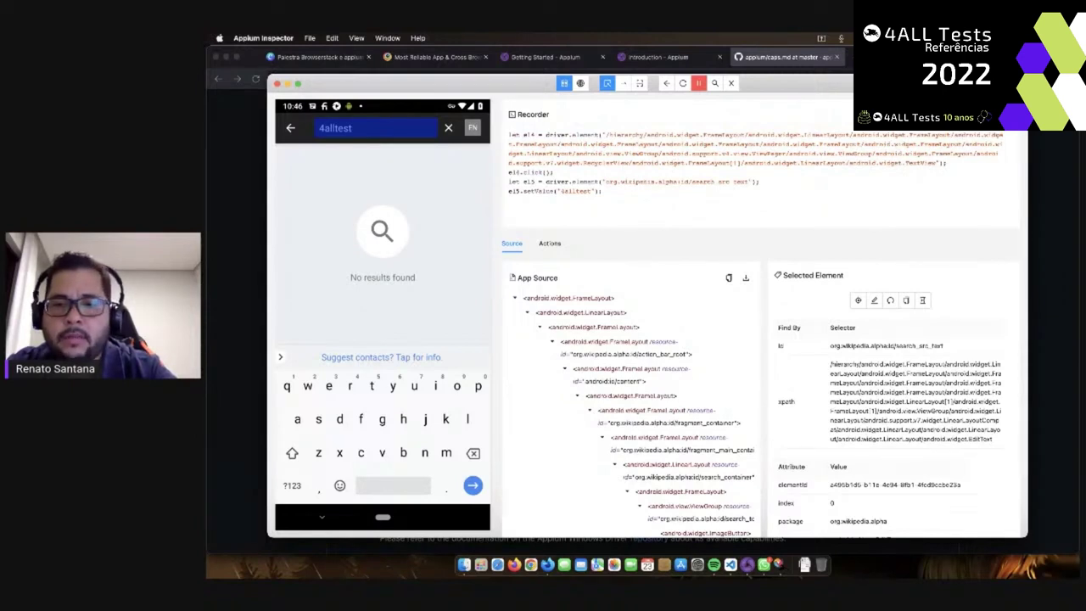
click(915, 129)
click(911, 238)
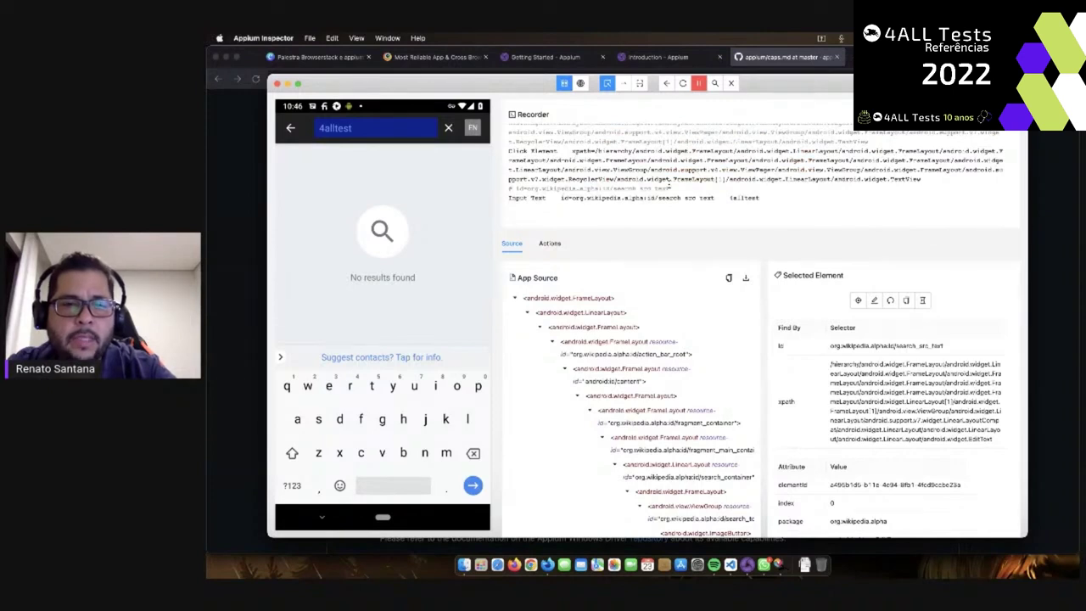
scroll(671, 187, up, 1)
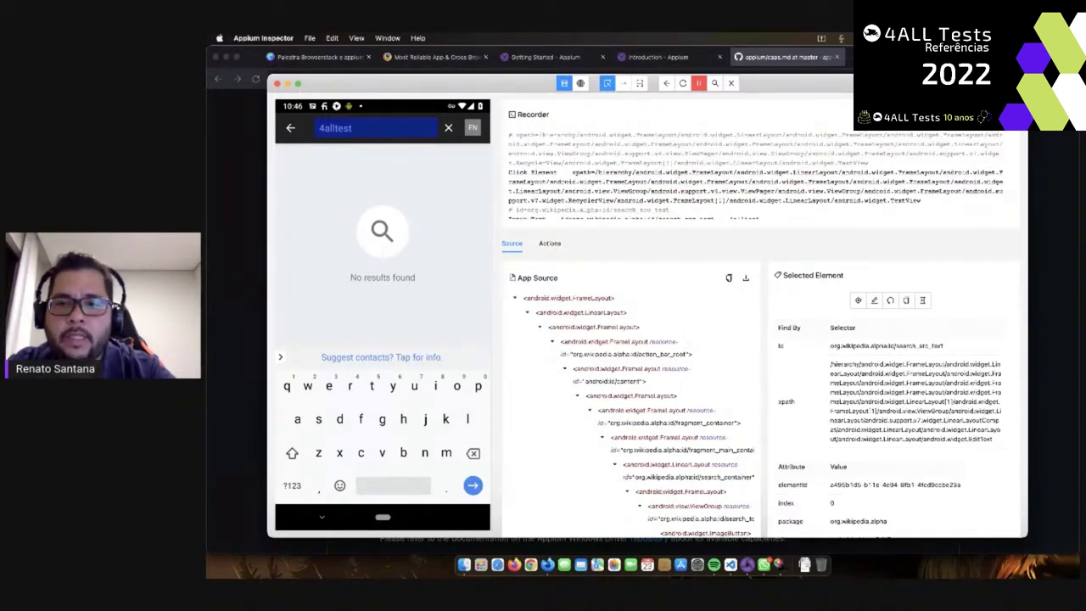
Set the recorder's language to Ruby and show the boilerplate code around the recorded actions
click(915, 129)
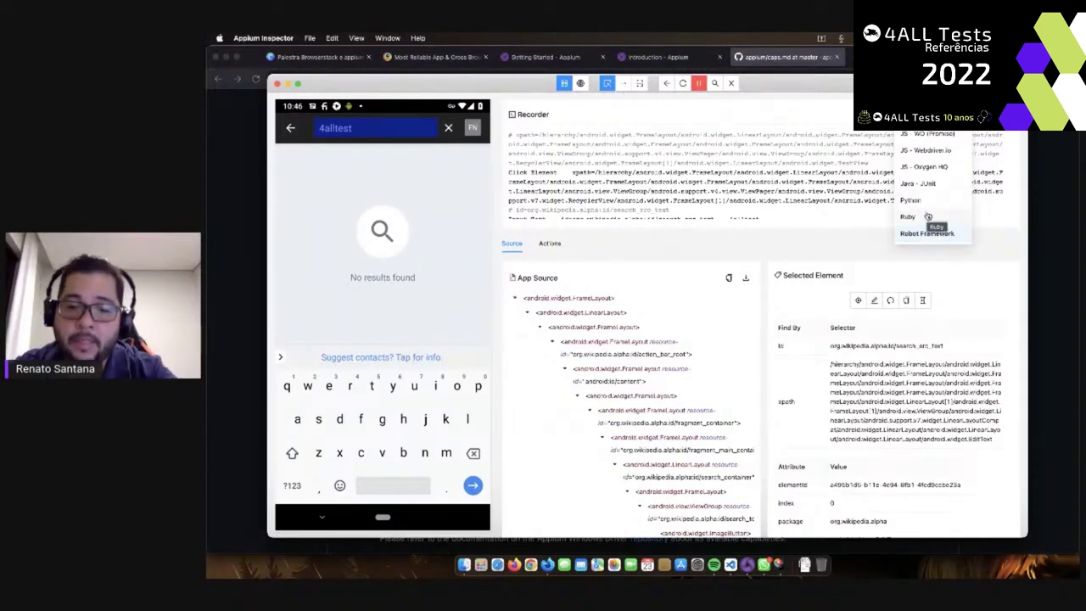
click(926, 218)
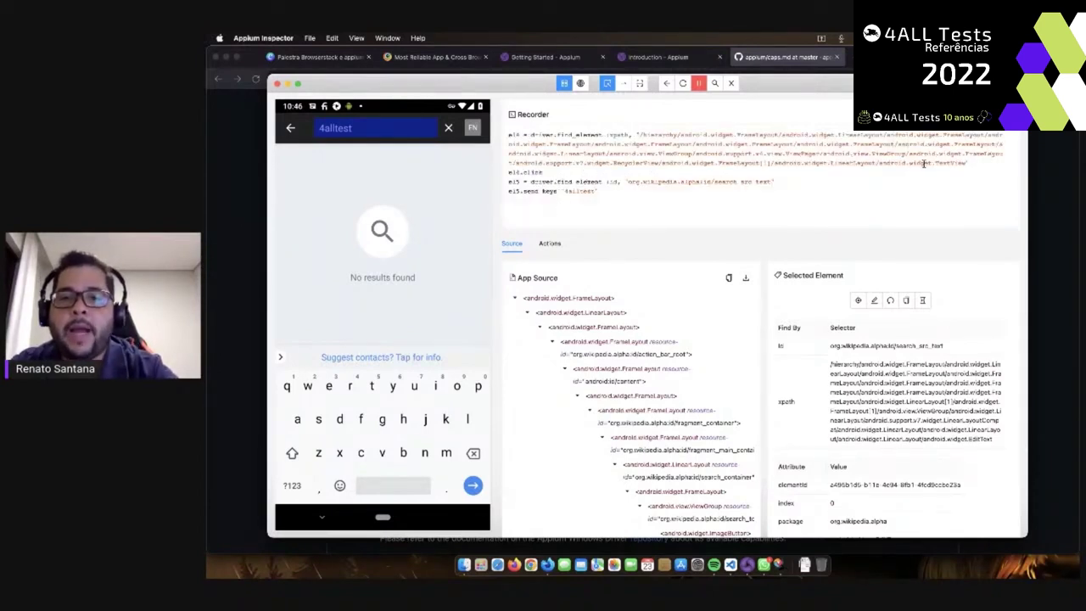
click(914, 129)
click(926, 217)
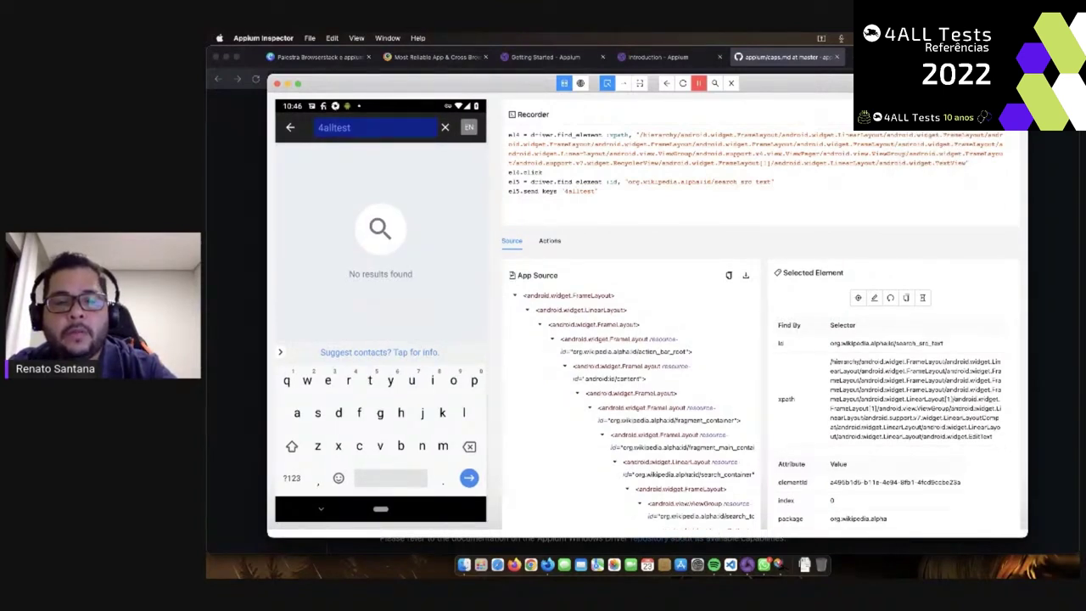
click(904, 138)
scroll(904, 140, down, 3)
scroll(904, 140, down, 5)
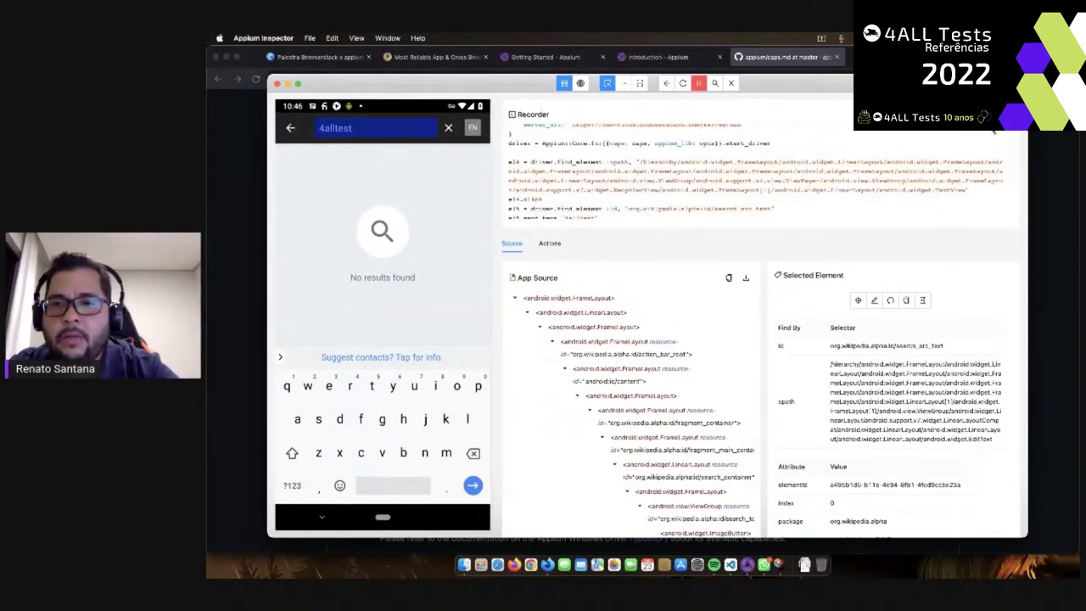
Stop recording the actions and quit the Wikipedia app's inspection session
click(698, 83)
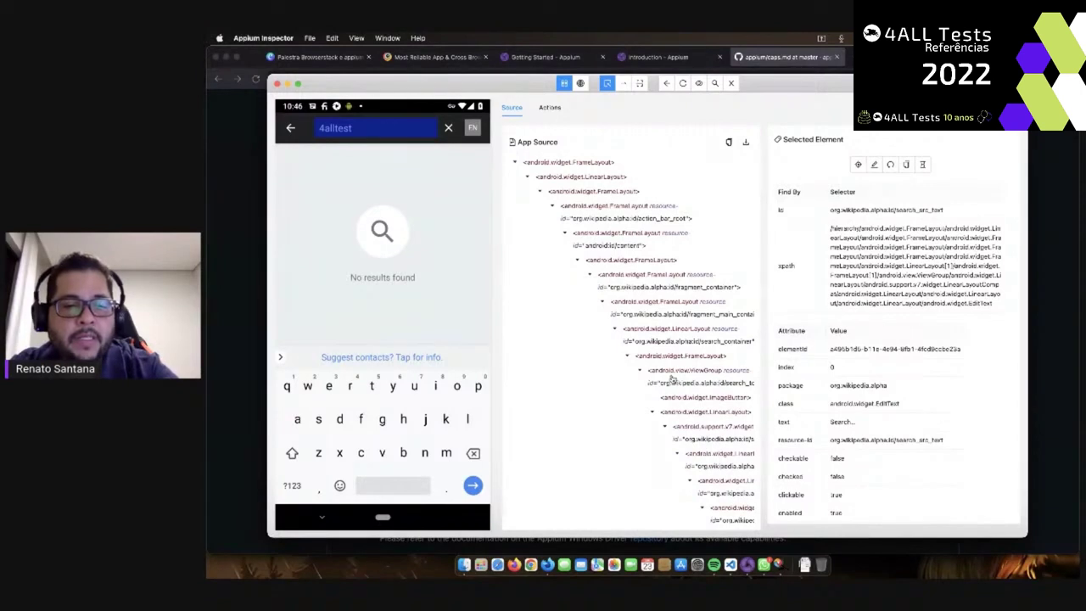
scroll(679, 360, down, 5)
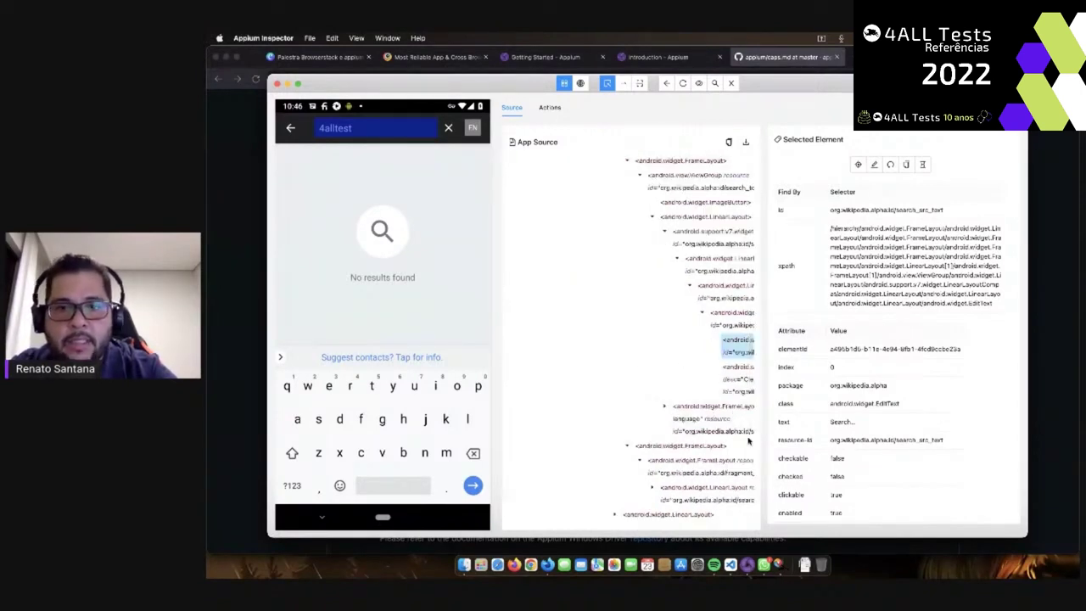
click(732, 84)
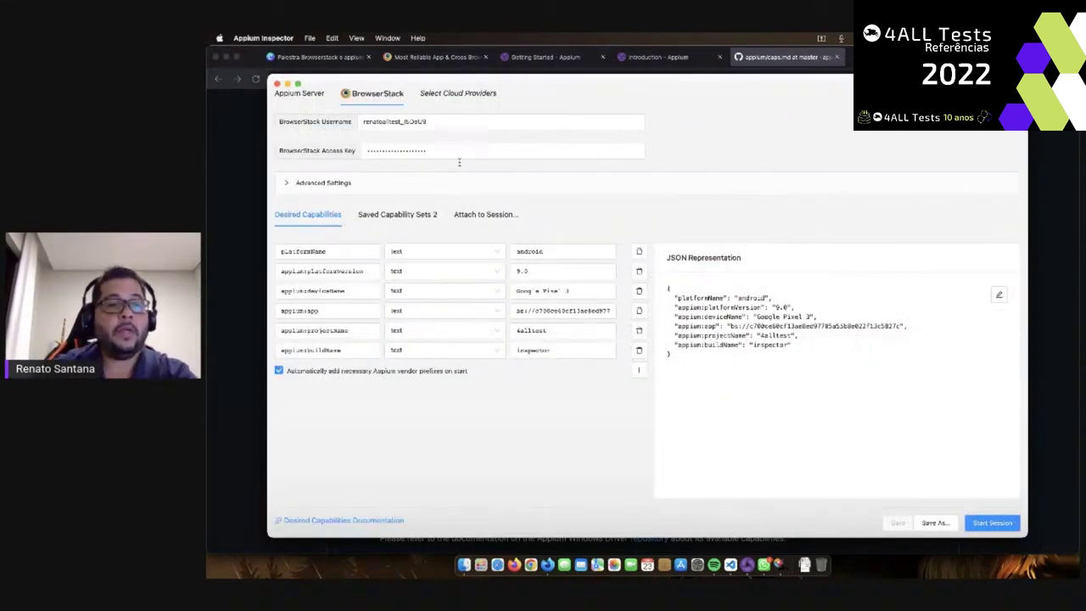
Load the saved capability set ios-browserstack for editing and start a session with it
click(389, 219)
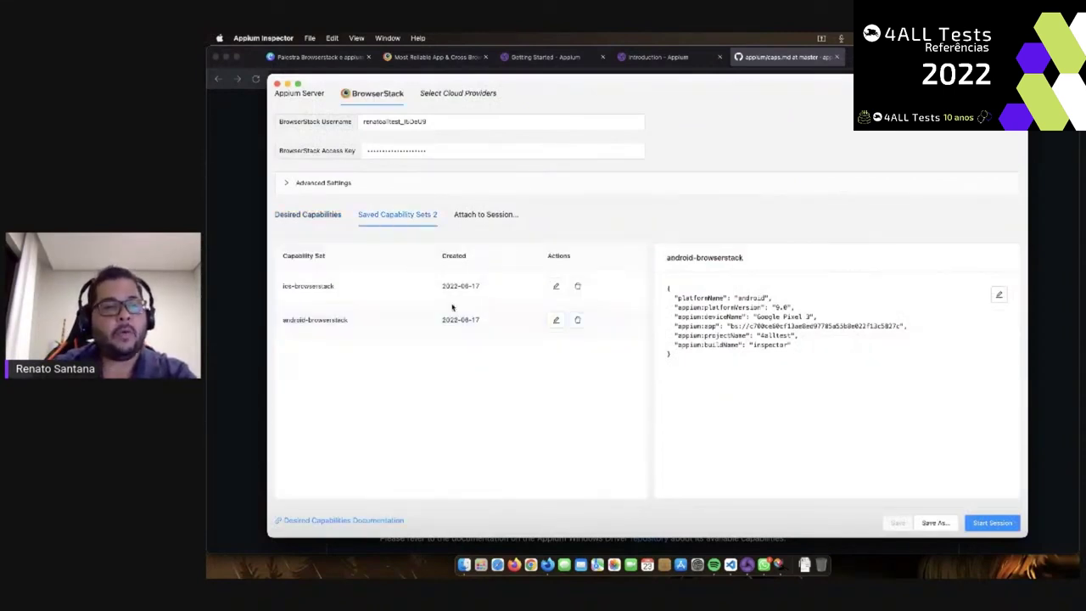
click(432, 286)
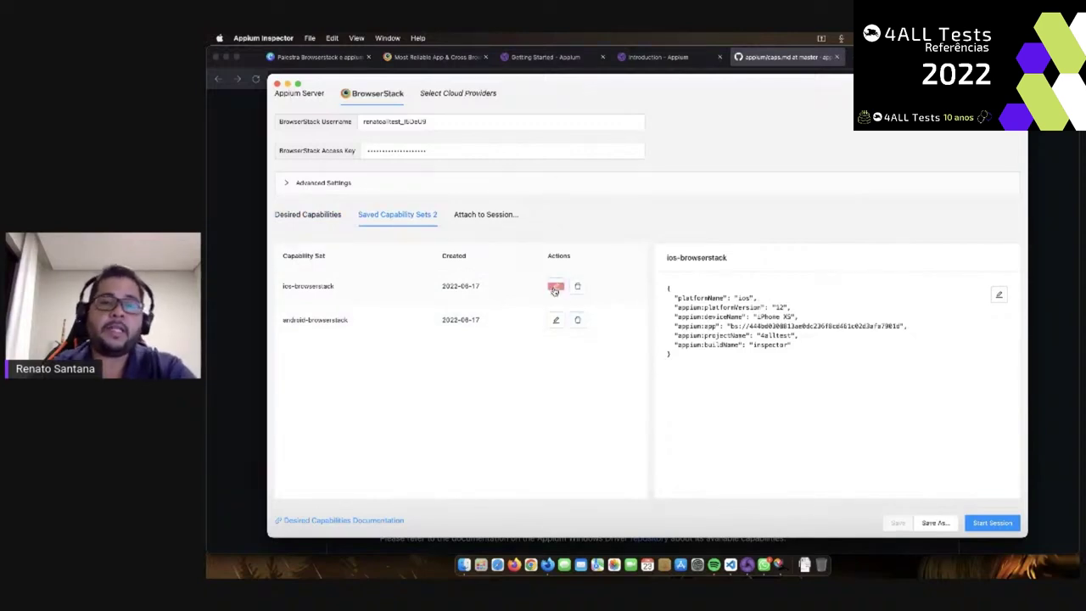
click(556, 287)
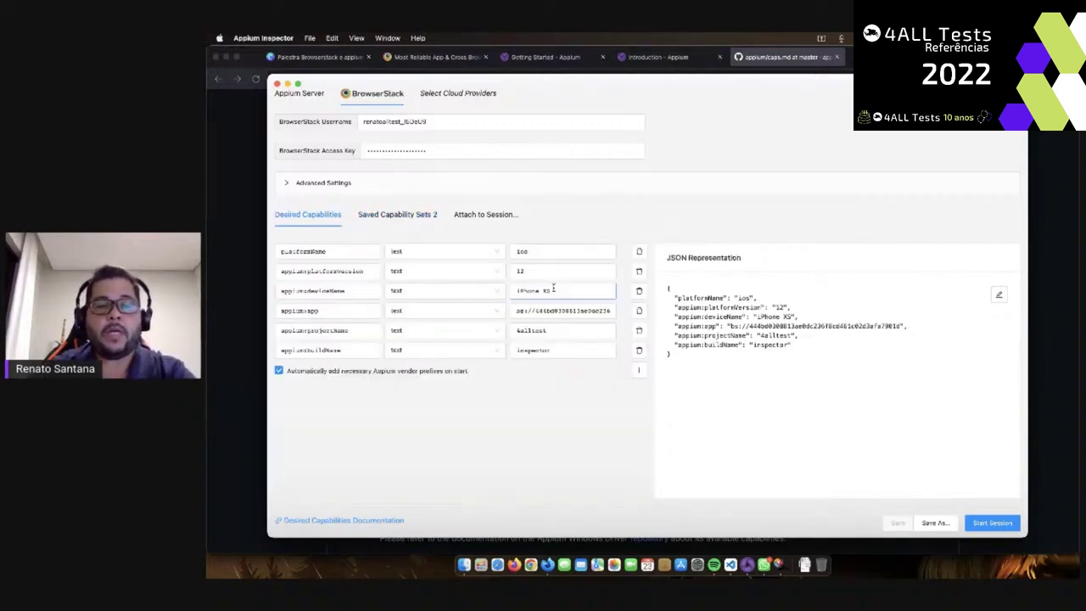
click(994, 523)
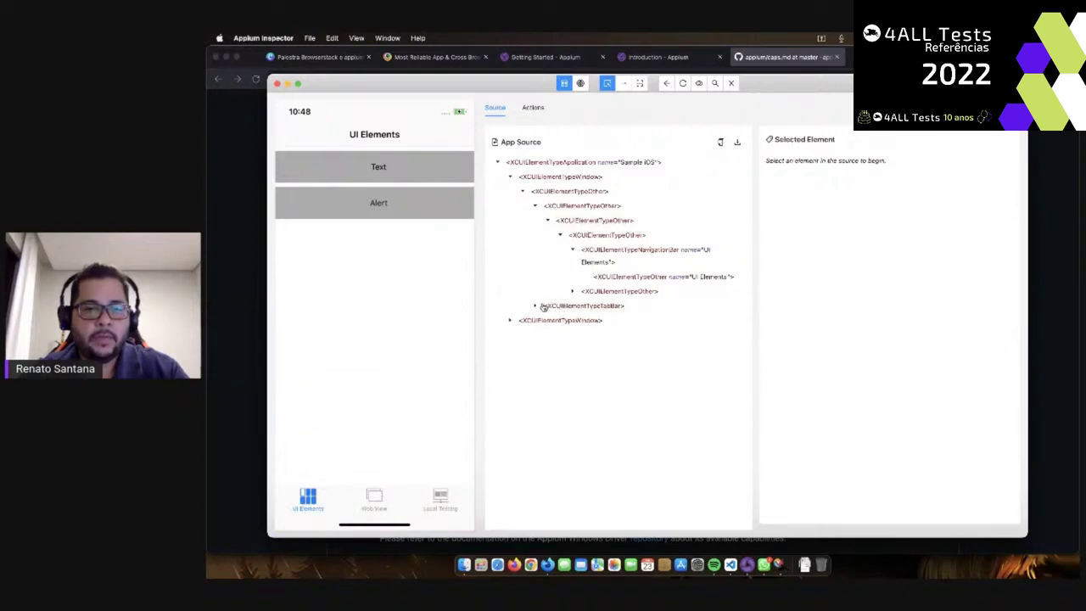
Expand the XCUIElementTypeTabBar node in the app source and inspect its Web View and Local Testing buttons
click(544, 307)
click(535, 306)
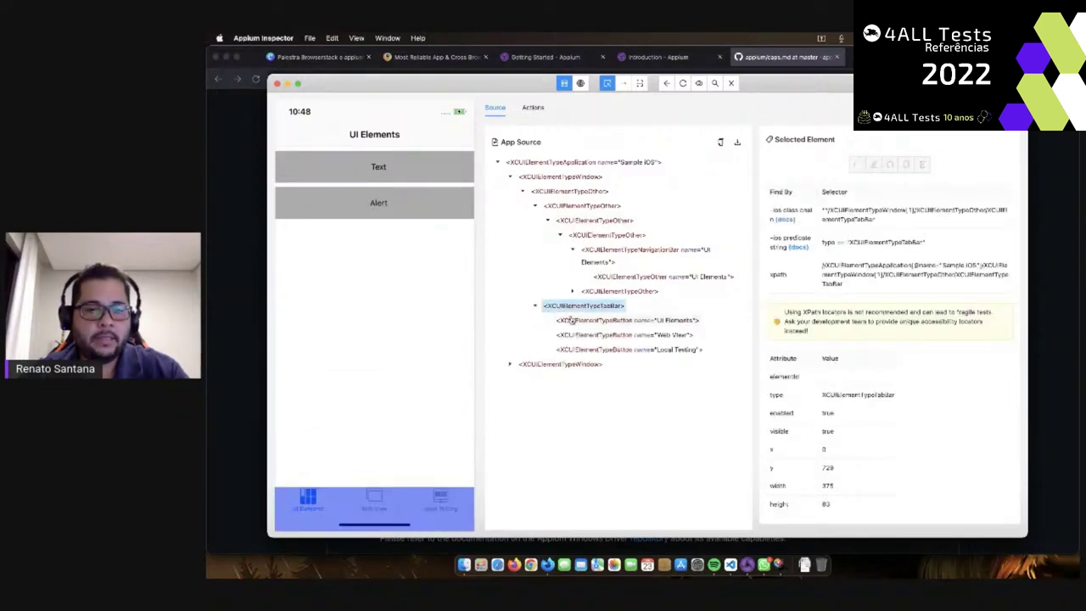
click(588, 335)
click(619, 349)
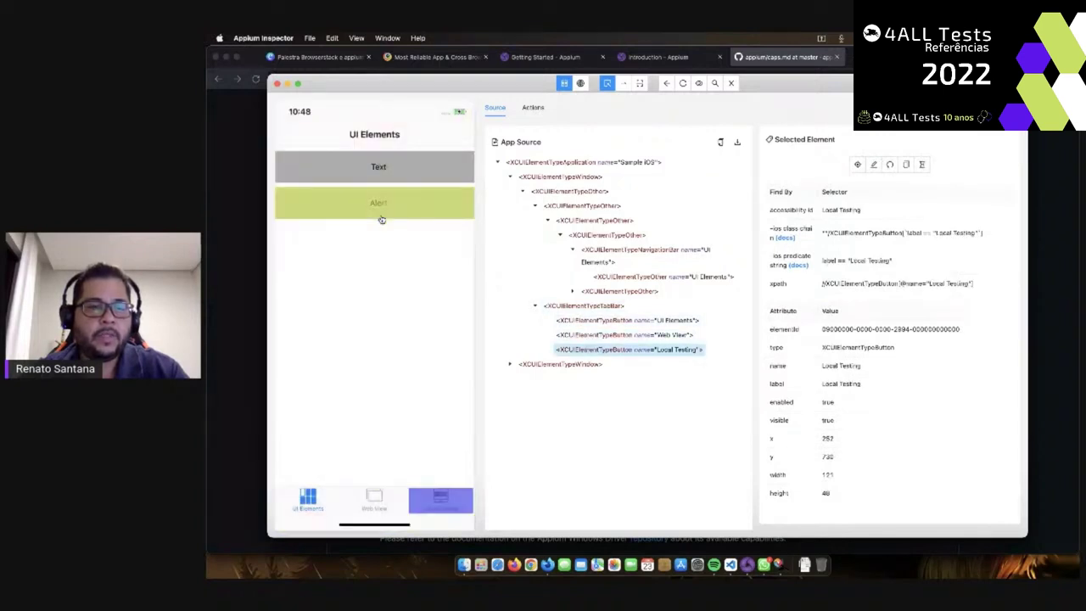
Inspect the locators and attributes of the Alert button, Text button, their parent element and the UI Elements title
click(382, 213)
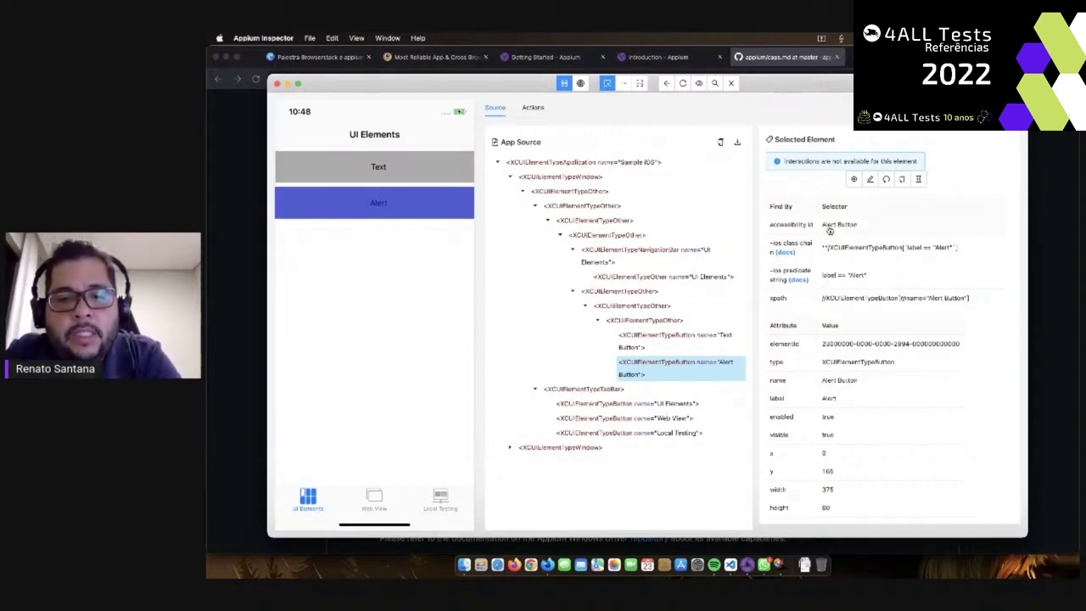
click(631, 343)
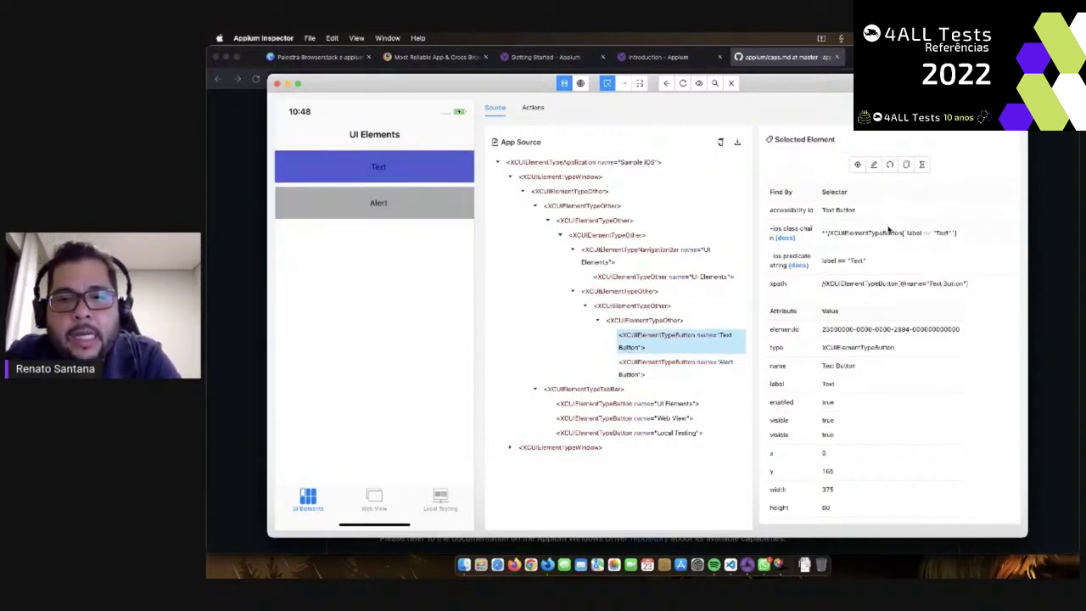
click(633, 321)
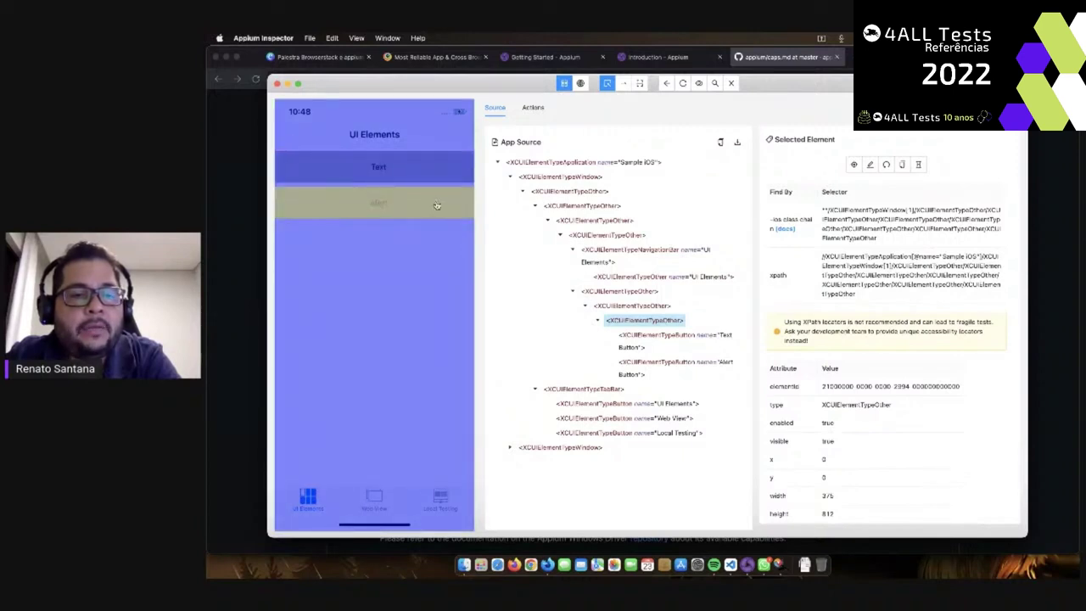
click(635, 279)
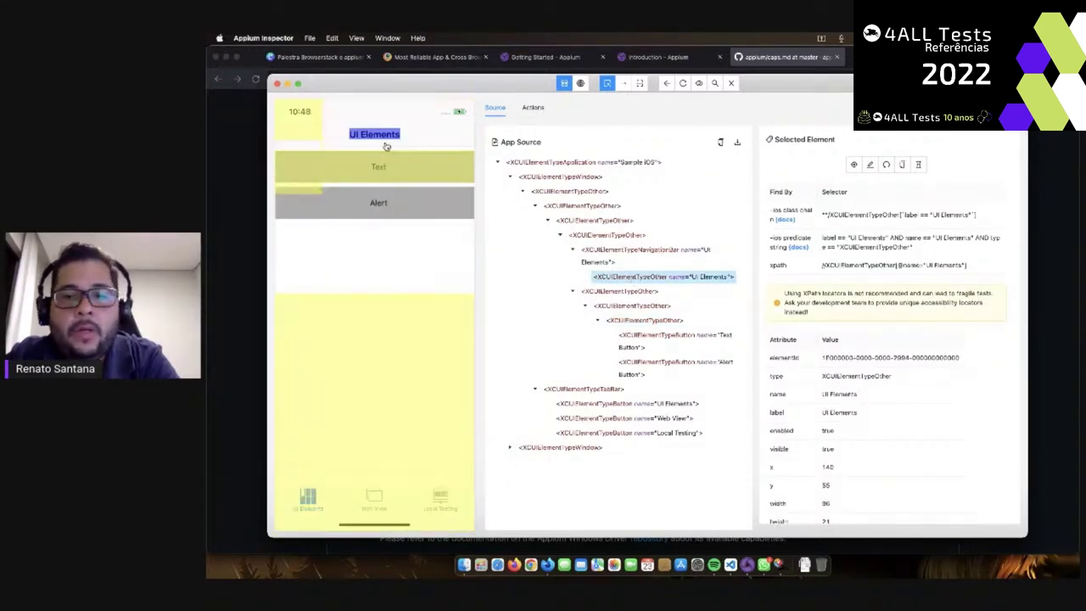
scroll(912, 299, down, 1)
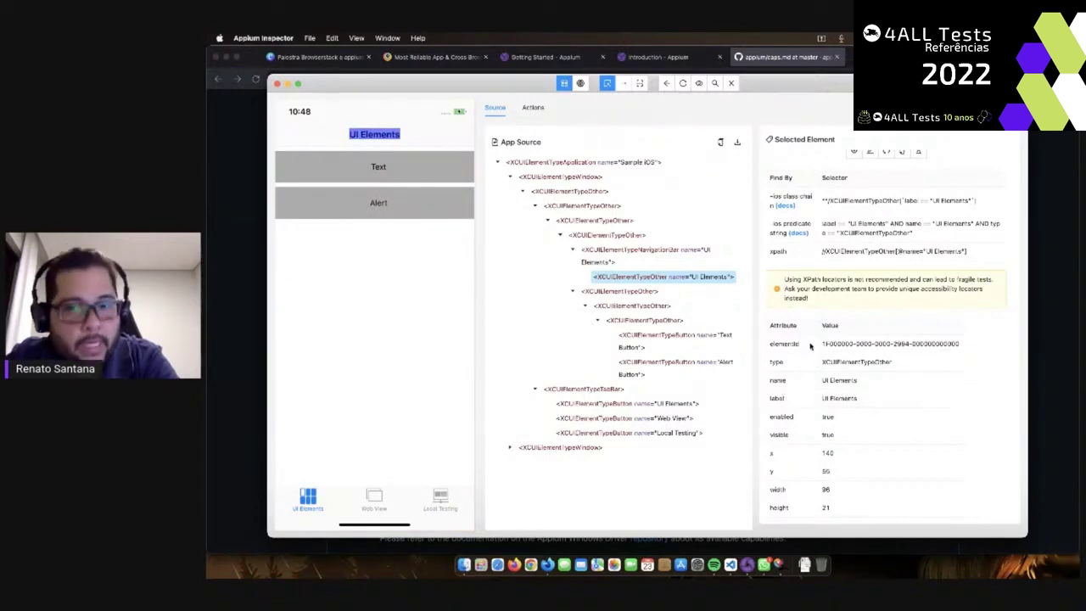
Send a Tap to the Alert button and close the native alert with a Tap on its OK button
click(354, 208)
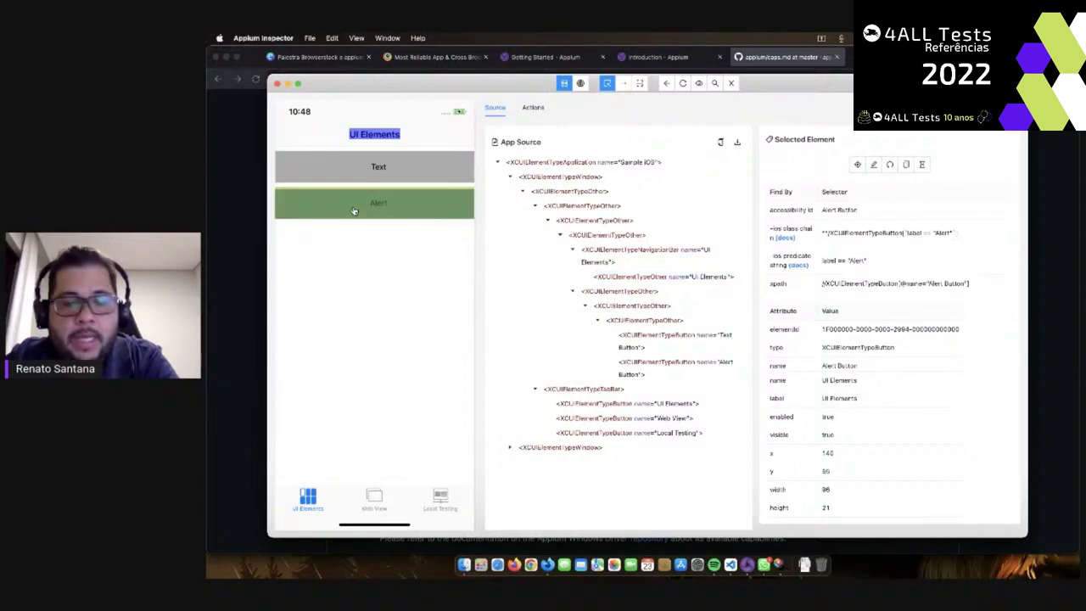
click(855, 166)
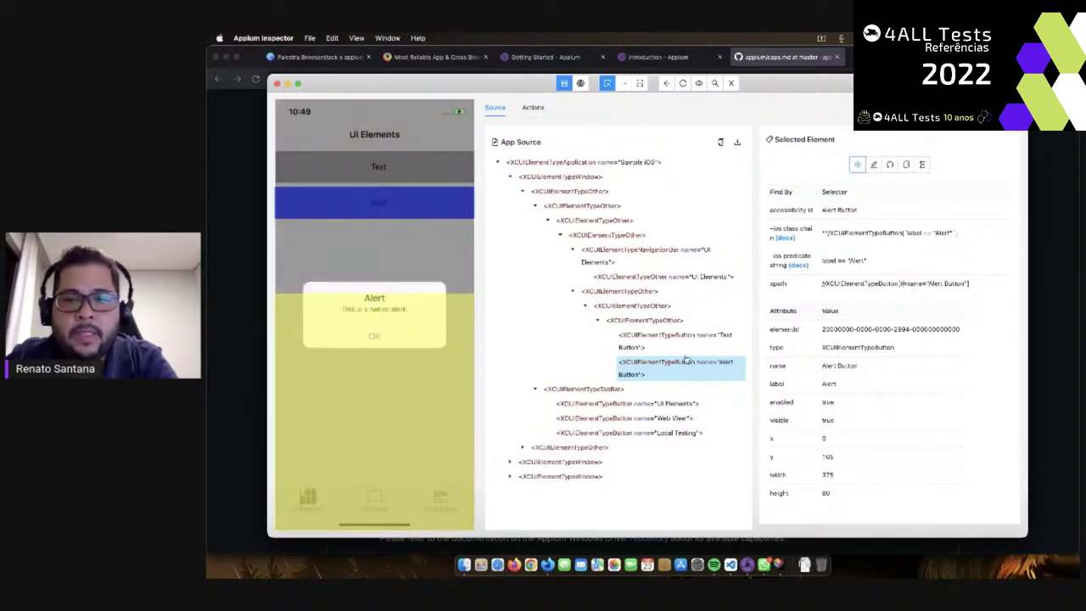
click(435, 340)
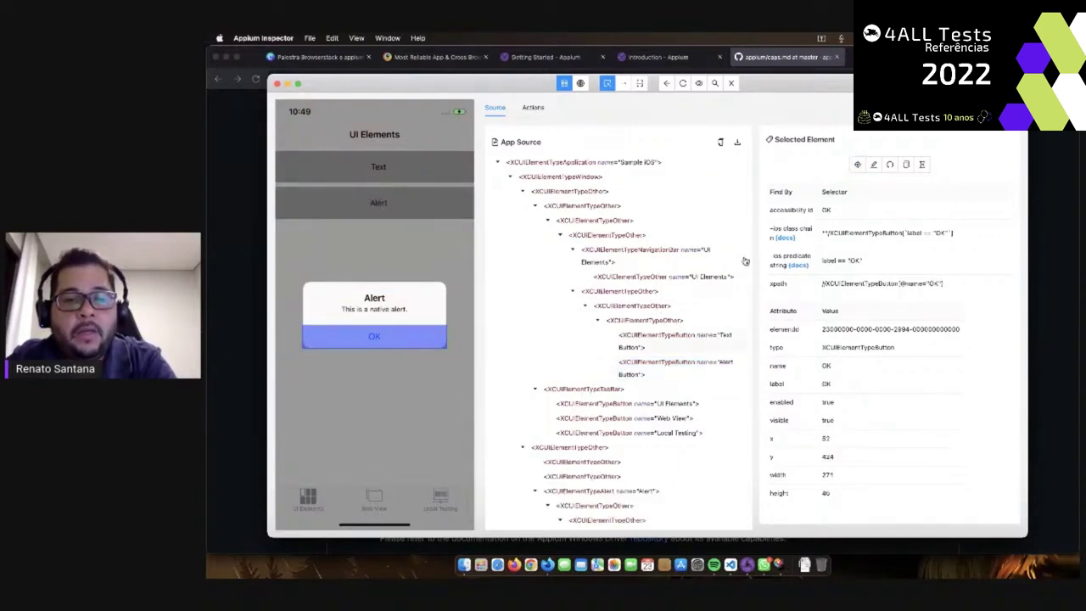
scroll(602, 346, down, 5)
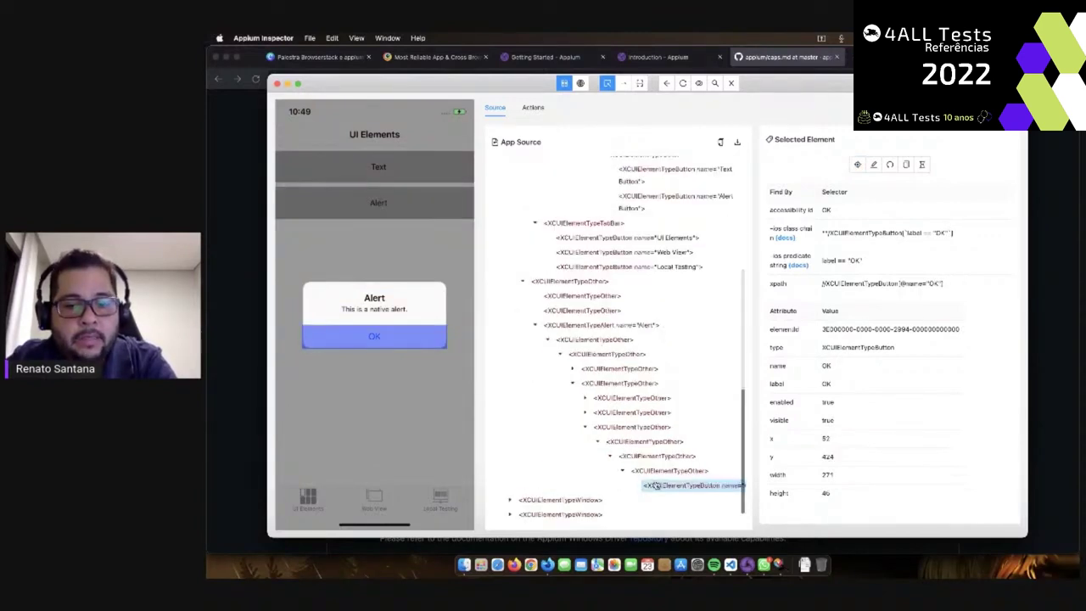
click(859, 165)
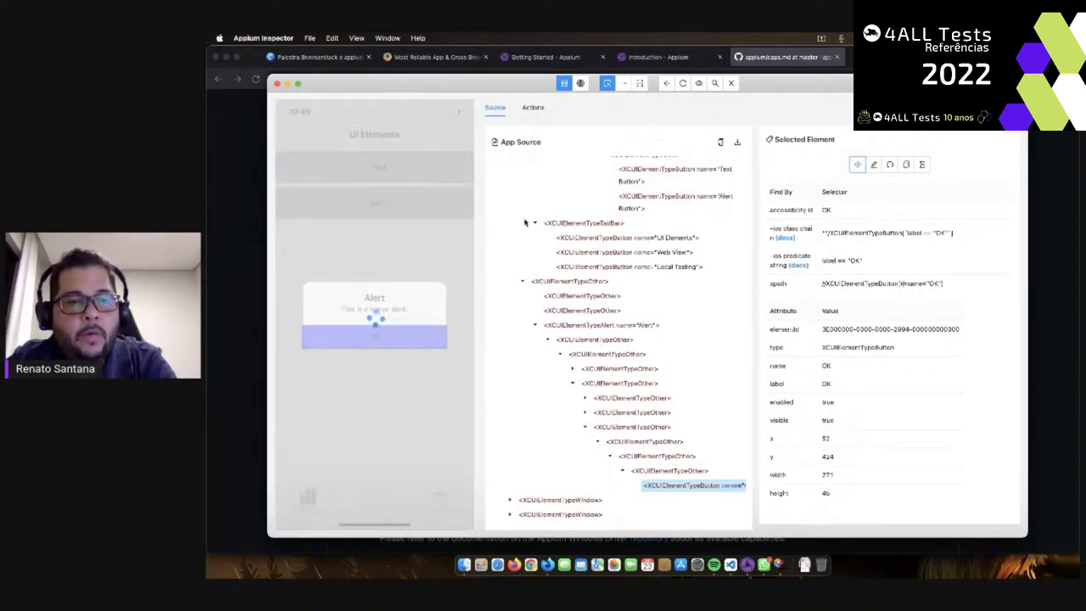
Look through the available action groups, choosing Device and Web, and return to the app source
click(533, 107)
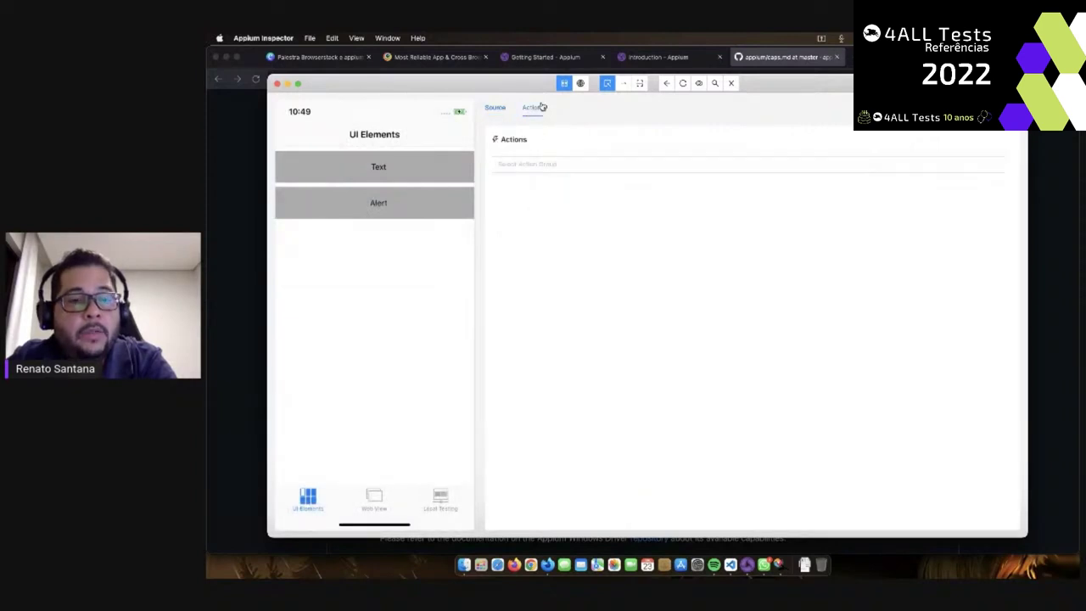
click(569, 166)
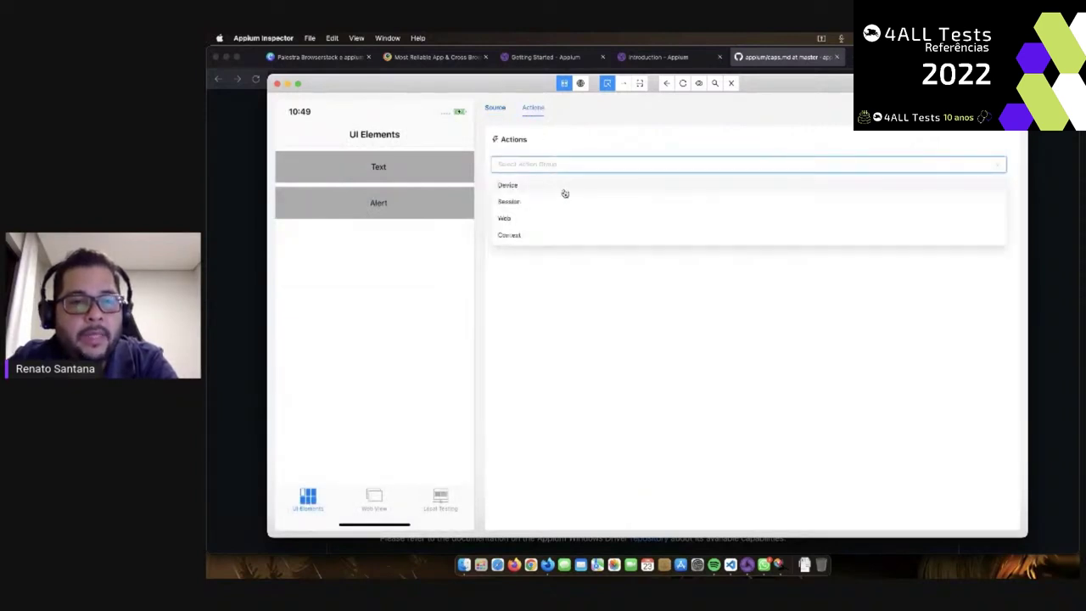
click(564, 188)
click(565, 187)
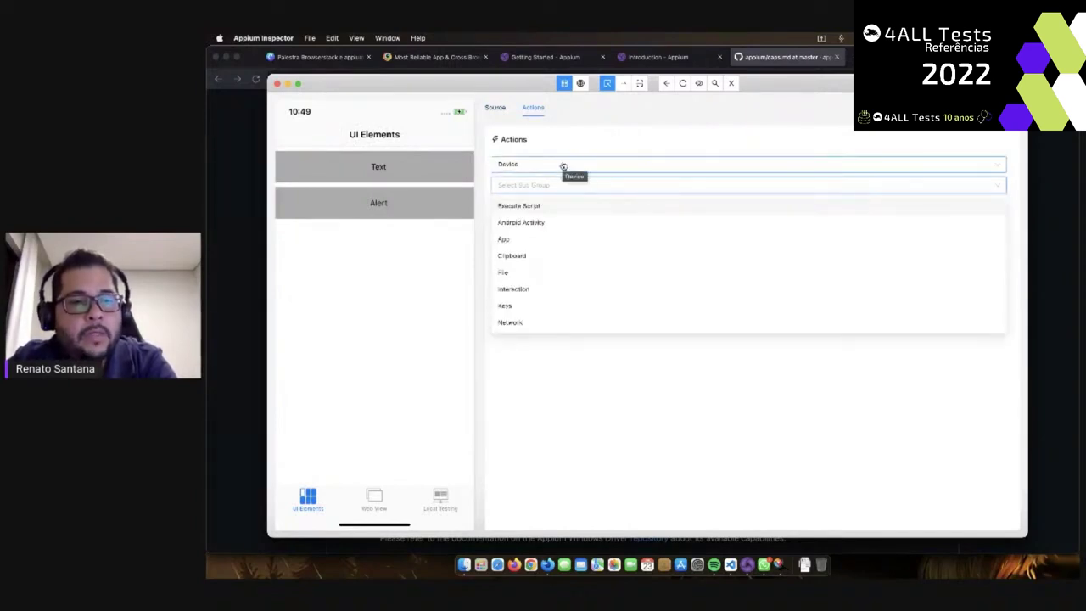
click(563, 166)
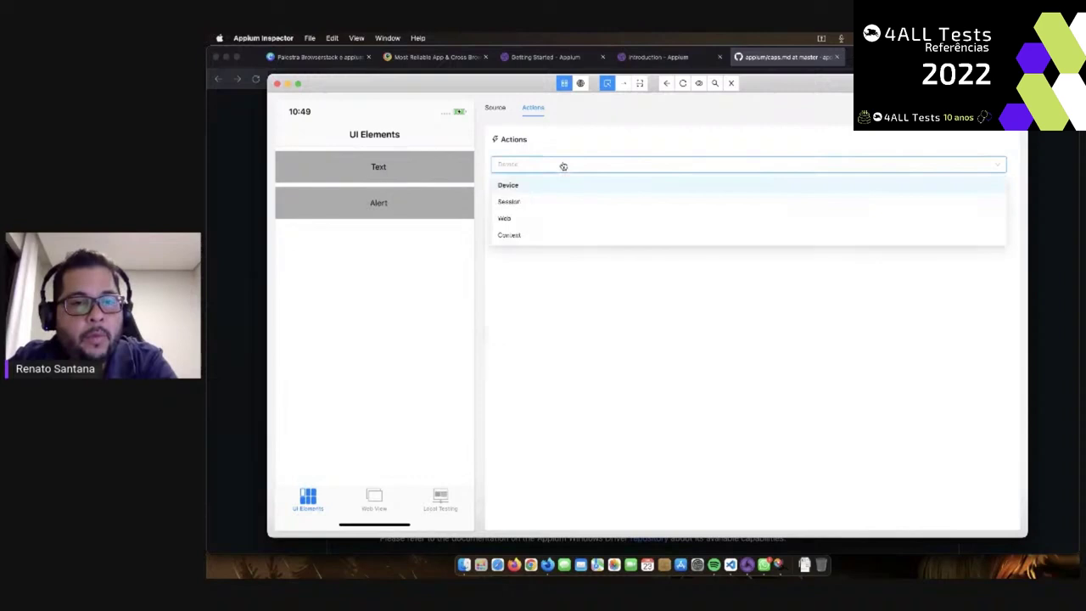
click(560, 218)
click(495, 109)
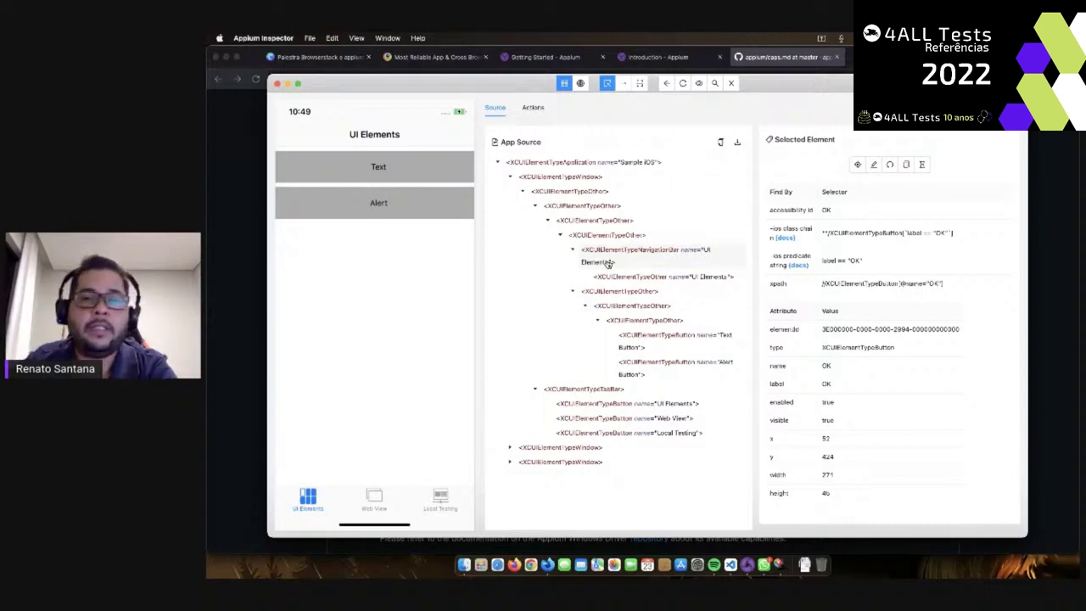
Quit the iOS session and display the Appium Server connection settings
click(731, 84)
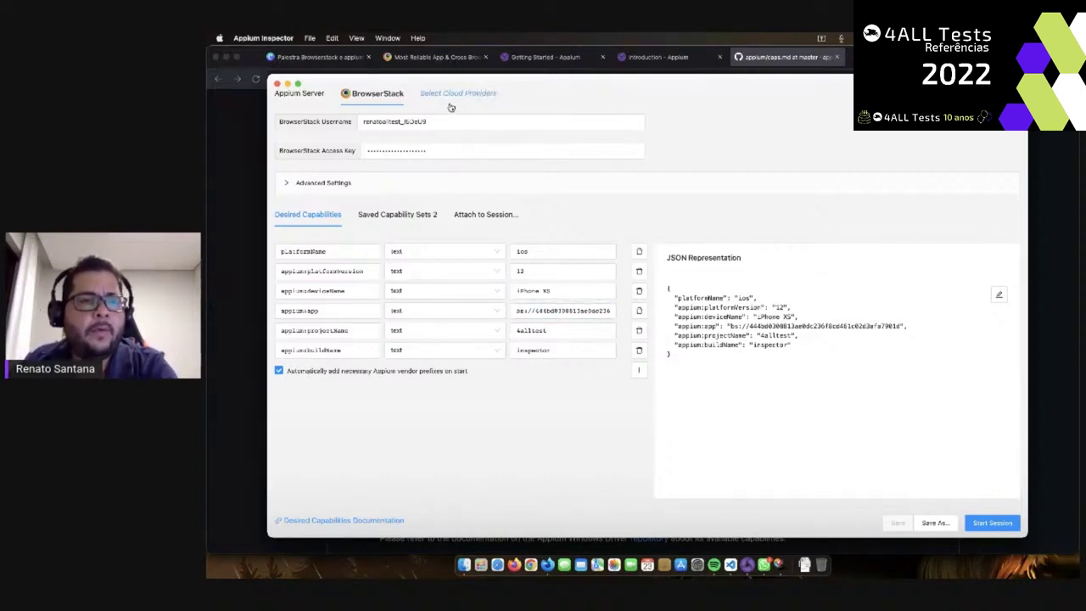
click(292, 94)
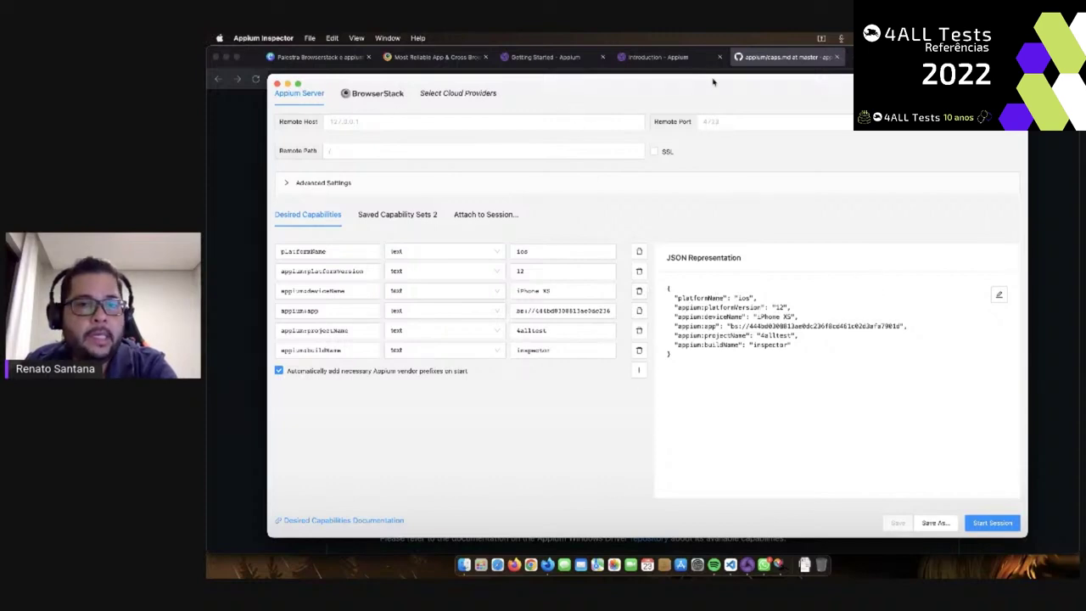
Switch to the browser and bring up the Appium Introduction page
click(685, 58)
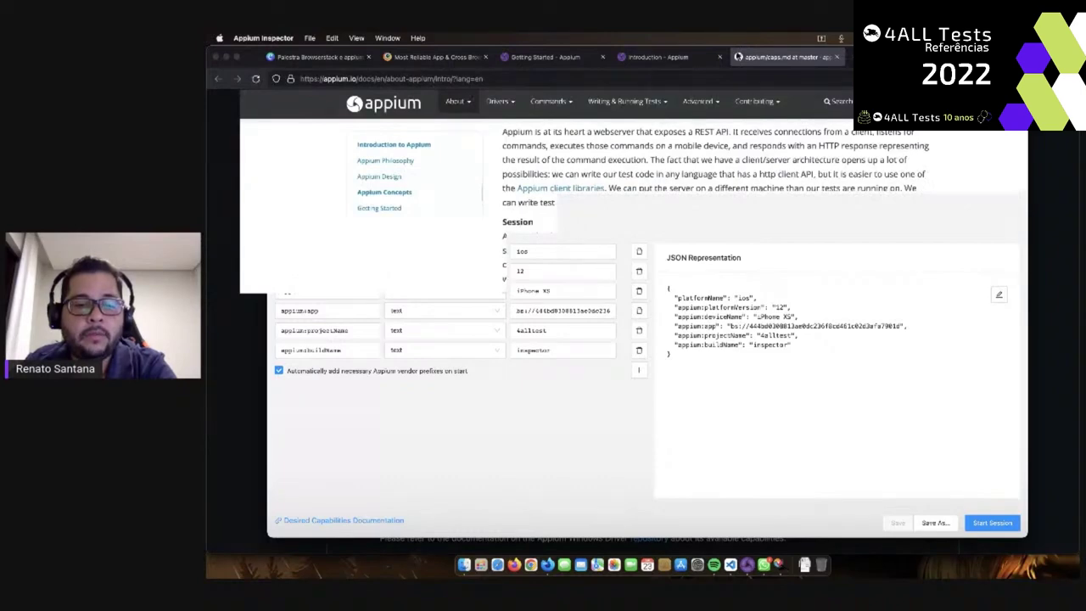
Look through the Introduction to Appium page and the documentation topics on writing and running tests, advanced use, commands and drivers
scroll(752, 440, down, 5)
scroll(751, 441, down, 2)
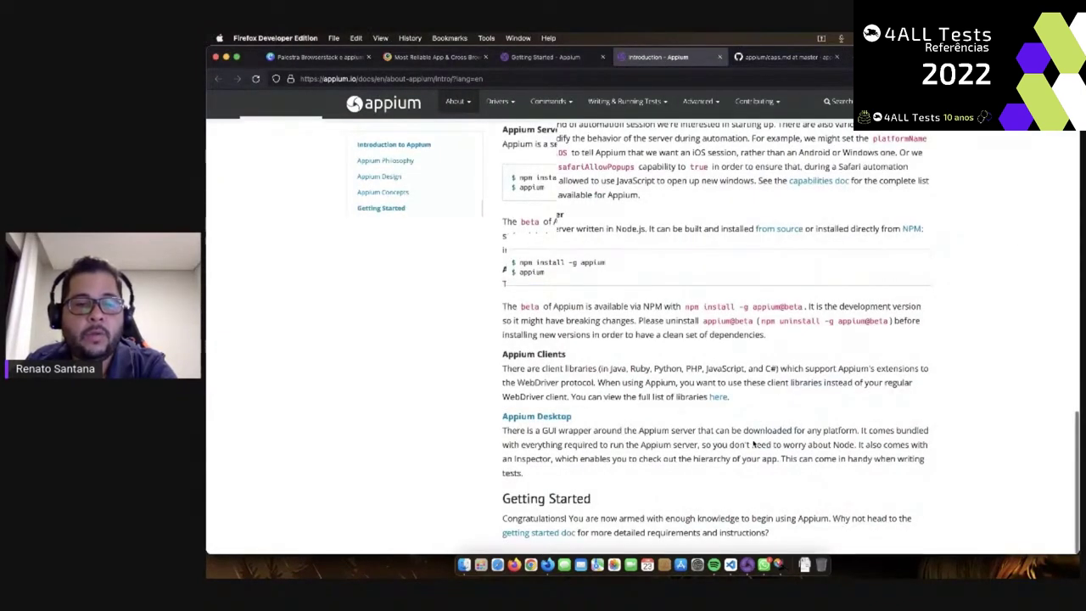
scroll(751, 442, up, 5)
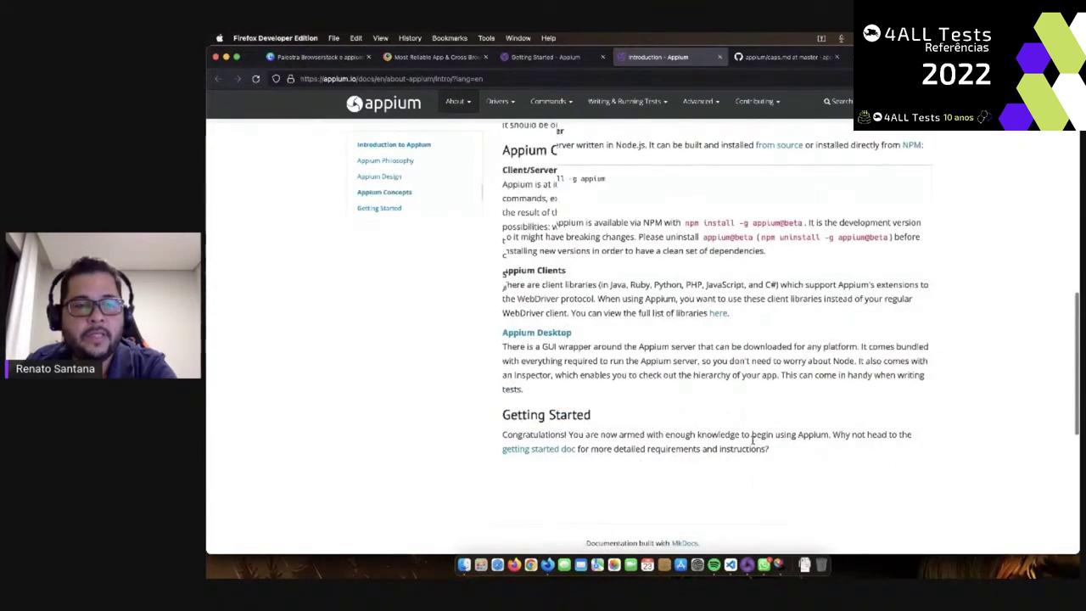
scroll(751, 440, up, 10)
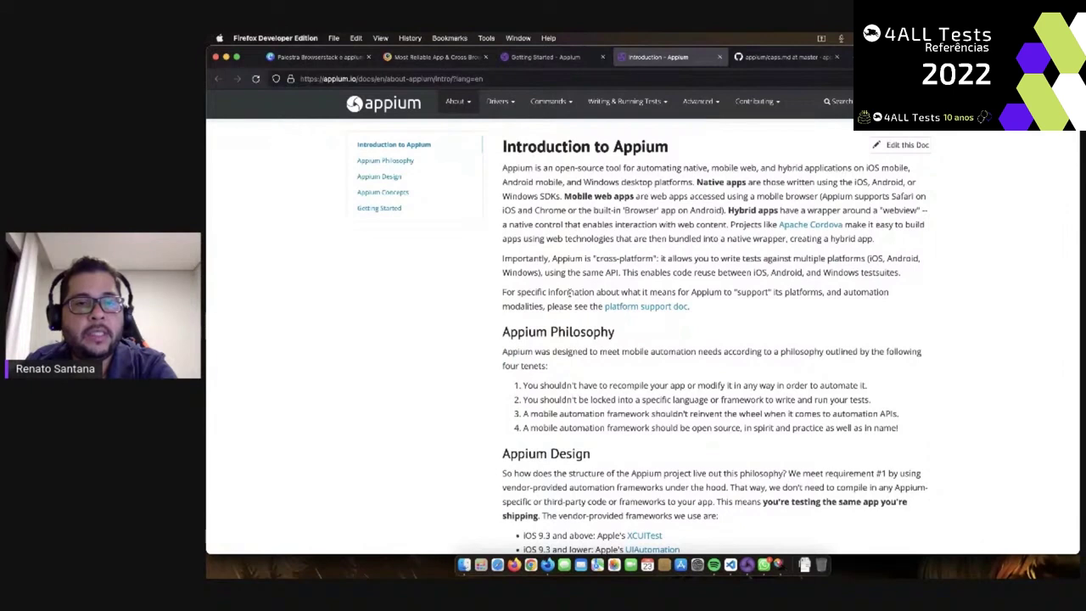
click(610, 101)
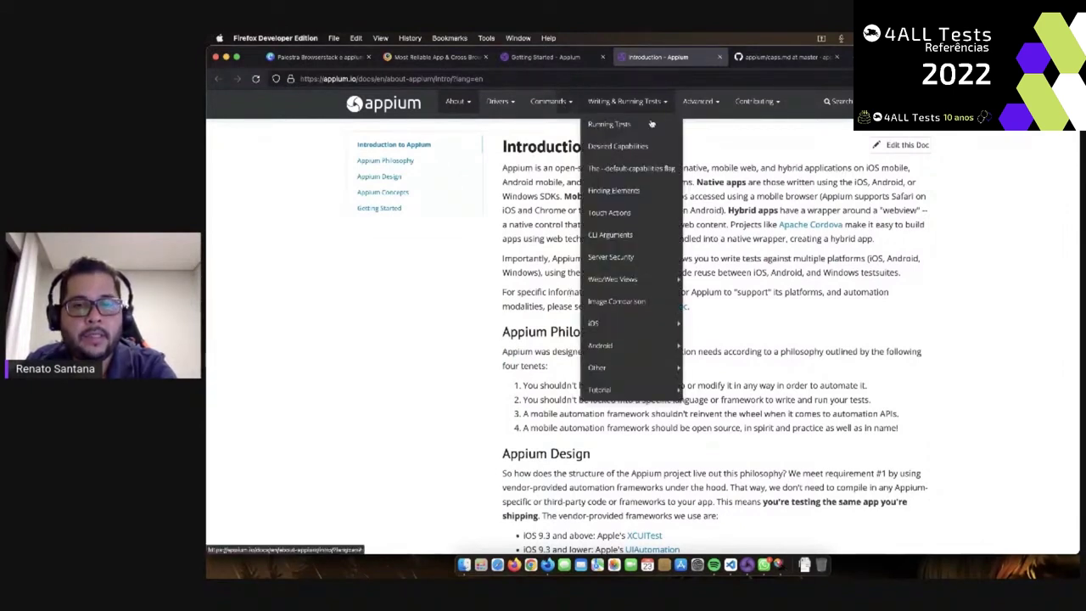
click(699, 101)
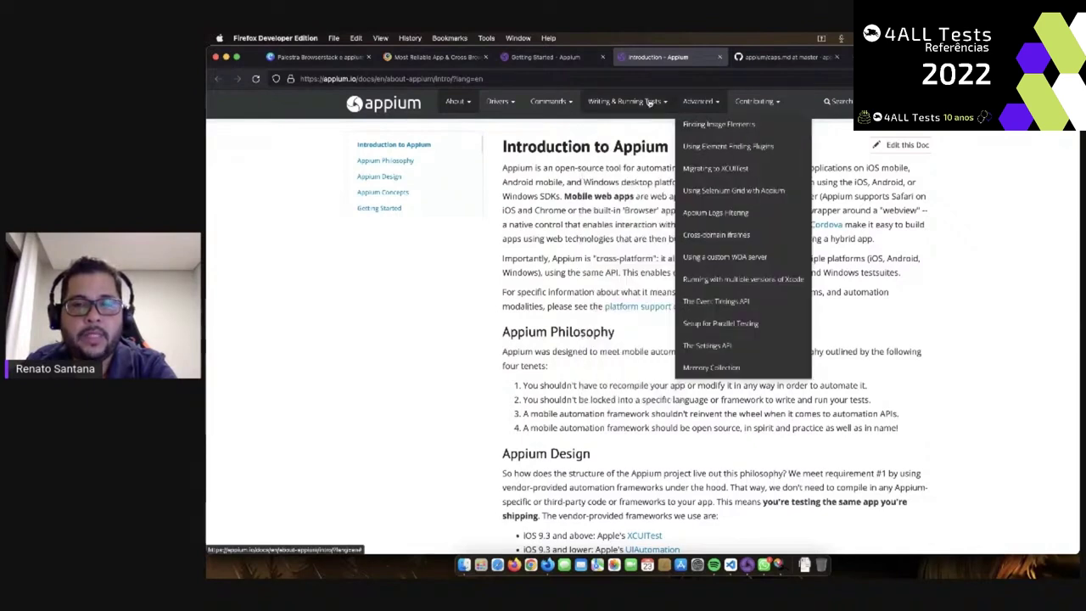
click(649, 101)
click(547, 101)
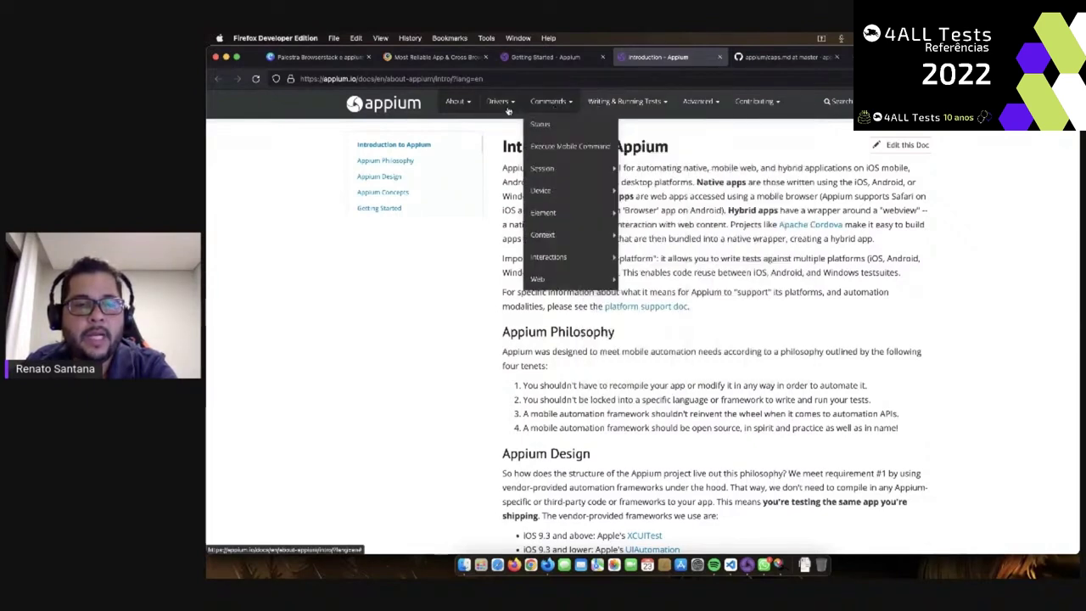
click(501, 103)
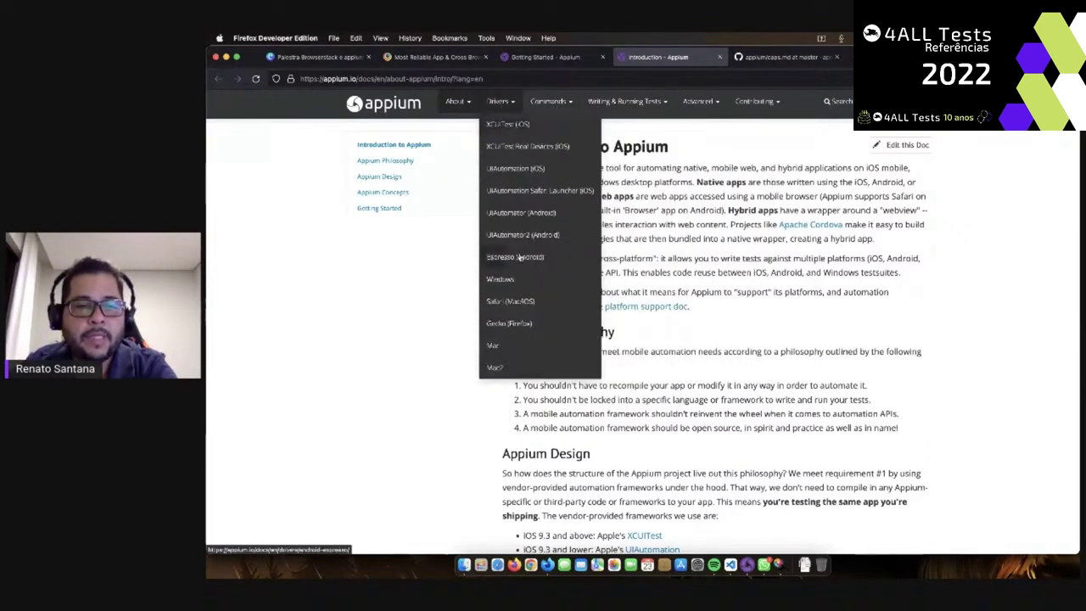
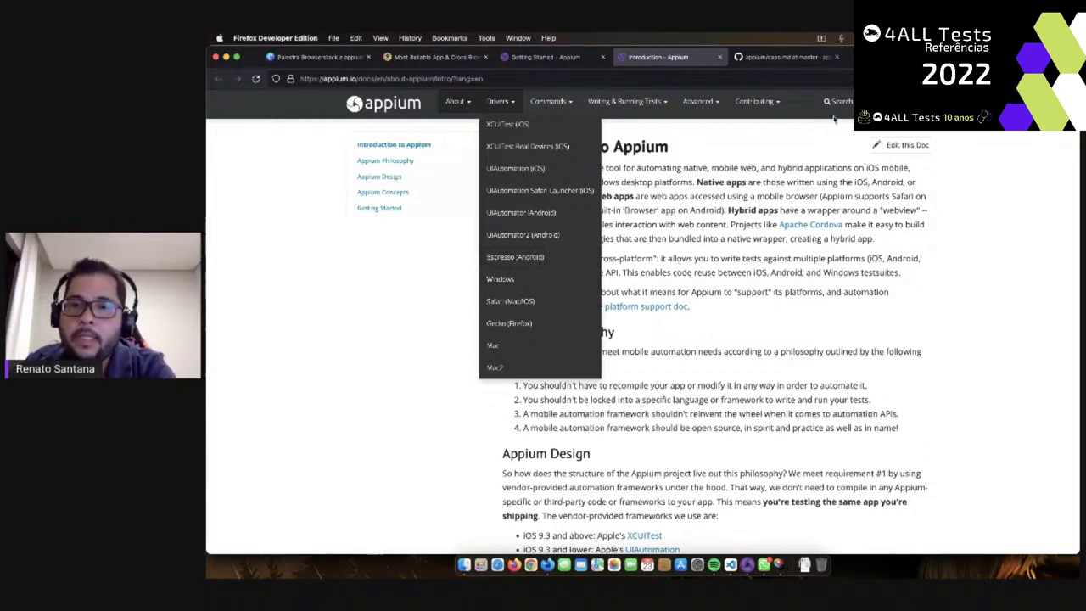
Switch to the Canva talk deck, dismiss the feedback survey and start presenting from the Appium Inspector slide using the Padrão type
click(434, 57)
click(346, 55)
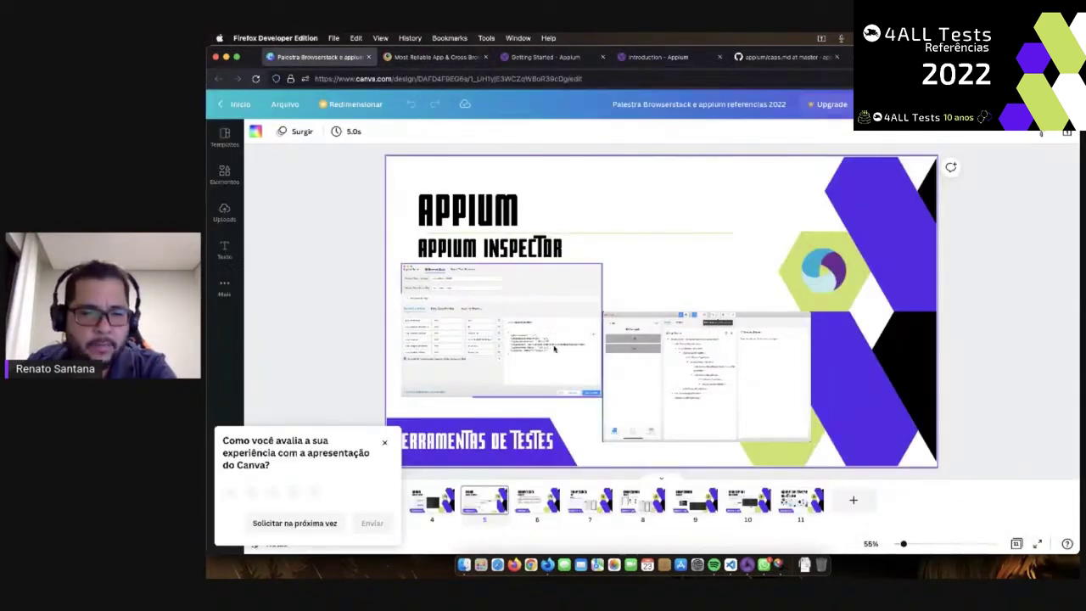
click(384, 444)
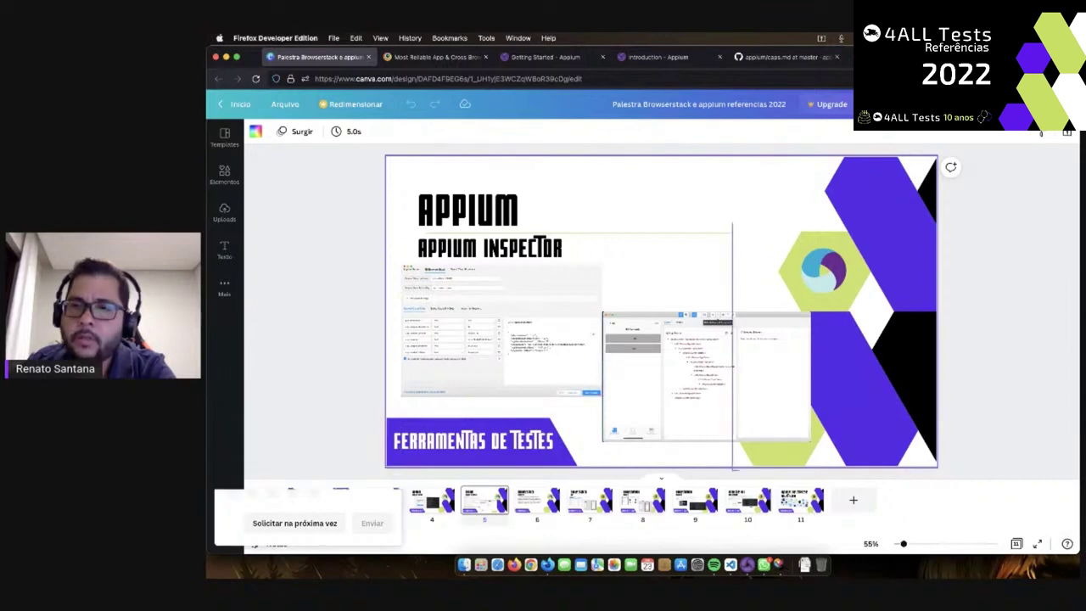
click(1010, 104)
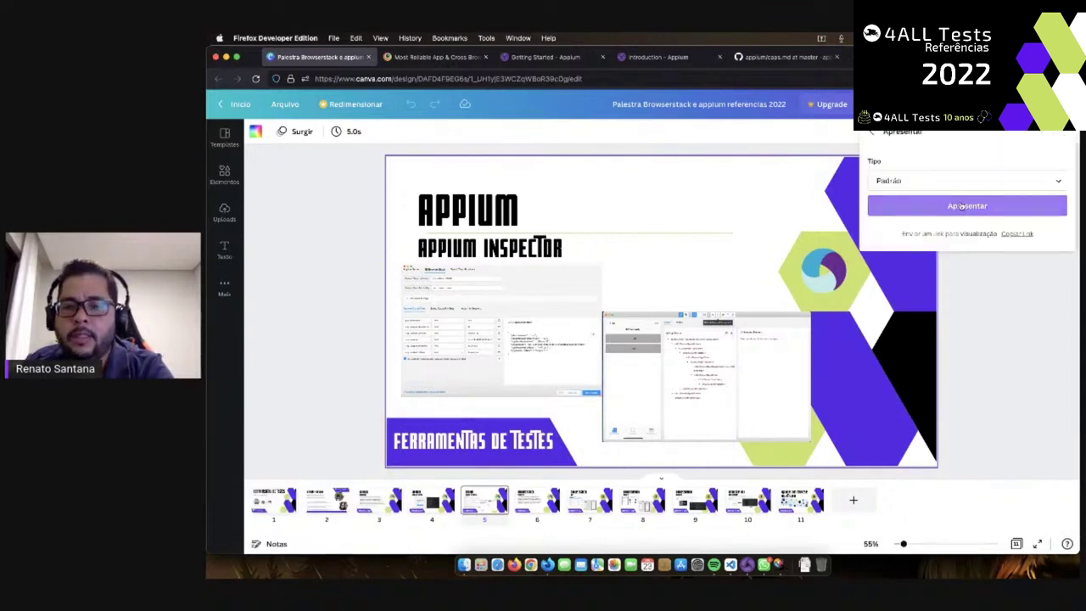
click(962, 206)
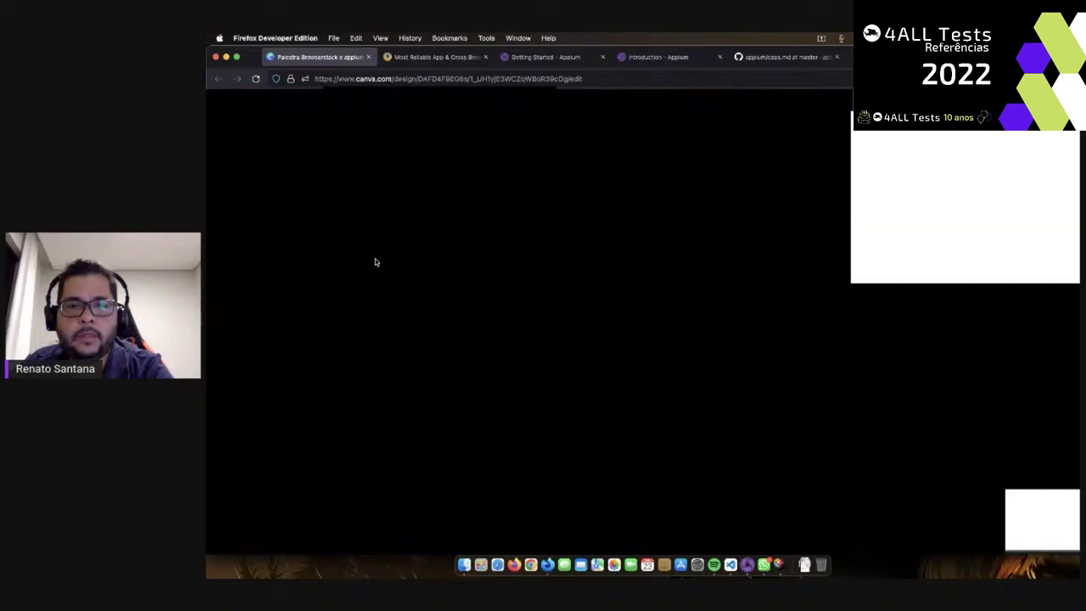